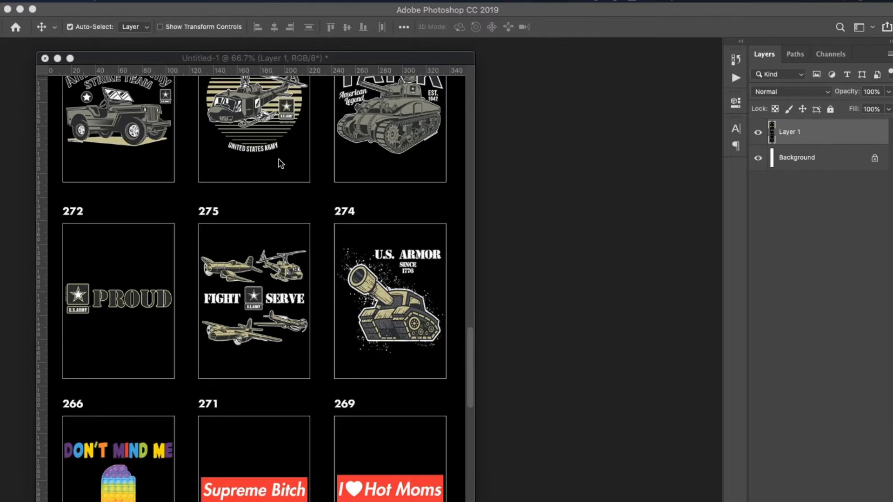
- Examine the numbered T-shirt designs across the sheet, including the army, tank and flame-lettering artwork
drag(327, 58, 330, 61)
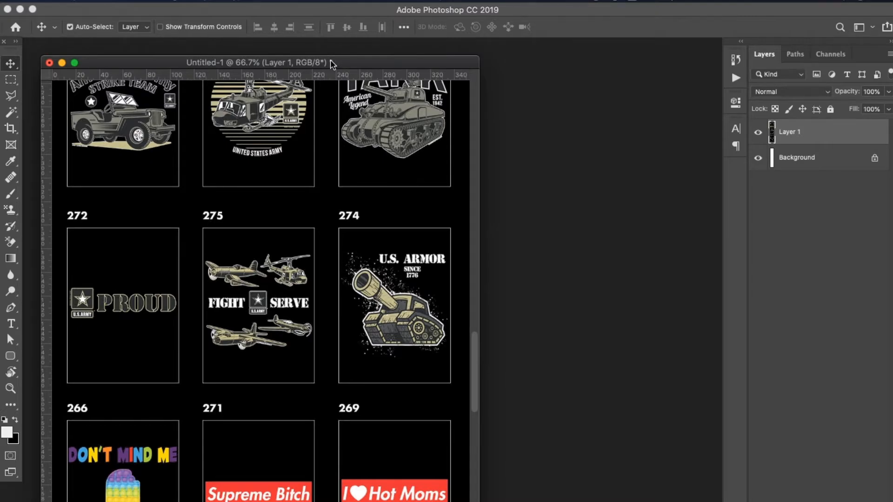
key(f)
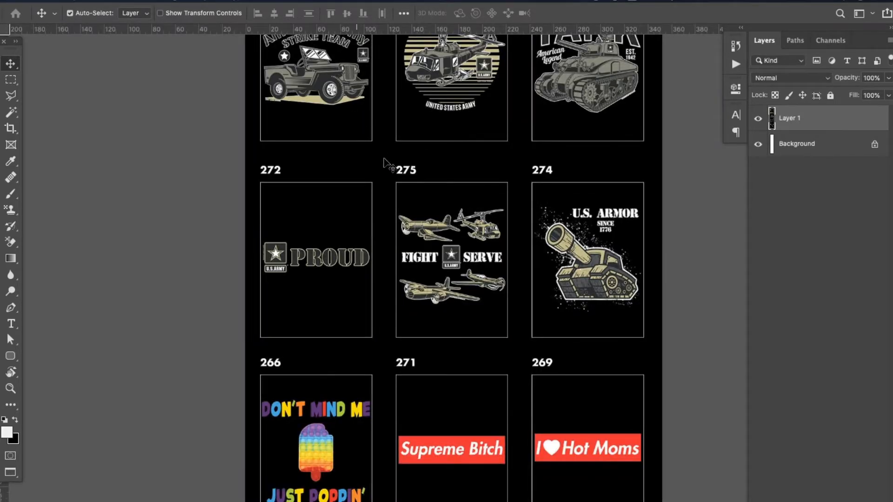
scroll(385, 161, up, 3)
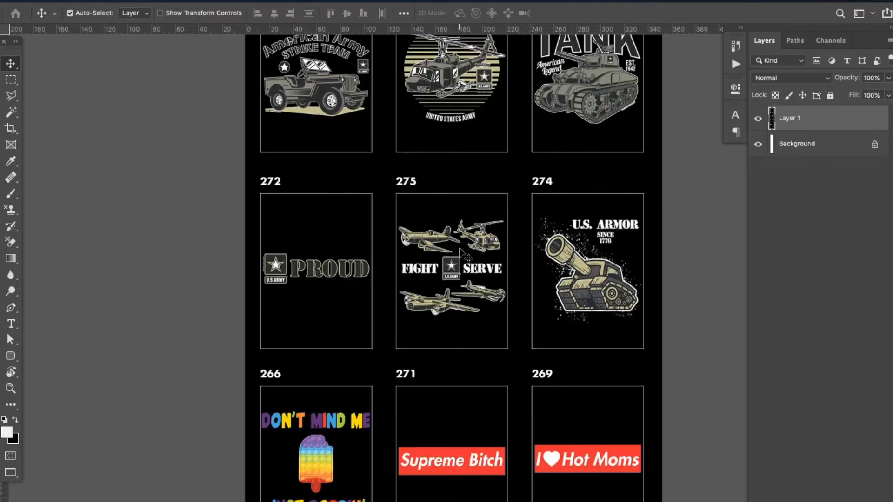
scroll(461, 253, down, 5)
scroll(326, 380, down, 6)
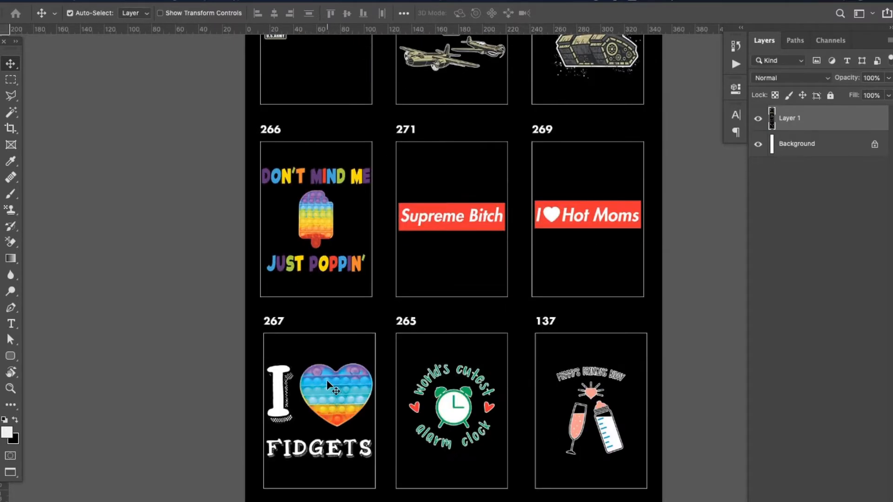
scroll(330, 386, down, 5)
scroll(330, 386, up, 10)
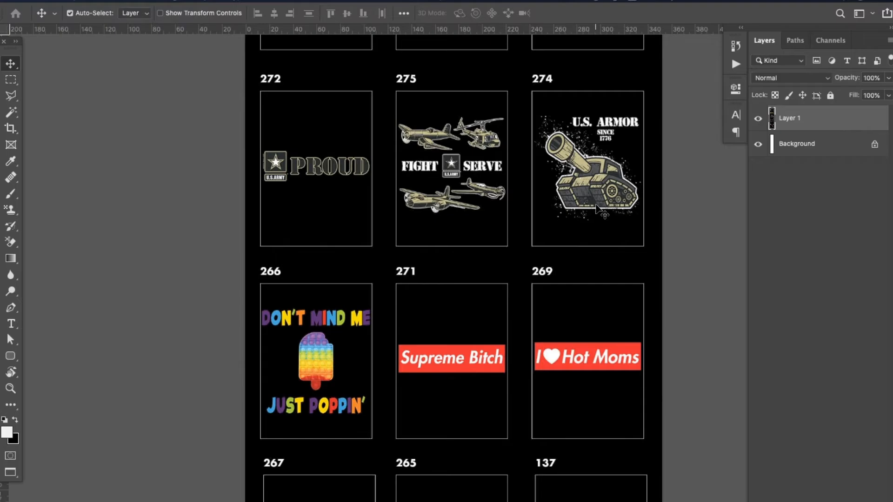
key(super+plus)
key(super+plus)
key(super+plus)
key(super+plus)
drag(567, 105, 25, 501)
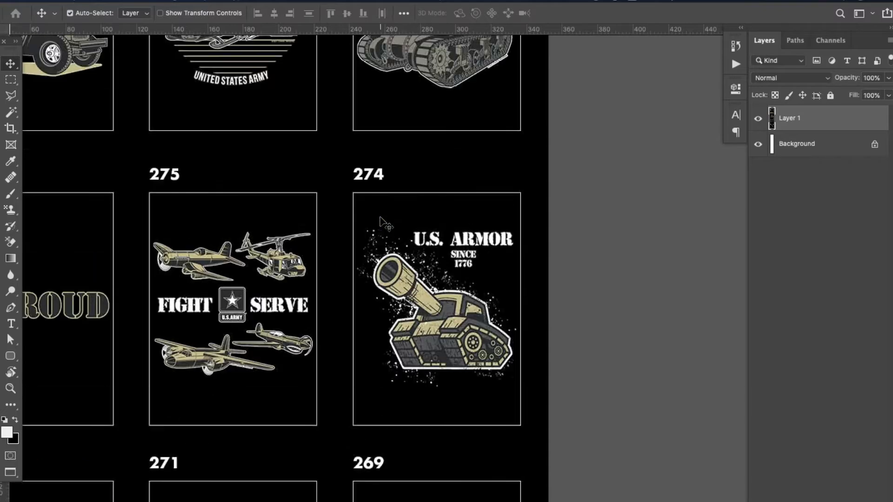
scroll(380, 219, up, 5)
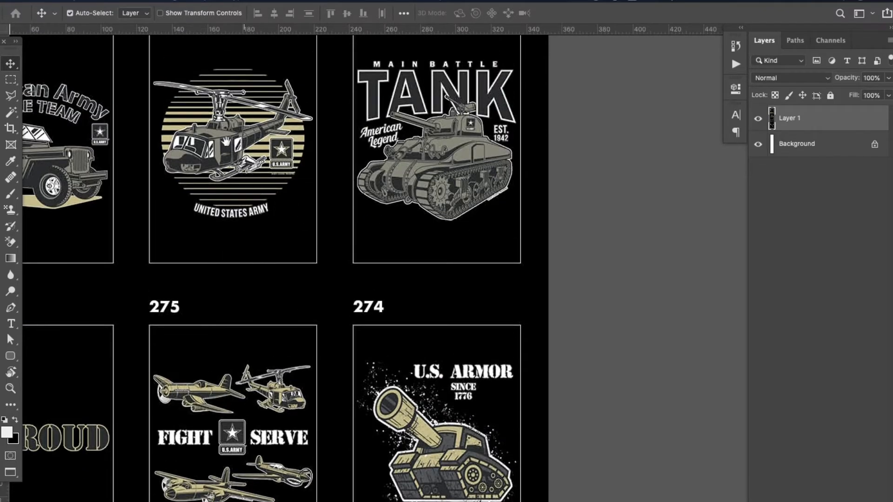
drag(226, 141, 410, 272)
drag(430, 93, 364, 325)
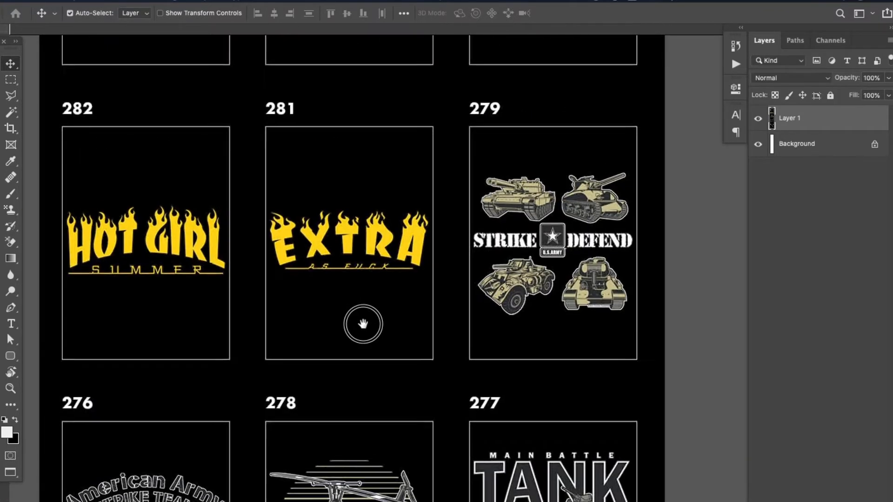
drag(377, 140, 391, 183)
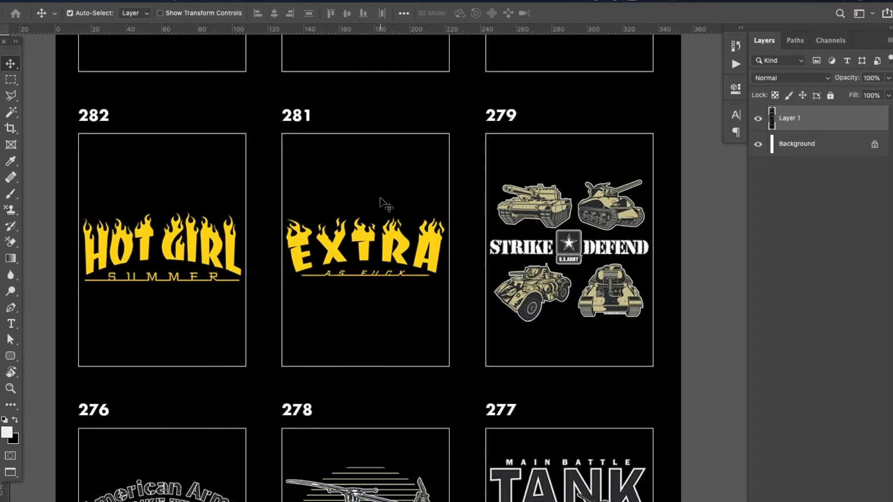
- Return the design sheet to a floating window and activate the Move tool
key(g)
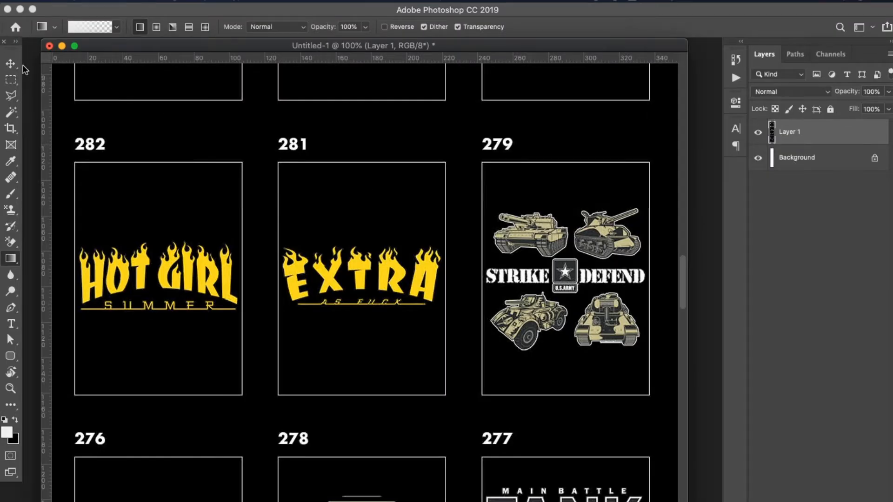
click(10, 64)
drag(152, 47, 151, 64)
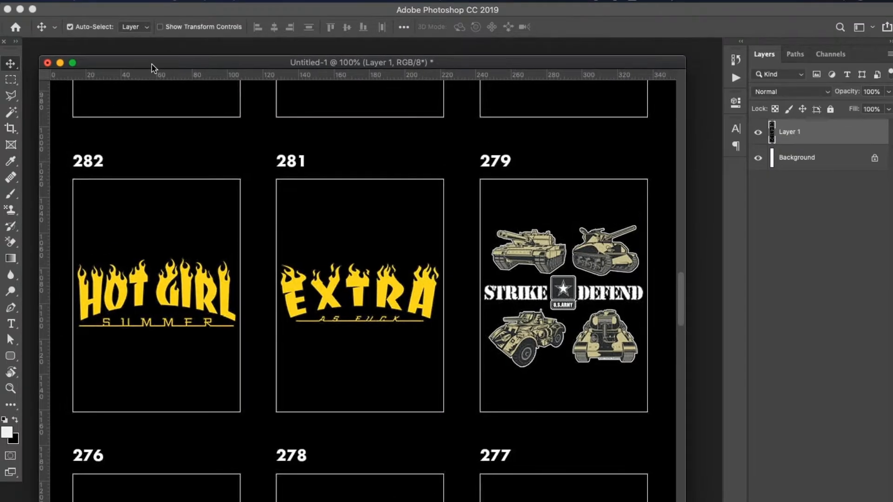
- Create a new 1500 × 1500 pixel RGB document at 72 pixels/inch with a white background
key(super+n)
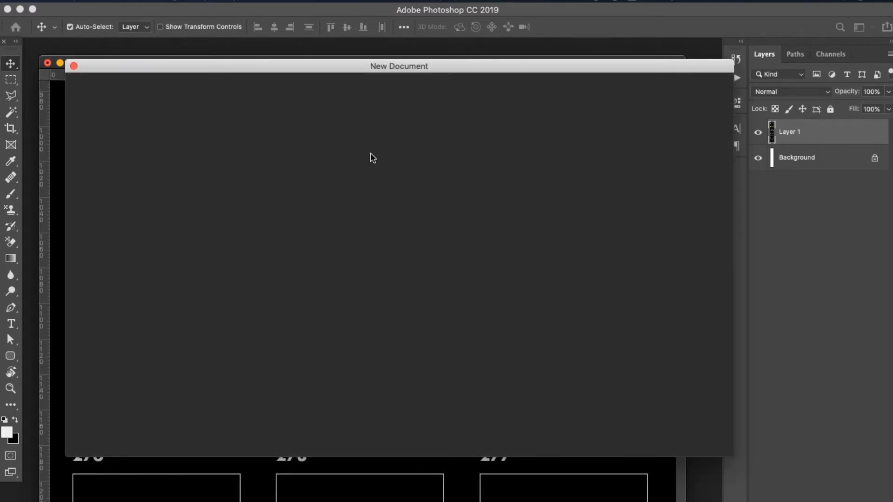
double_click(558, 175)
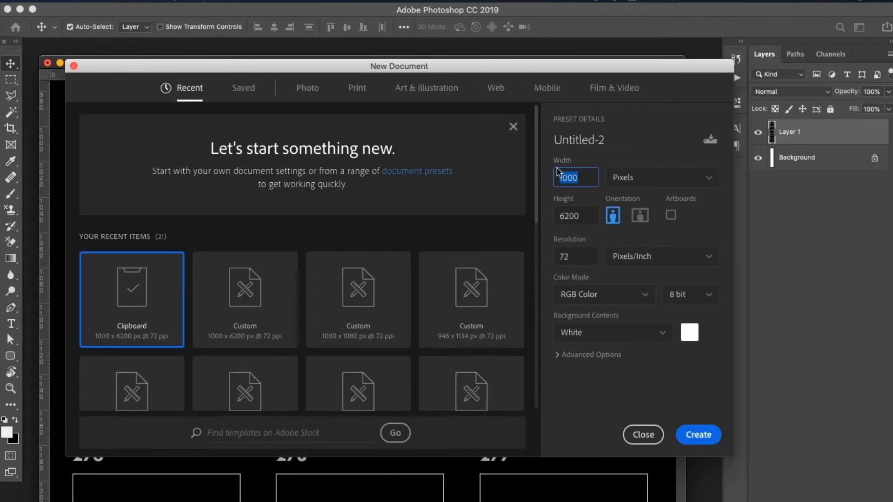
text(1)
double_click(559, 169)
key(ctrl+c)
double_click(587, 212)
key(ctrl+v)
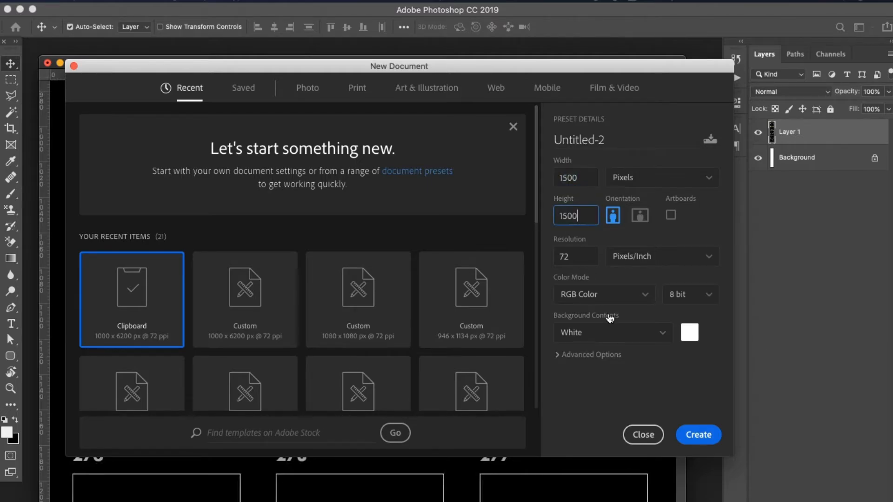
click(697, 449)
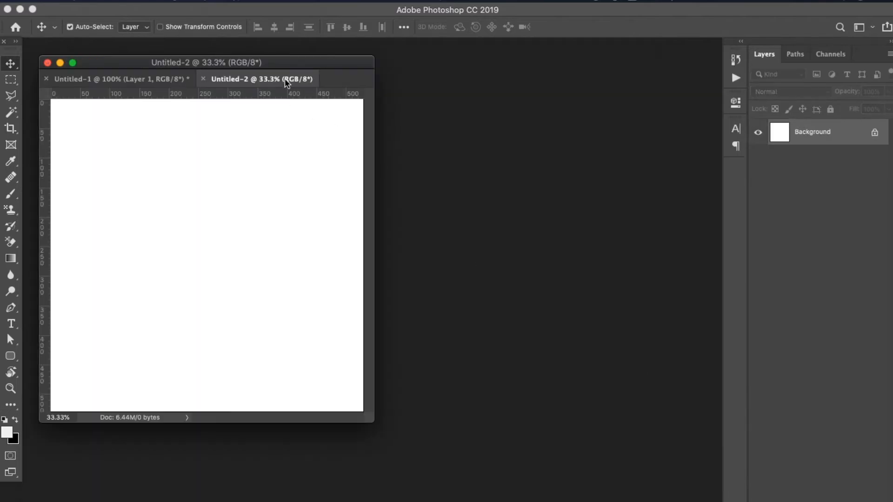
- Separate the blank document into its own window and enlarge the design sheet's window in front of it
drag(288, 79, 435, 160)
click(250, 155)
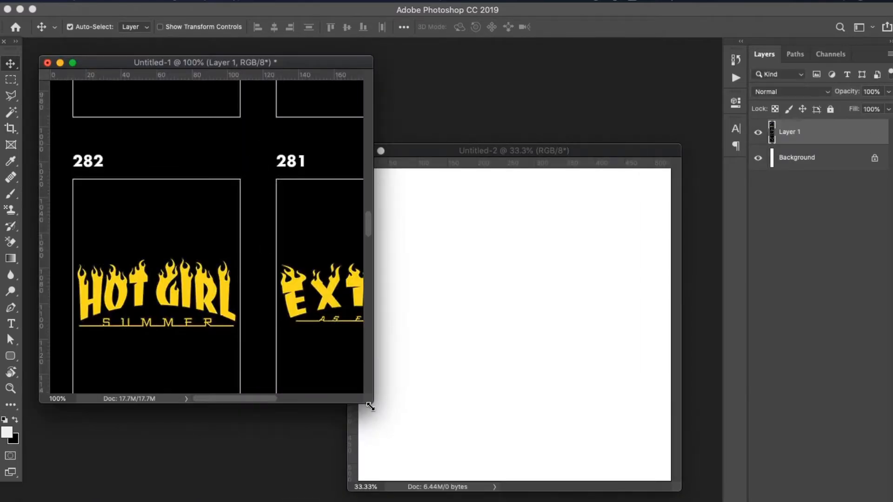
drag(370, 409, 599, 482)
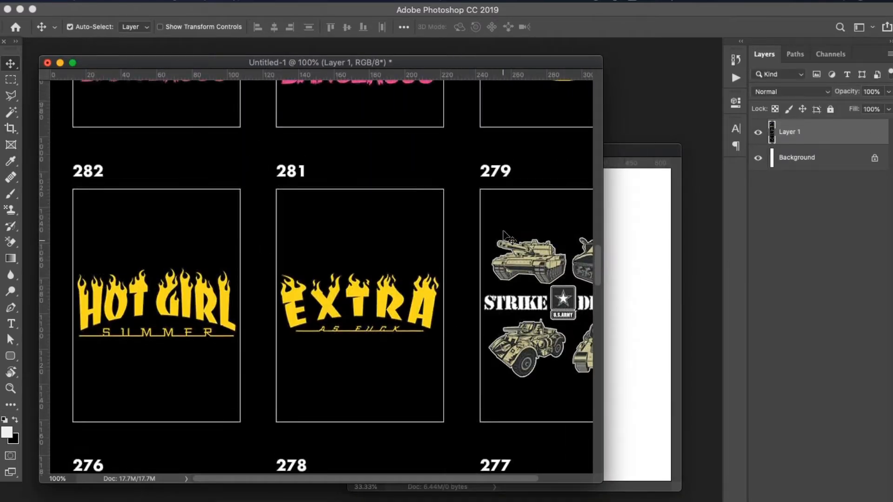
- Copy design 283, "Every Beauty Needs a Beast", with its frame from the sheet into the blank document
drag(515, 221, 381, 374)
drag(275, 264, 360, 448)
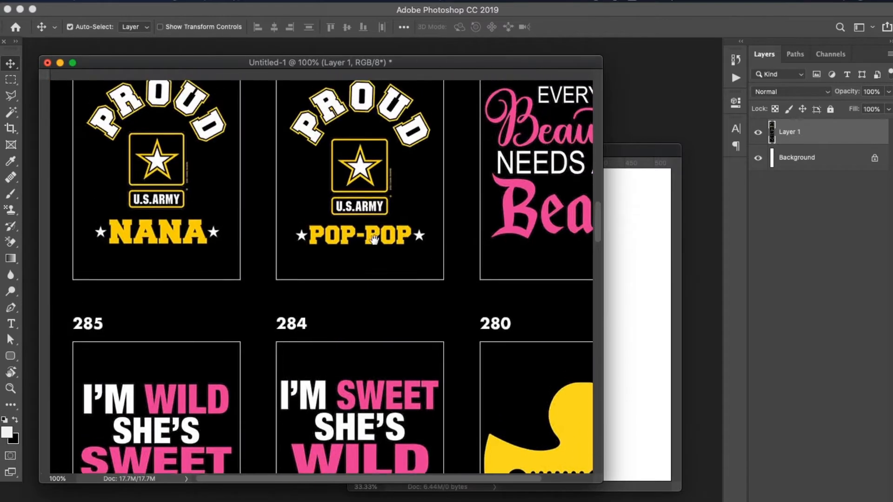
drag(374, 236, 336, 333)
drag(437, 262, 459, 259)
click(10, 112)
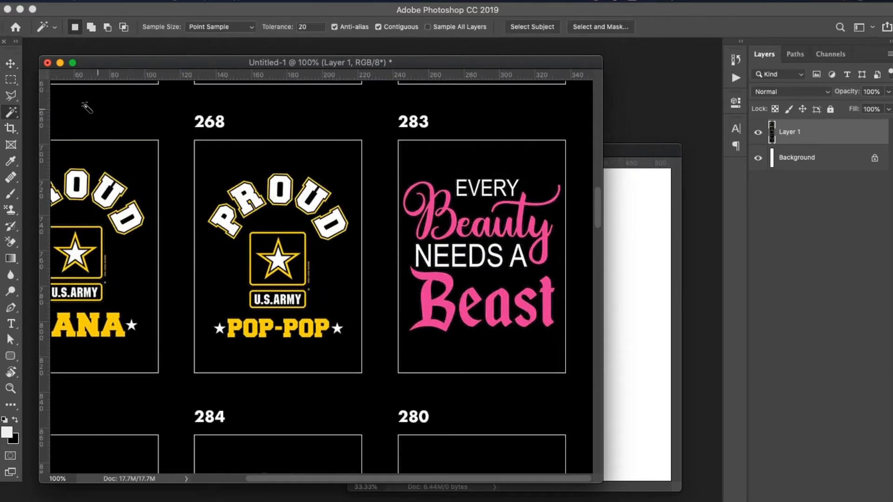
click(11, 80)
drag(395, 136, 579, 376)
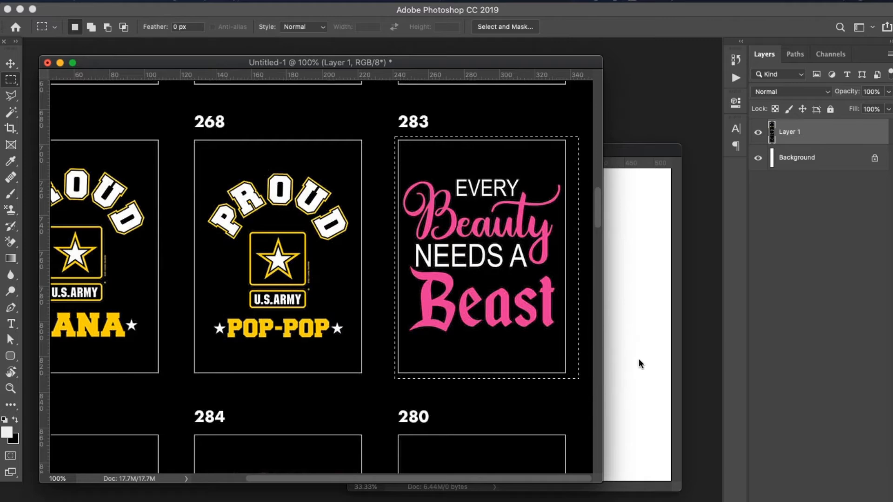
click(642, 358)
key(ctrl+v)
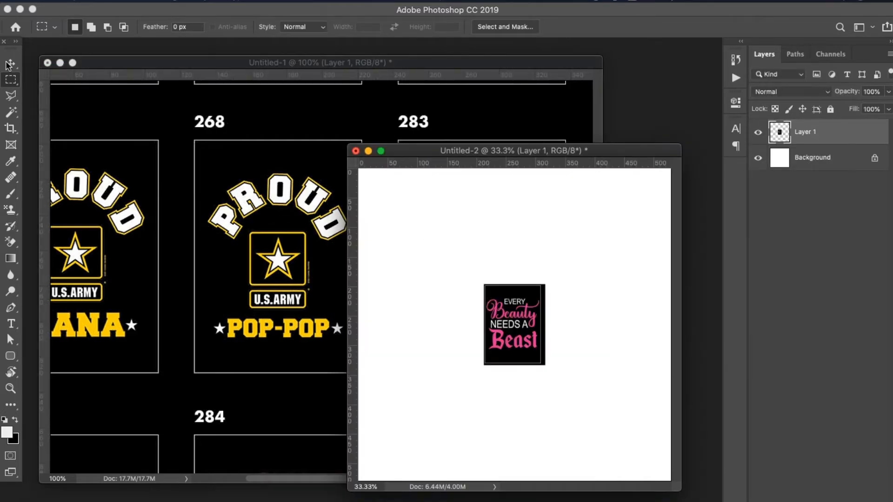
- Enlarge the pasted design proportionally to about 282% and show the document in full-screen view
key(v)
key(ctrl+t)
drag(483, 364, 420, 448)
drag(545, 286, 602, 228)
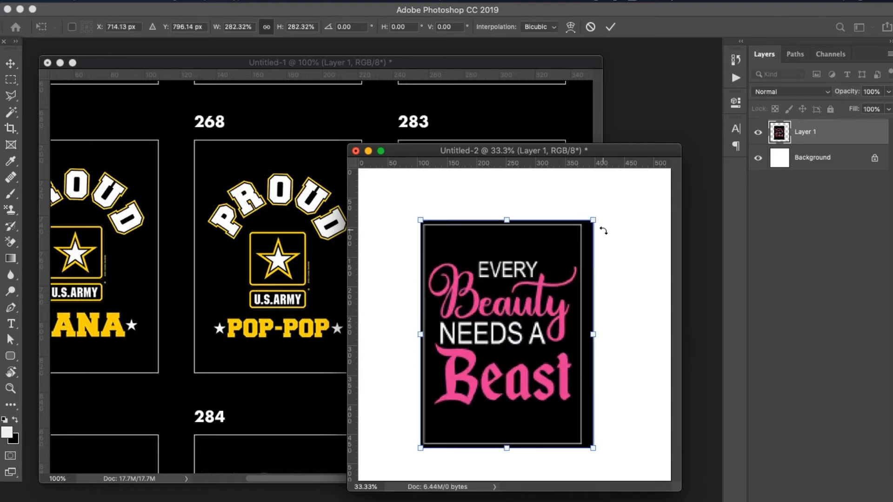
key(Return)
key(f)
key(super+plus)
key(super+plus)
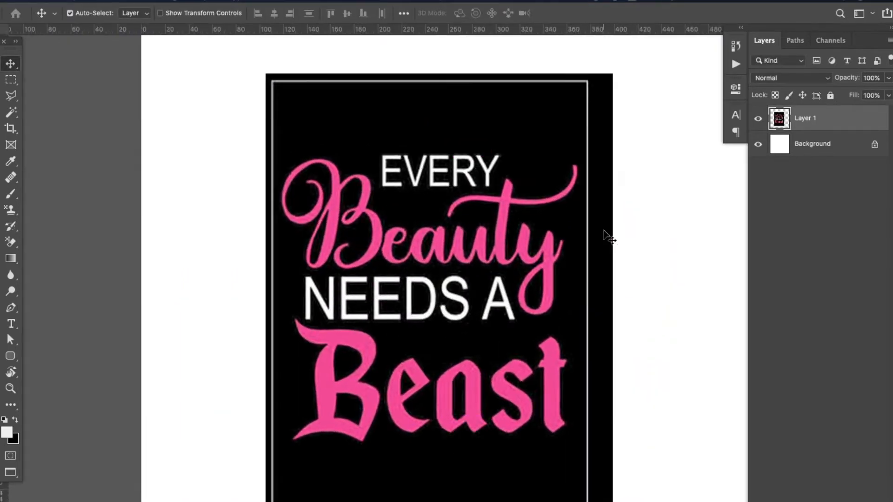
key(super+minus)
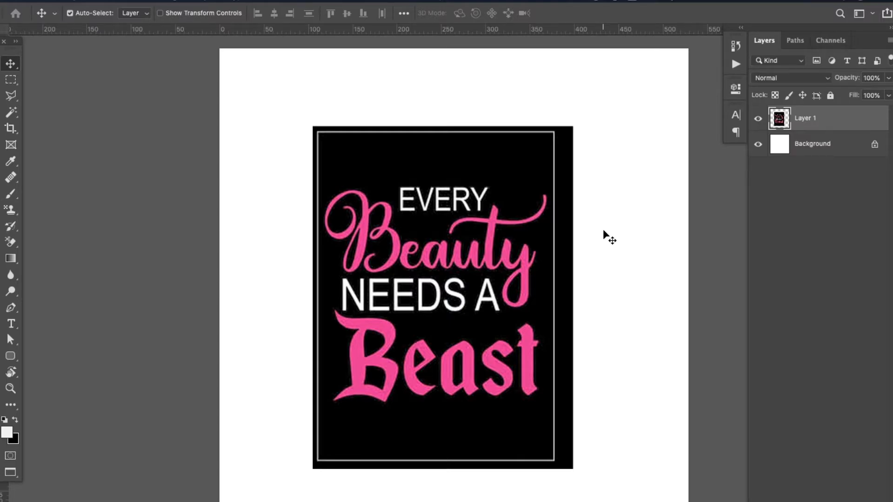
- Try brushing over the lettering with the standard Eraser at 47% opacity, and undo the strokes
click(11, 243)
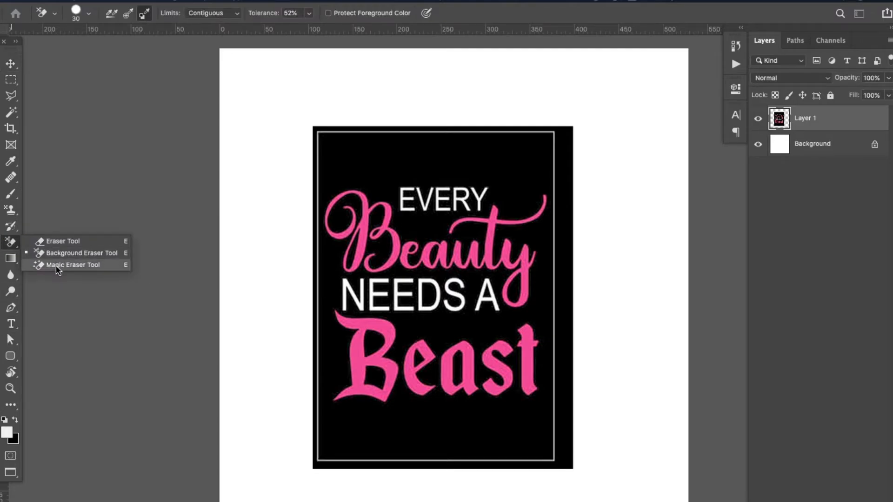
click(62, 241)
mouse_move(384, 173)
mouse_down()
mouse_move(416, 195)
mouse_move(484, 193)
mouse_move(367, 213)
mouse_move(381, 277)
mouse_move(362, 362)
mouse_move(376, 214)
mouse_move(337, 247)
mouse_move(343, 299)
mouse_up()
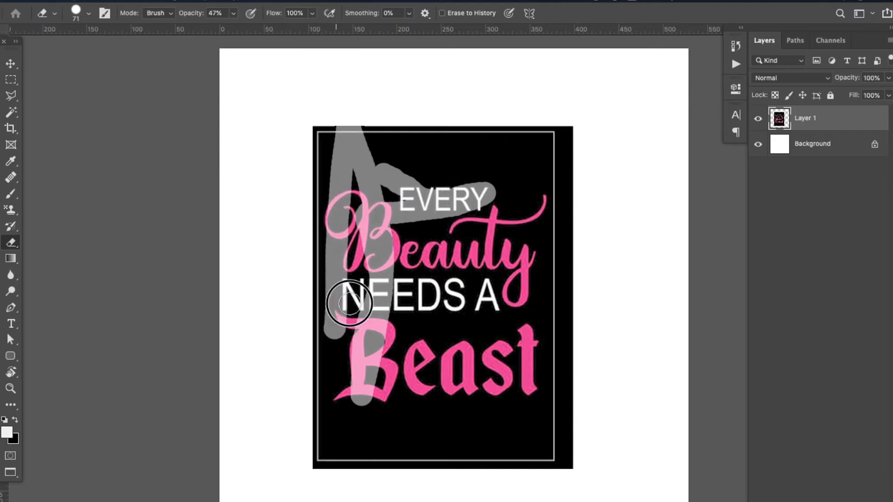
mouse_move(392, 248)
mouse_down()
mouse_move(394, 227)
mouse_move(360, 255)
mouse_move(348, 222)
mouse_move(365, 236)
mouse_move(492, 255)
mouse_move(396, 262)
mouse_move(417, 251)
mouse_move(490, 250)
mouse_move(512, 302)
mouse_move(526, 249)
mouse_move(479, 236)
mouse_move(481, 214)
mouse_up()
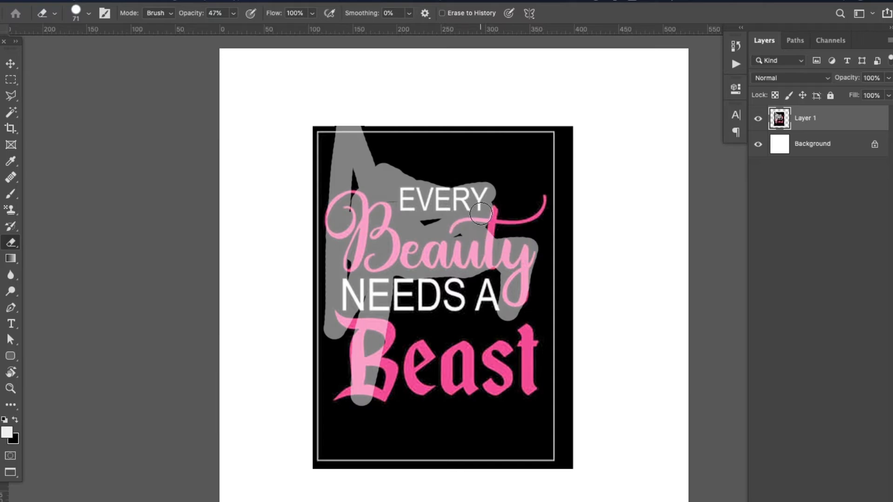
key(super+z)
- Switch to the Magic Eraser tool
click(18, 247)
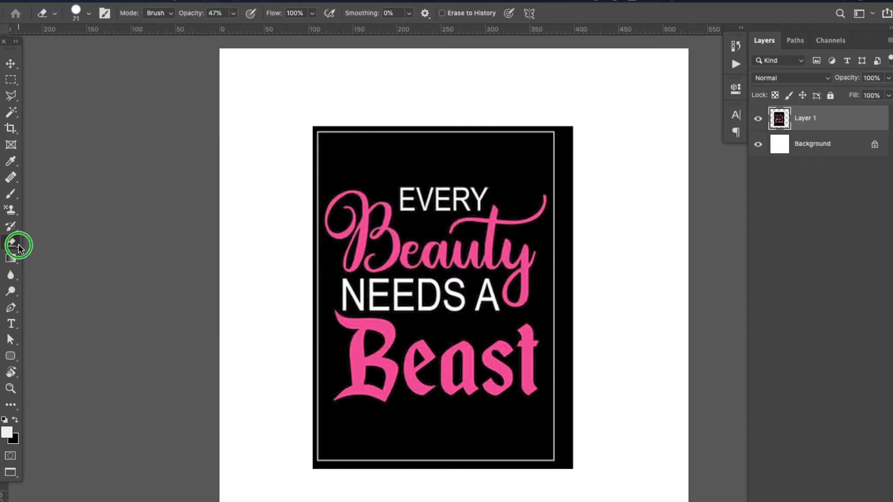
click(56, 261)
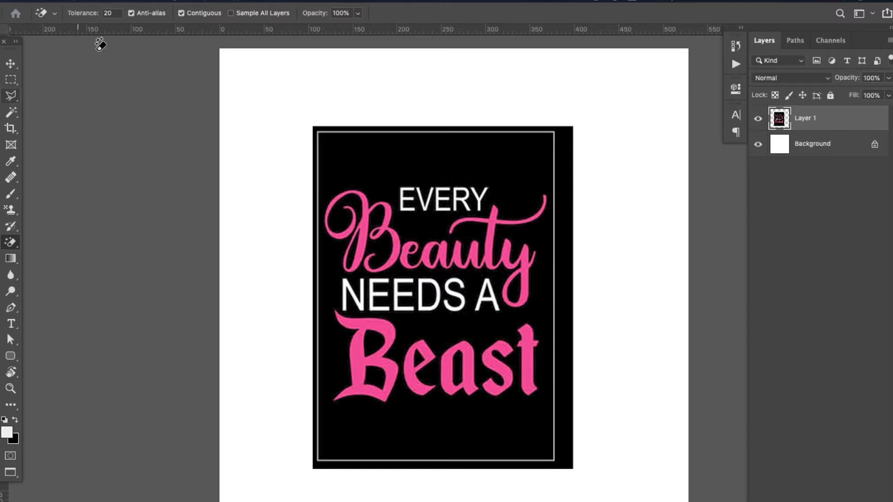
- Try erasing the black background inside the frame with the Magic Eraser at tolerance 40, and undo the erasure
click(72, 12)
text(40)
key(Return)
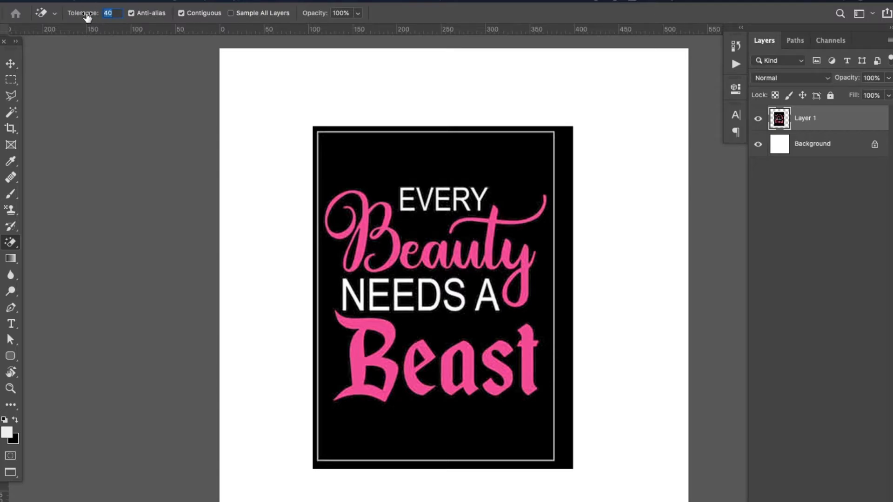
click(397, 155)
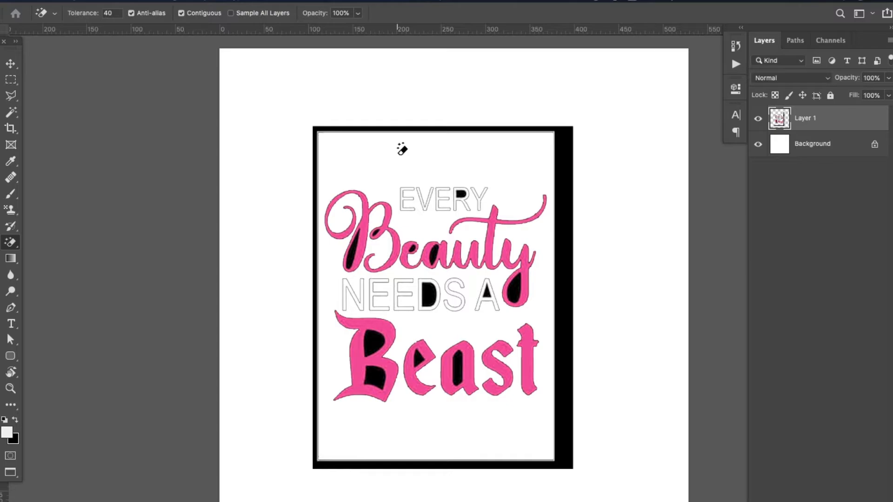
key(super+z)
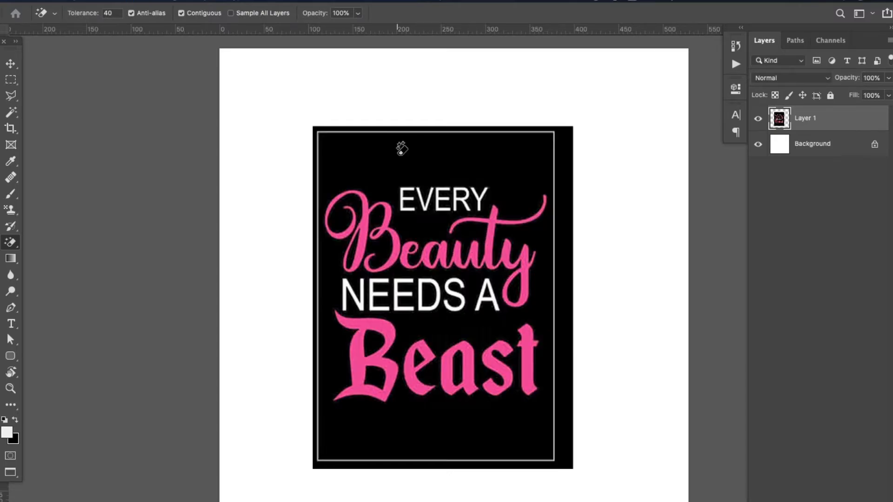
- Erase the black background inside the frame with the Magic Eraser tolerance set to 5
click(104, 12)
text(5)
key(Tab)
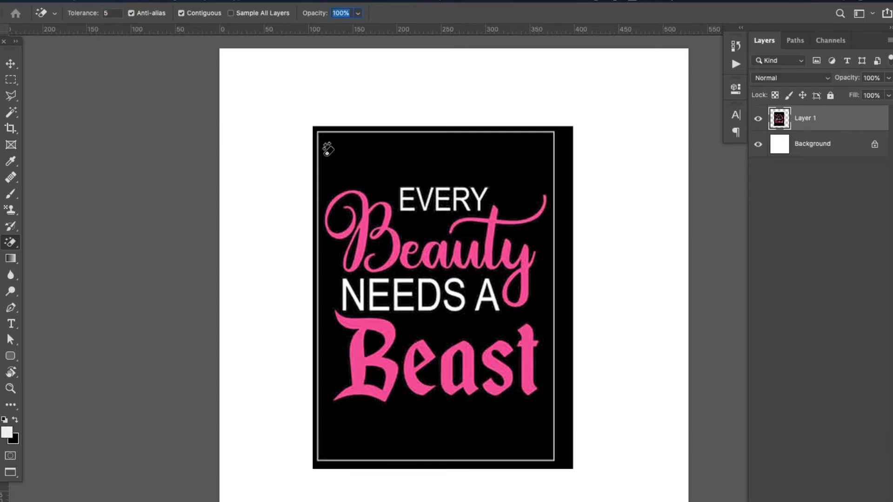
click(323, 156)
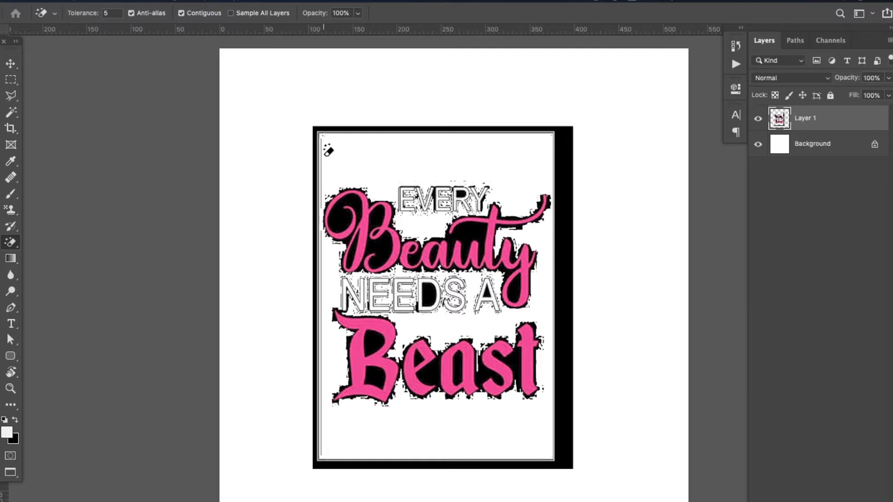
- Set the Magic Eraser tolerance to 20 and erase the leftover black beside the B of "Beauty"
click(115, 13)
text(20)
key(Return)
click(392, 247)
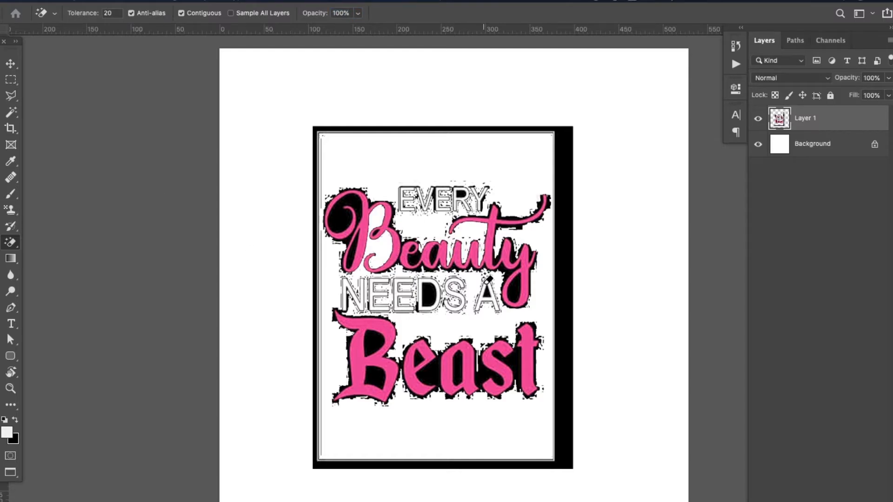
- Undo the previous Magic Eraser erasures to restore the black background of the design
key(super+z)
key(super+z)
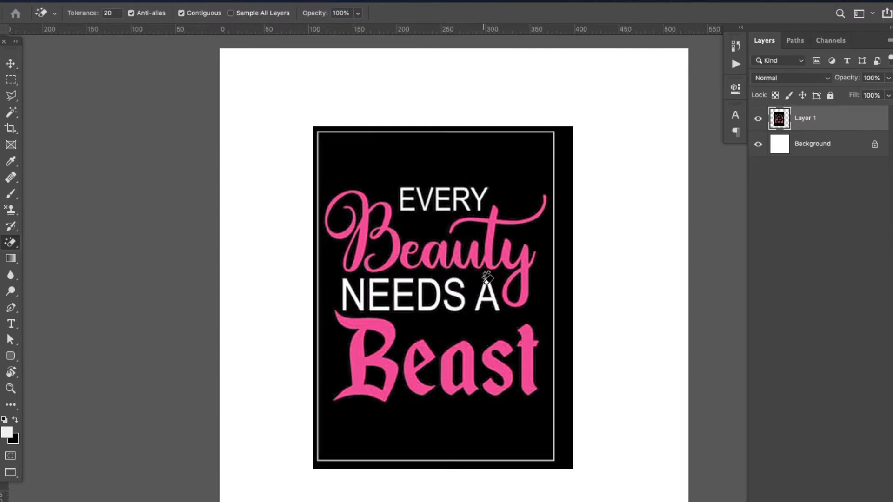
- Try erasing the black background inside the frame with the Magic Eraser at tolerance 20, inspect the lettering edges, and undo the erasure
click(420, 151)
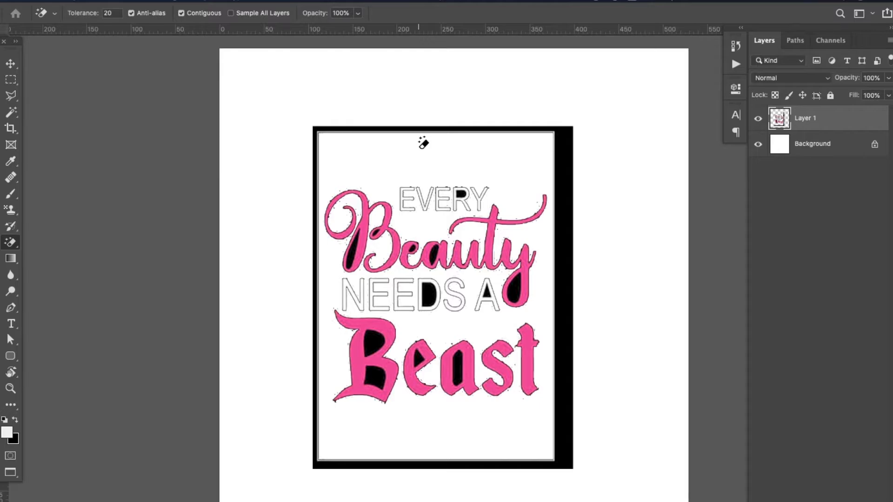
key(super+plus)
key(super+plus)
key(super+plus)
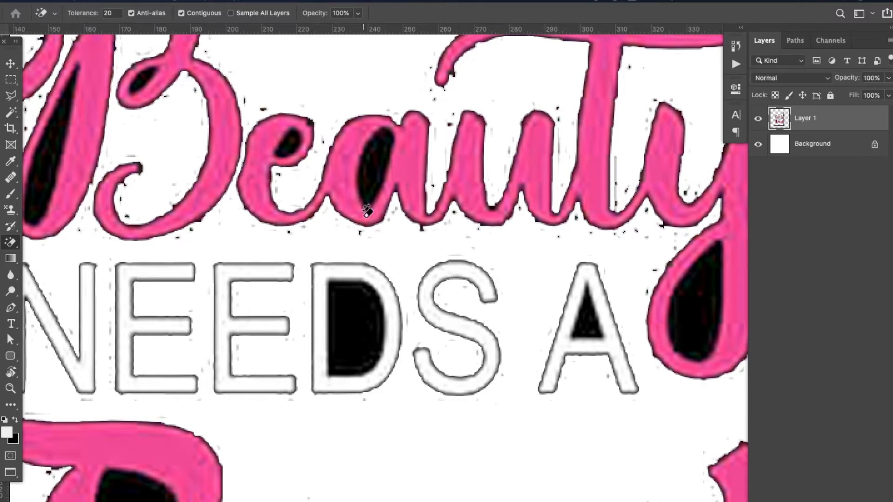
key(super+0)
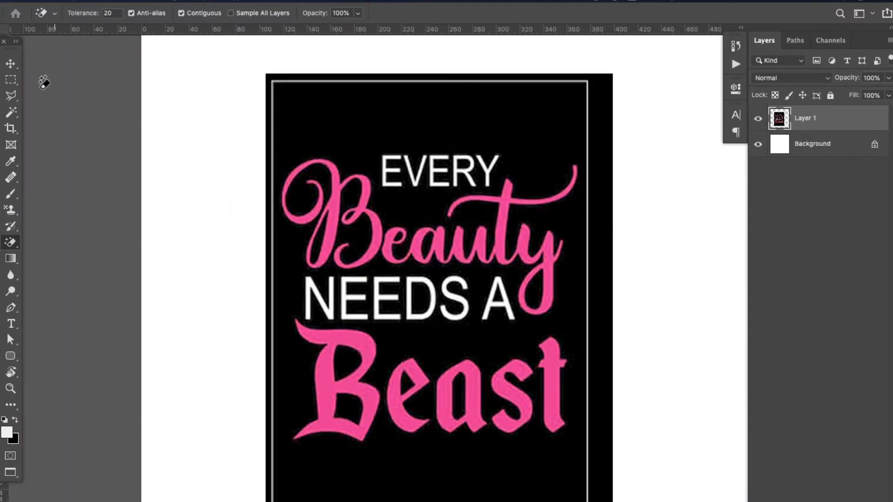
click(11, 79)
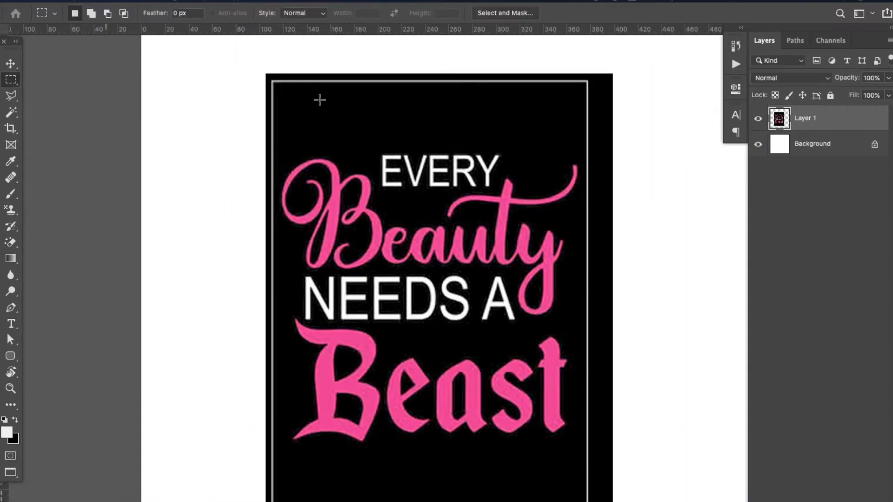
click(11, 64)
scroll(636, 204, down, 1)
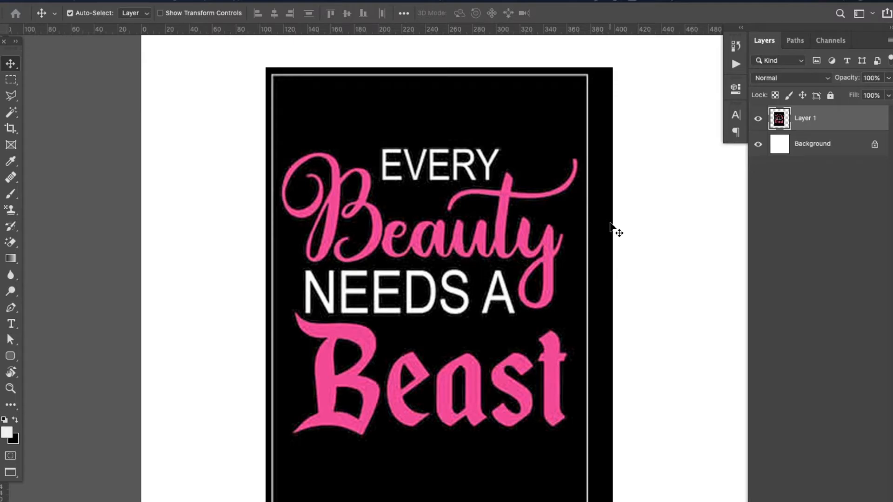
- Return to the Magic Eraser, try erasing the black area above "Beauty" at tolerance 20, and undo the erasure
click(16, 242)
click(43, 265)
click(362, 139)
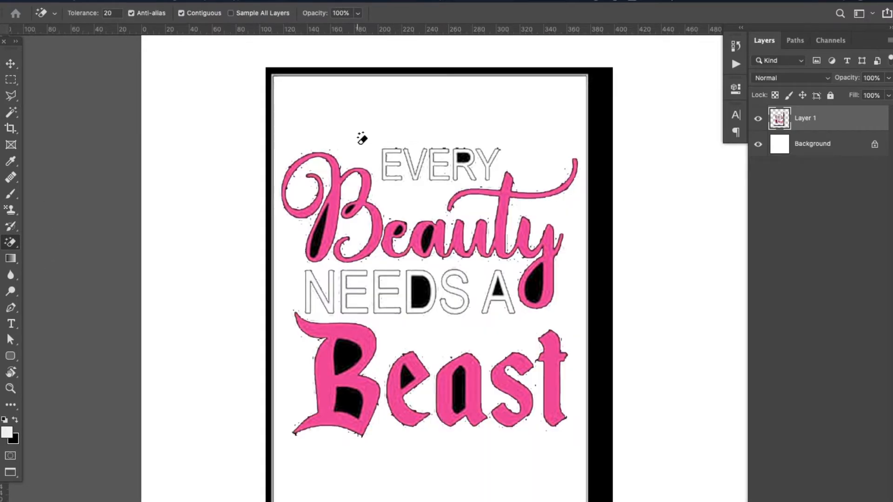
key(ctrl+z)
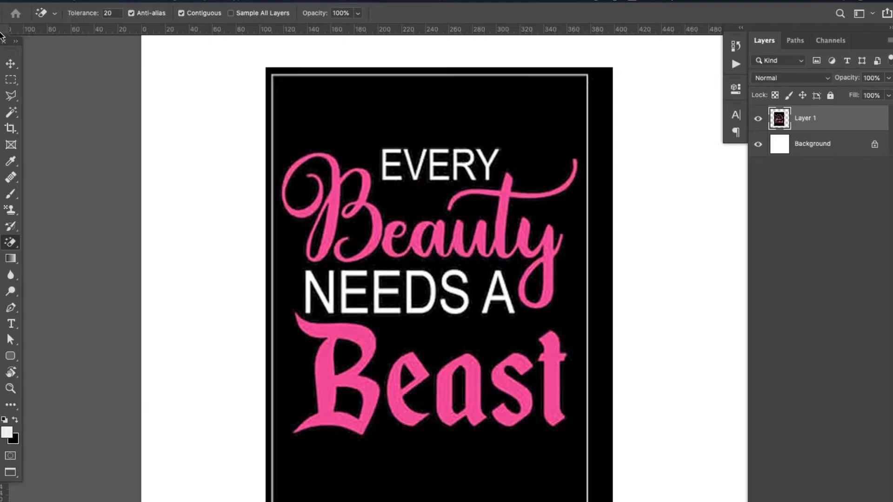
- Select the black background inside the frame with the Magic Wand at tolerance 20
click(8, 63)
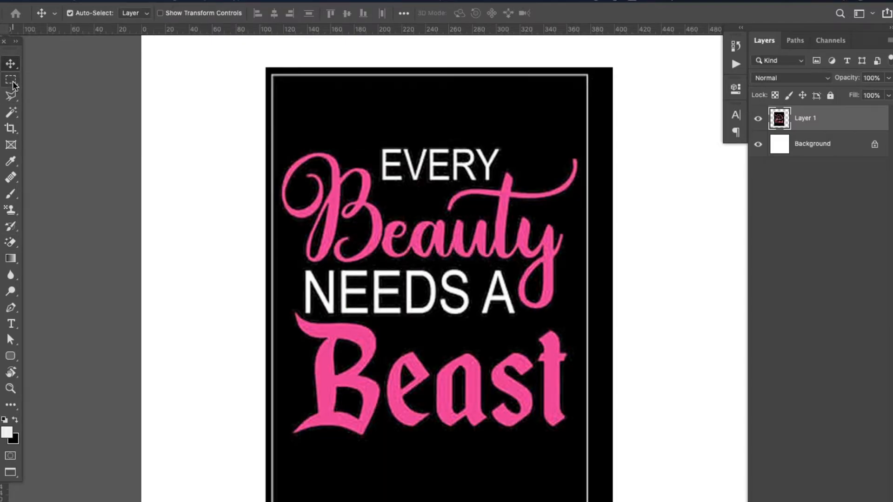
click(13, 81)
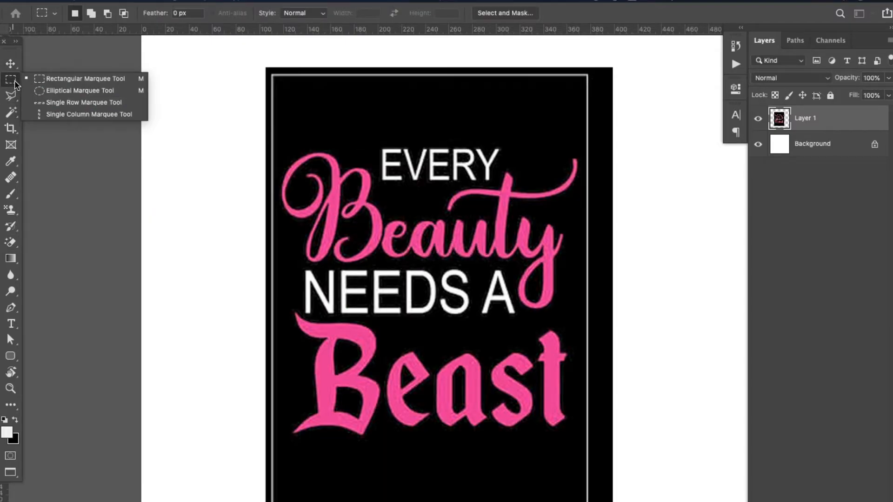
click(13, 113)
click(12, 113)
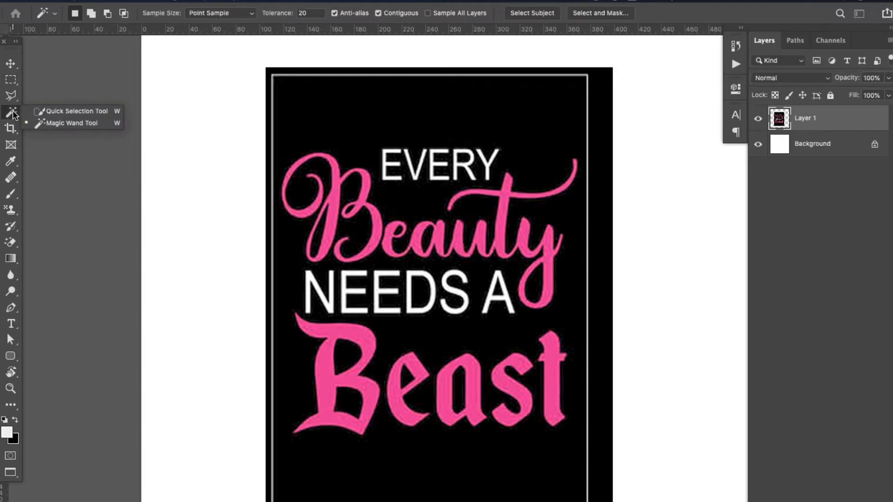
click(55, 122)
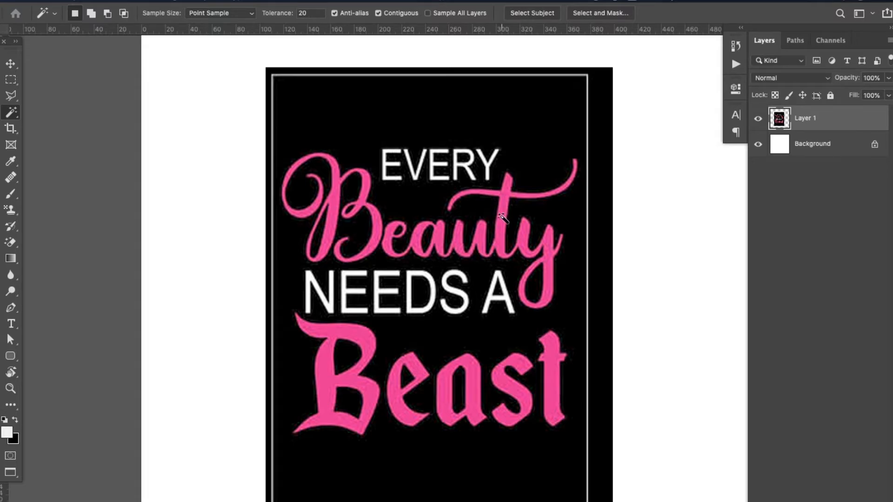
click(531, 140)
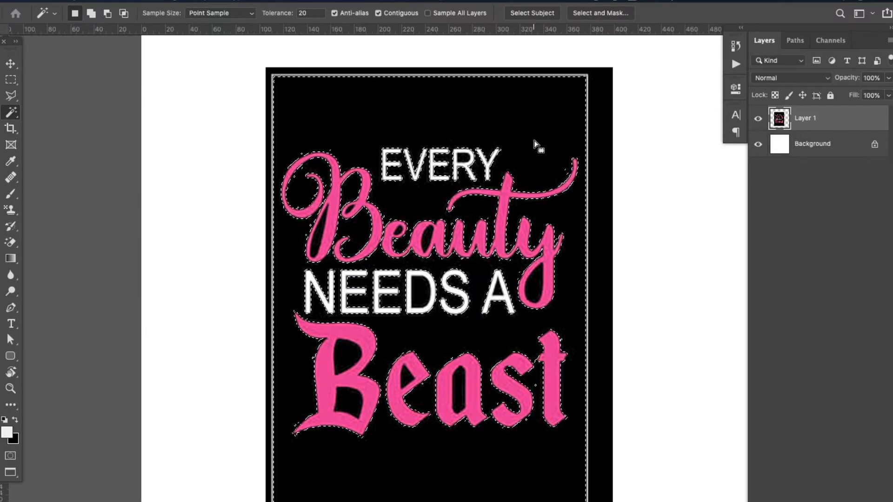
- Examine how closely the selection outline follows the edges of the "Beauty" and "NEEDS A" lettering
key(super+plus)
key(super+plus)
key(super+plus)
key(super+plus)
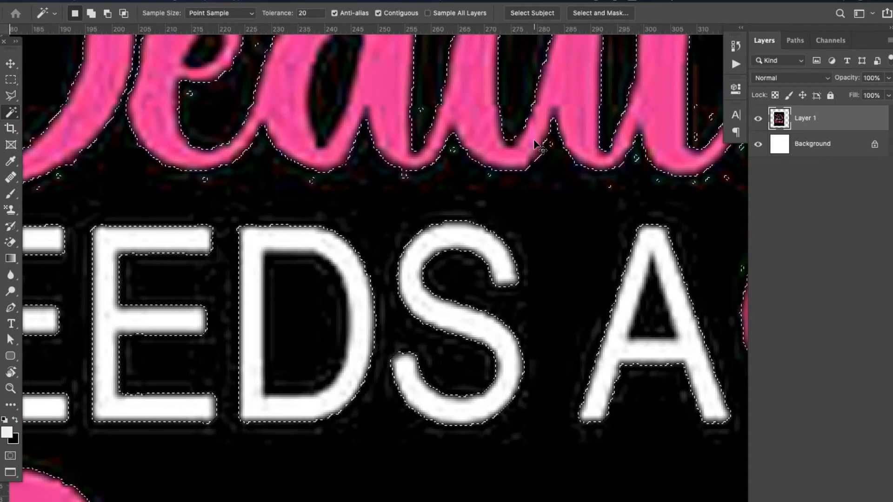
key(super+minus)
key(super+minus)
key(super+minus)
key(super+plus)
key(super+plus)
key(super+plus)
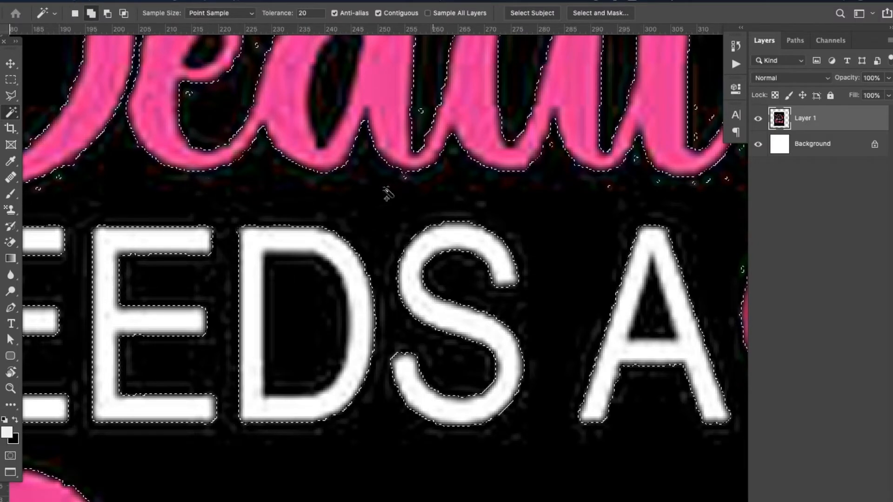
scroll(431, 120, up, 2)
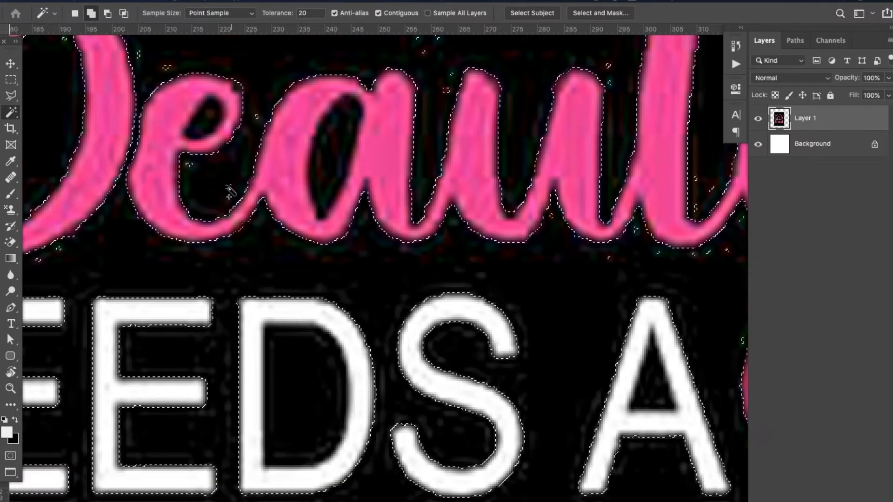
scroll(404, 165, up, 5)
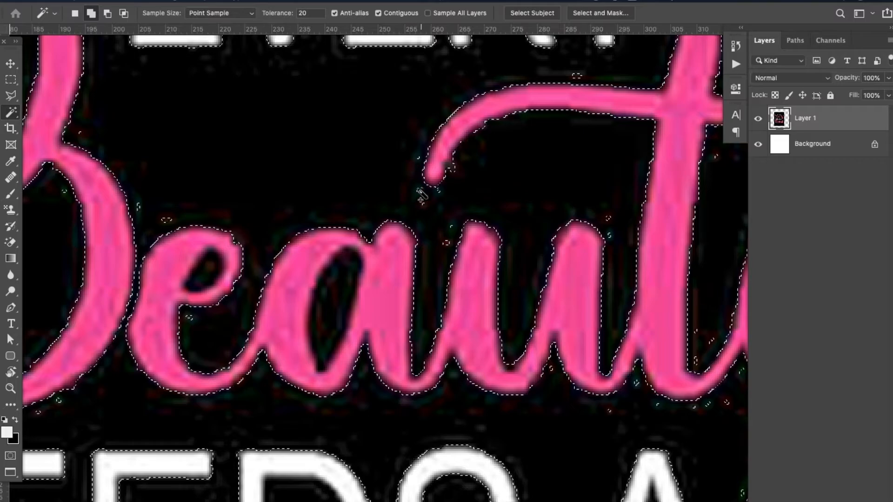
scroll(464, 236, down, 2)
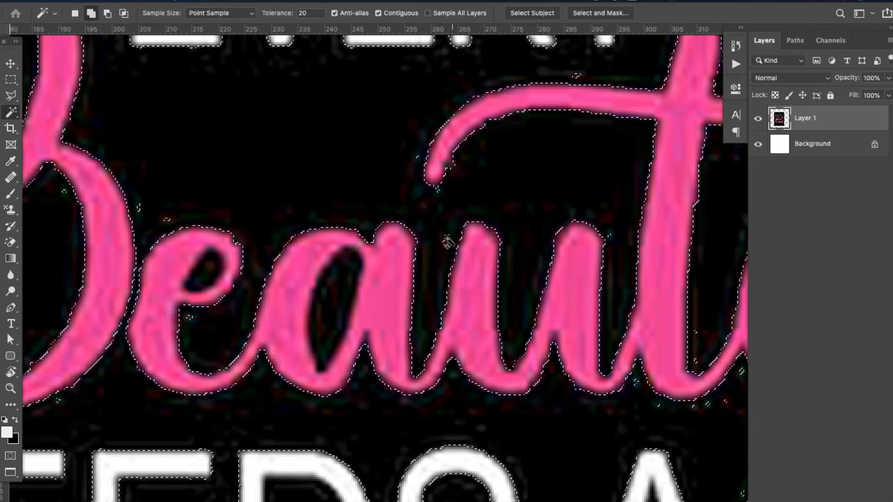
scroll(447, 245, down, 4)
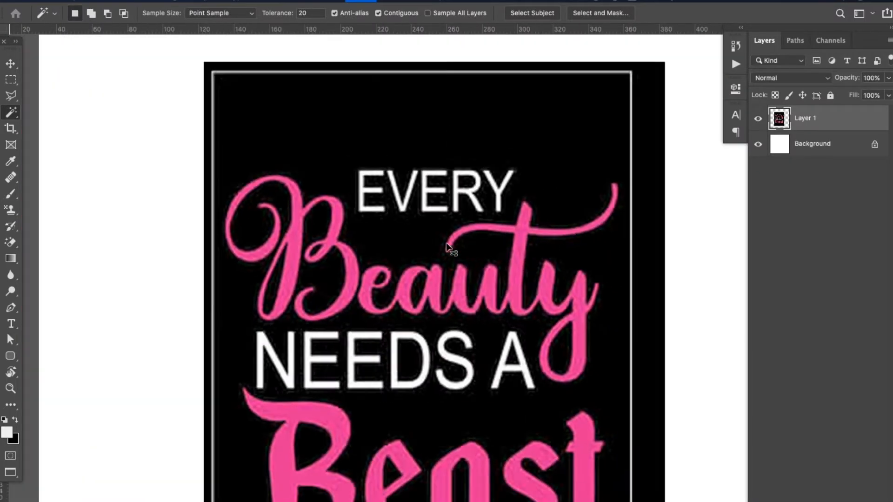
scroll(447, 245, up, 2)
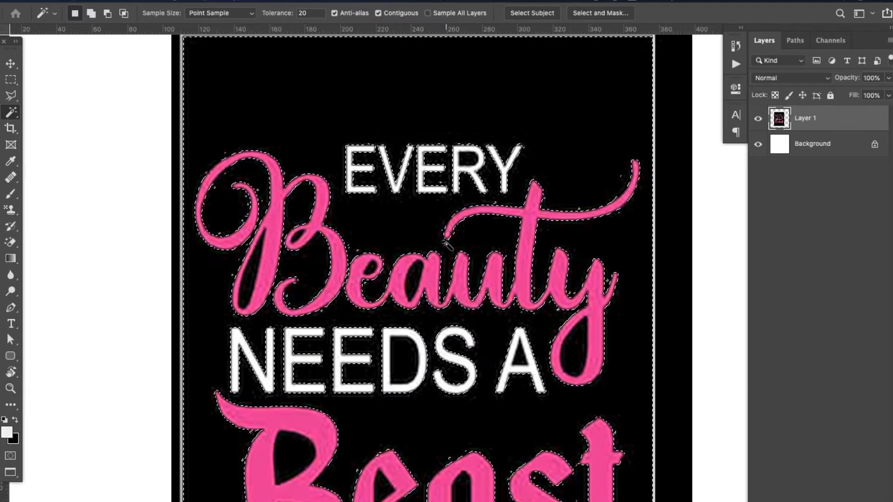
- Try deleting the selected black background from Layer 1 and deselecting, inspect the lettering edges, and undo back to the active selection
key(Delete)
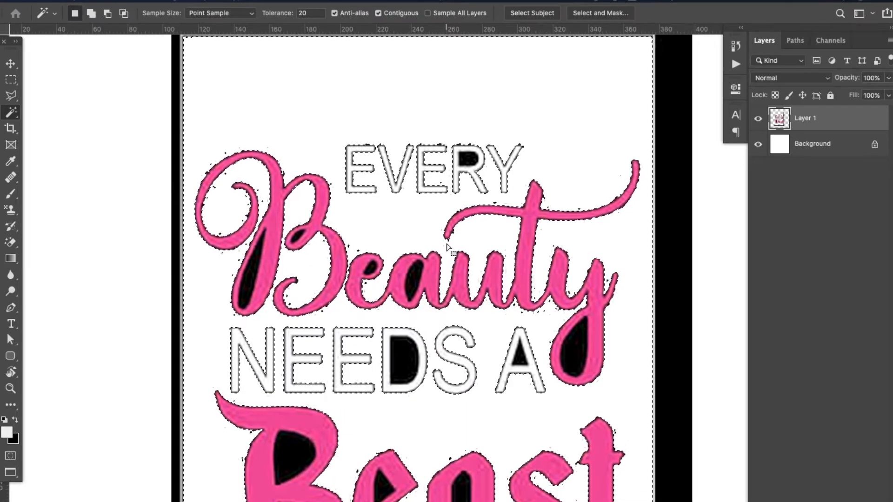
key(ctrl+z)
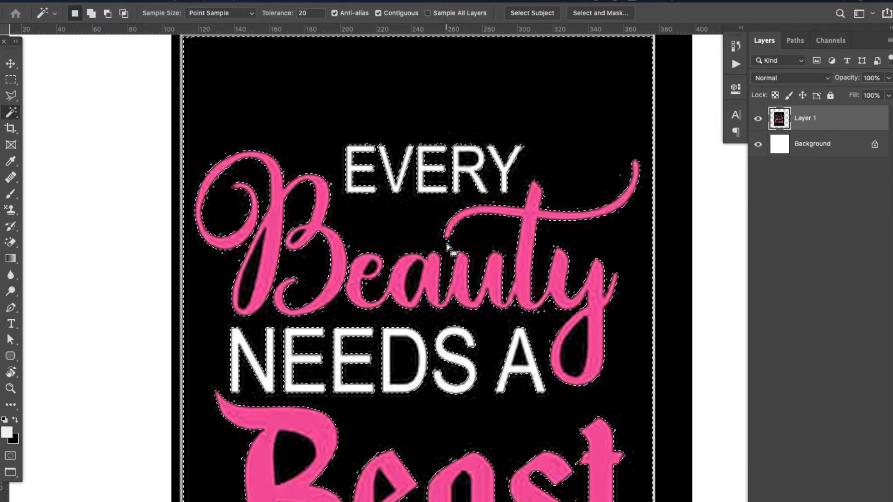
key(Delete)
key(ctrl+d)
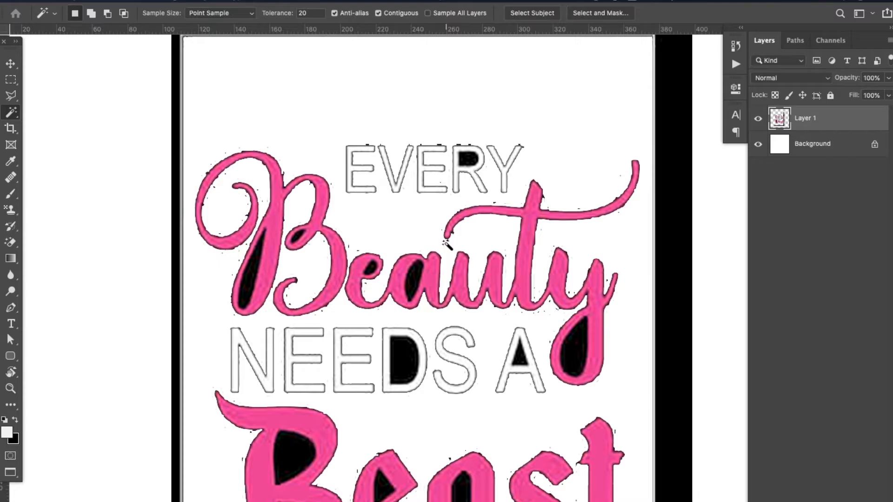
scroll(446, 245, up, 5)
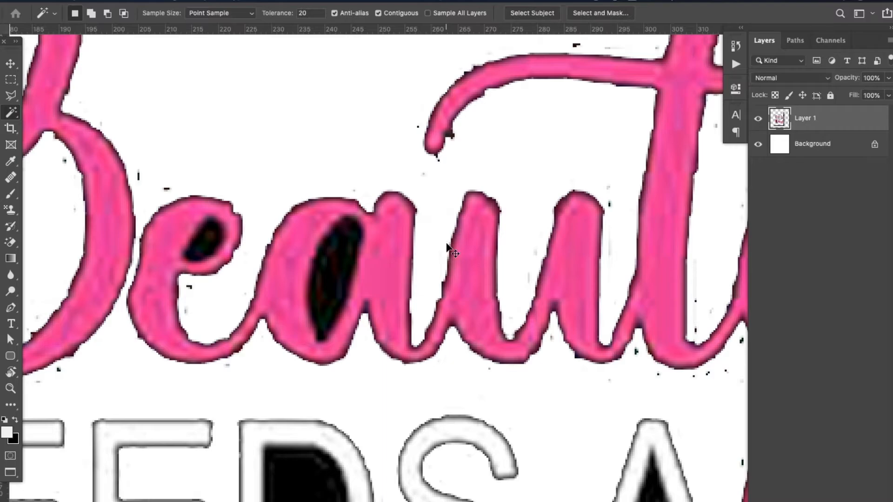
scroll(446, 245, down, 5)
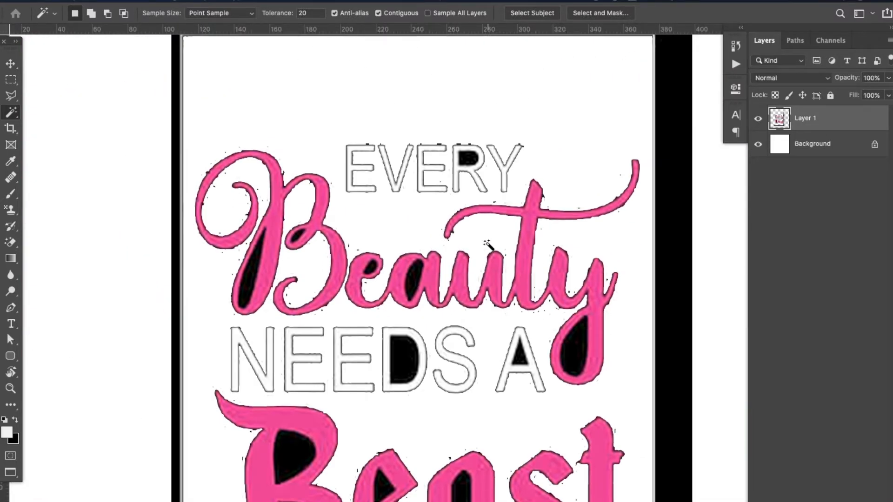
scroll(487, 244, down, 2)
scroll(488, 244, down, 2)
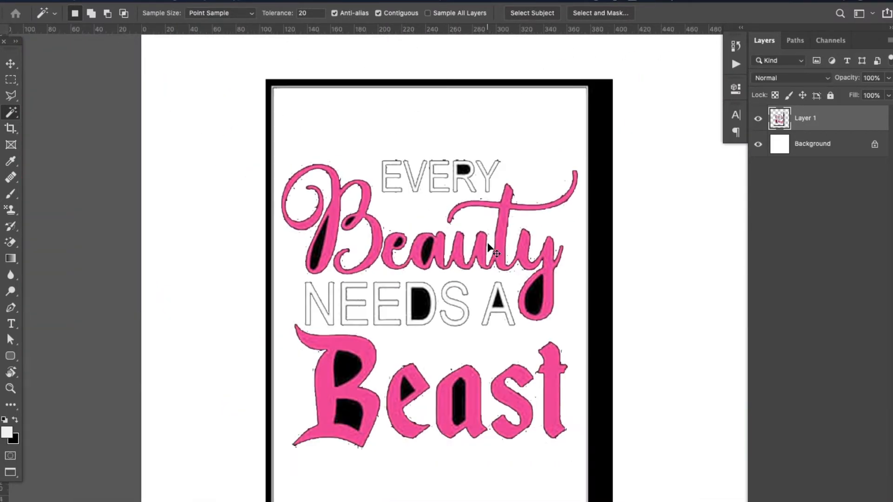
click(488, 245)
key(super+BackSpace)
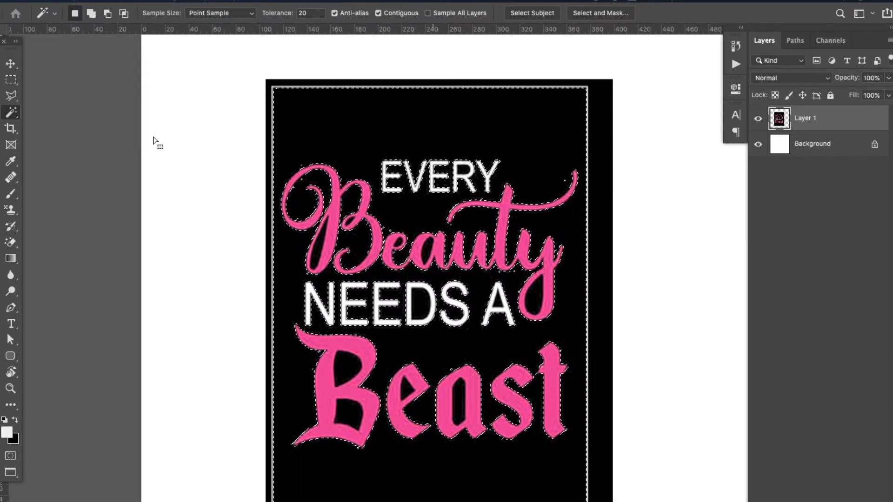
- Switch to the Rectangular Marquee tool, preview the background selection in Select and Mask, and leave the workspace
click(13, 84)
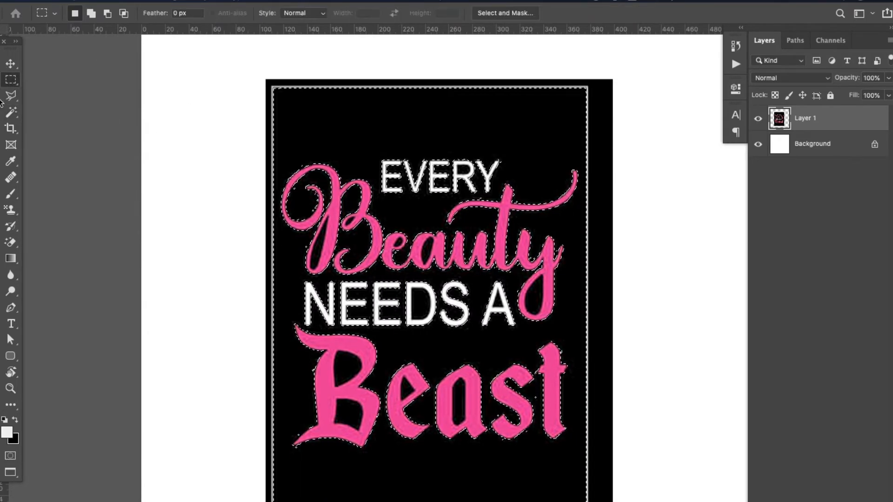
click(11, 96)
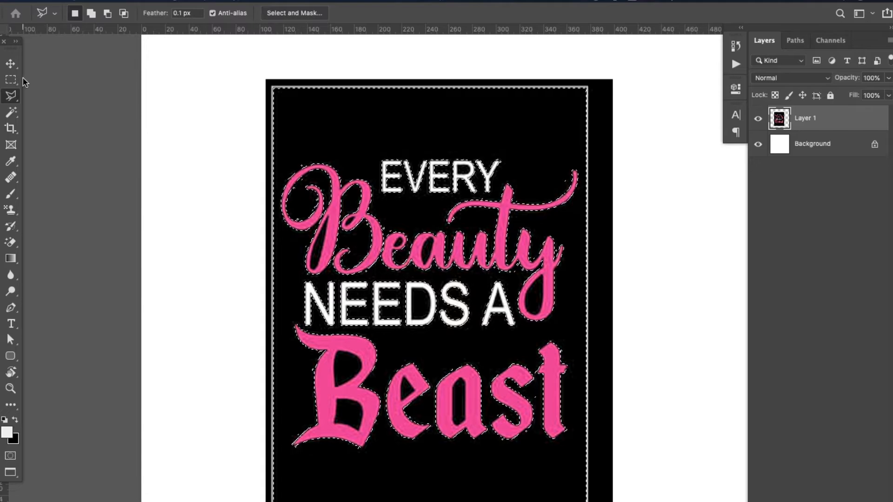
click(10, 79)
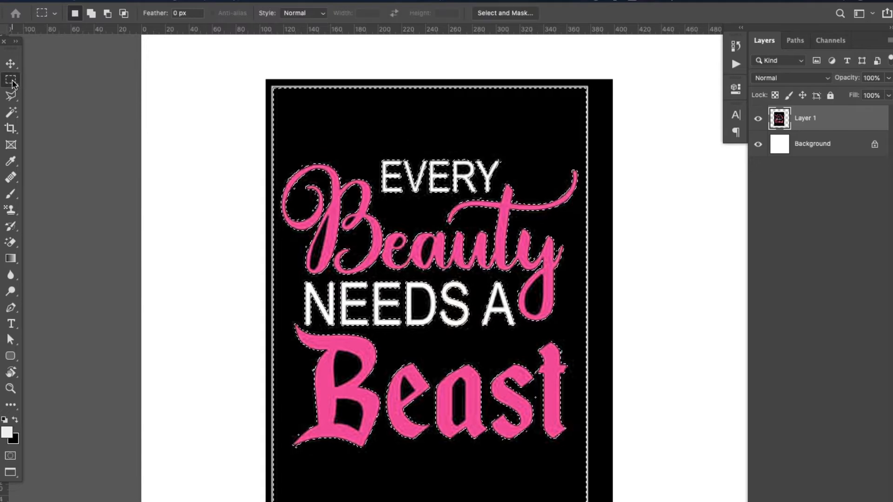
click(515, 15)
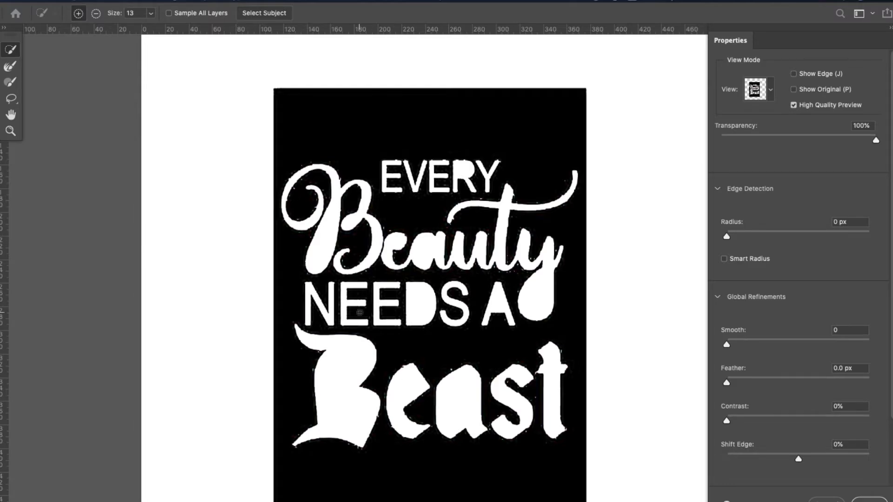
key(Return)
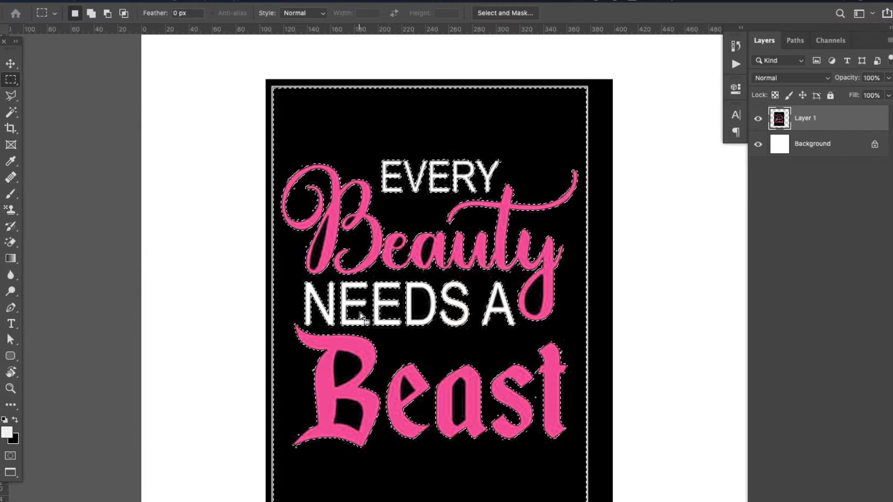
- Preview the selection in Select and Mask, invert it so the black background is excluded, and reopen Select and Mask
key(shift)
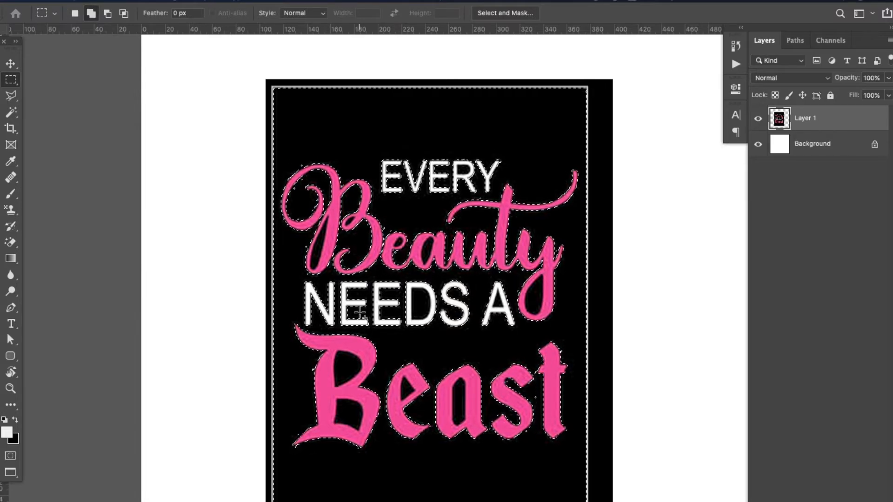
key(super+shift+i)
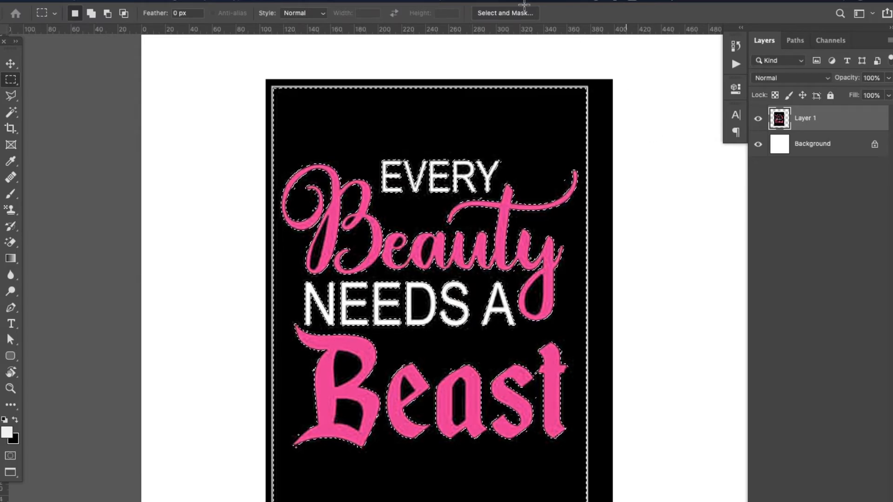
click(504, 13)
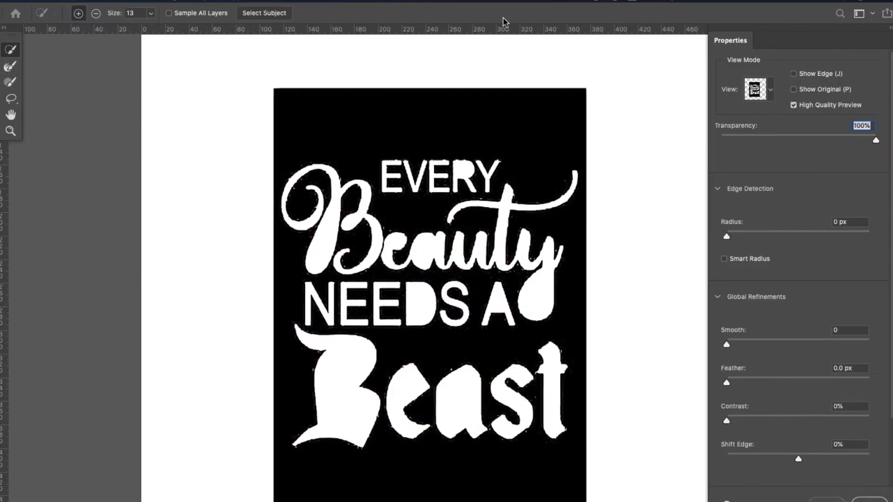
key(Escape)
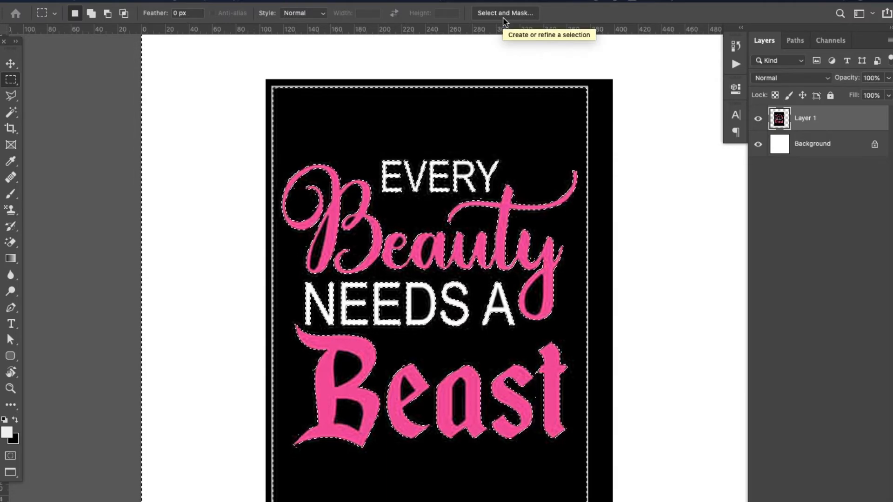
click(506, 13)
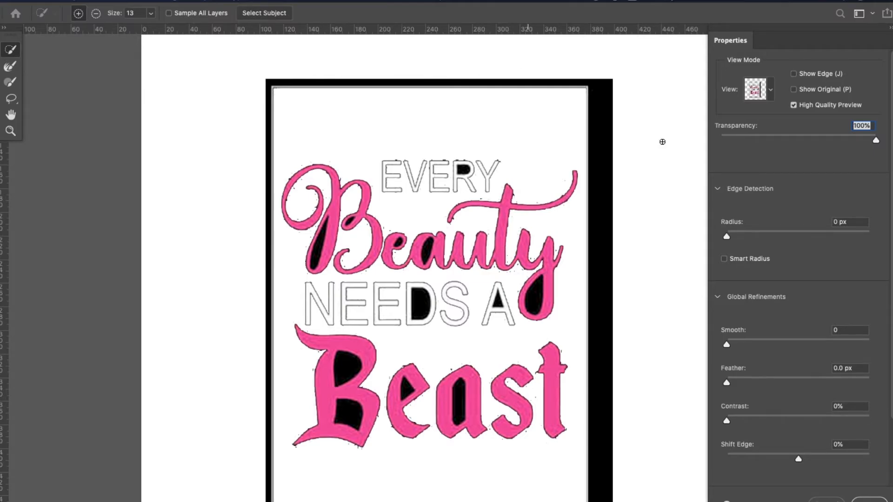
- Set the edge detection radius to 1 px with Smart Radius enabled, and set Smooth to 1
click(825, 219)
text(1)
key(Tab)
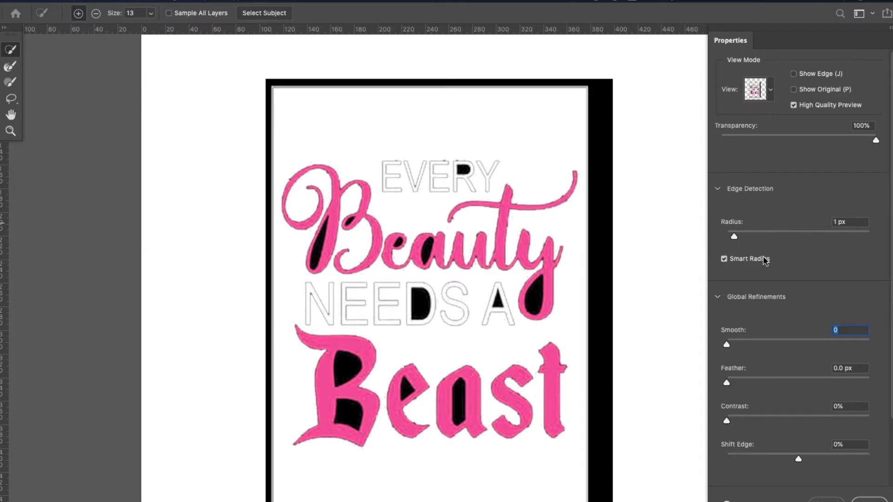
drag(734, 237, 715, 235)
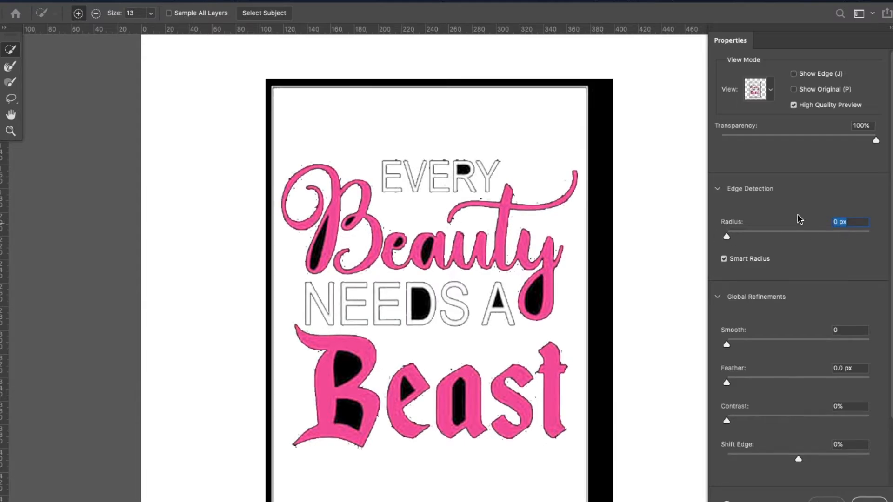
text(1)
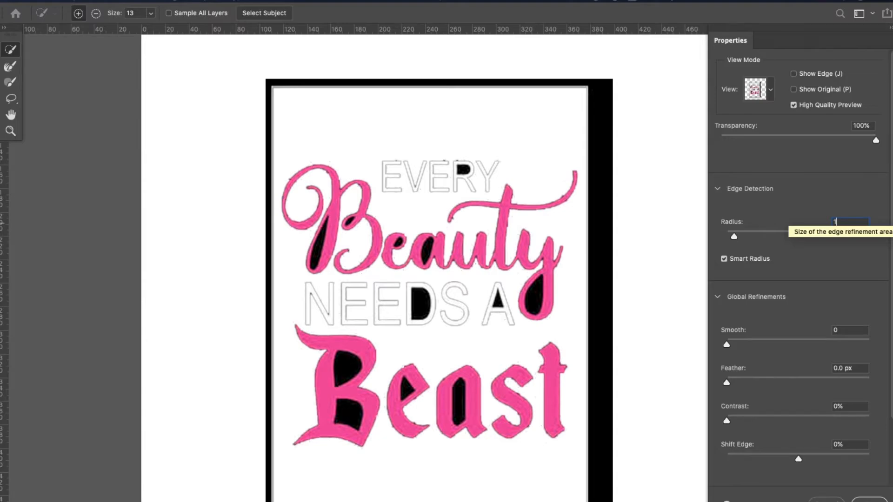
key(Tab)
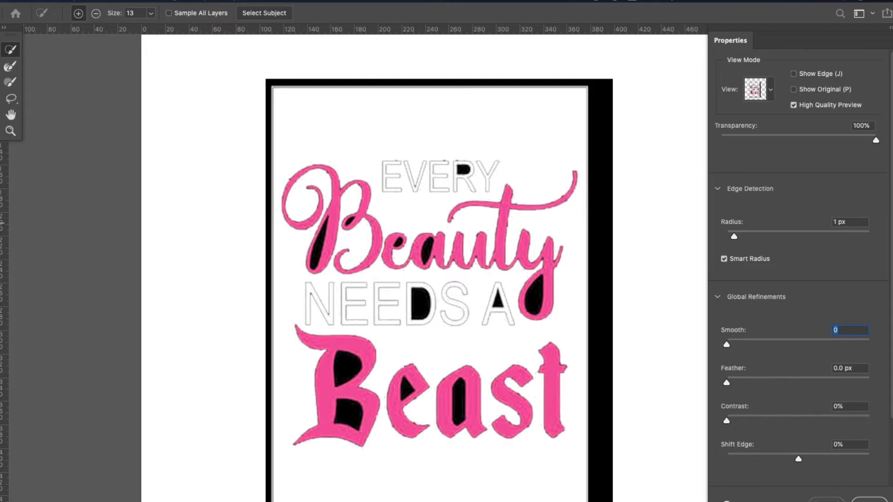
key(Tab)
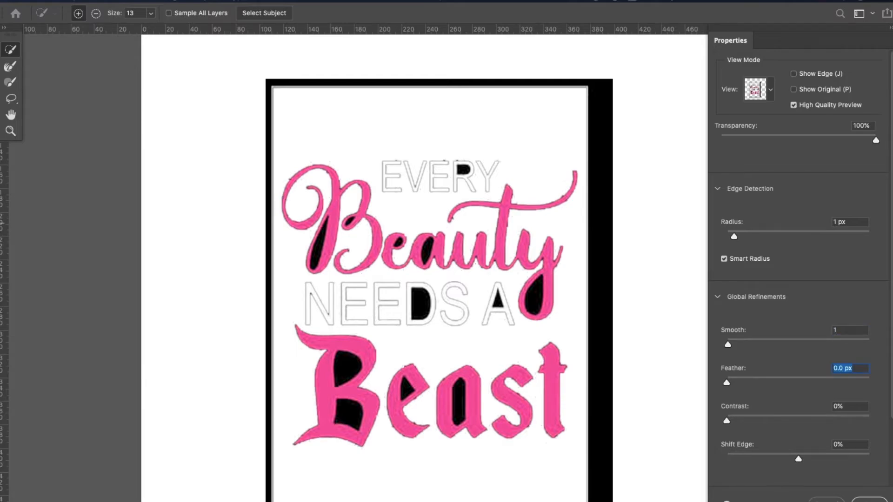
- Inspect the "Beauty" and "NEEDS A" lettering edges up close and set Feather to 0.2 px
click(852, 368)
key(super+plus)
key(super+plus)
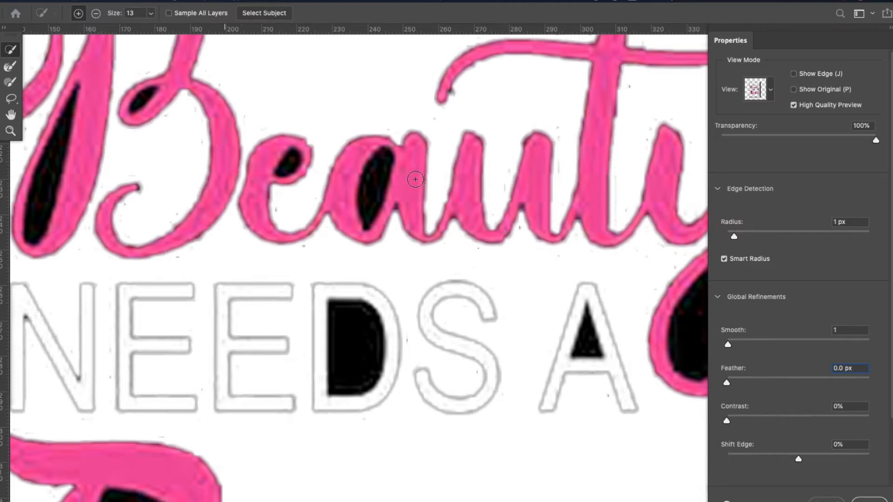
key(super+minus)
key(super+minus)
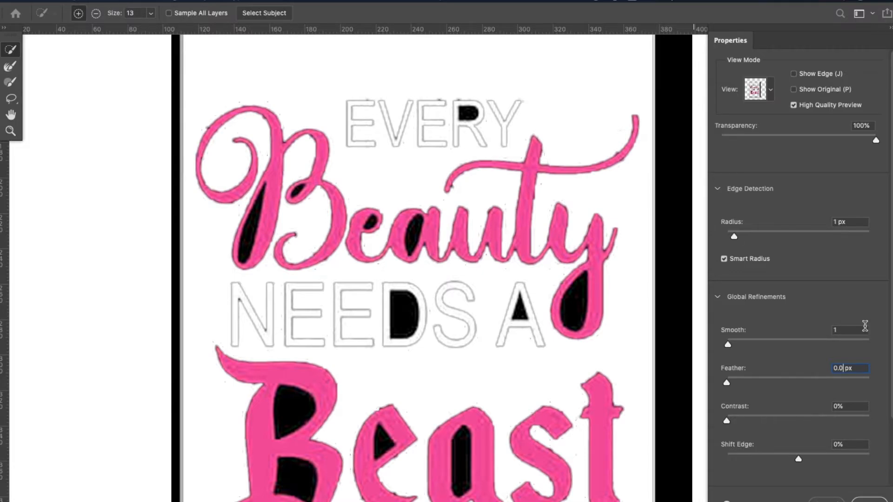
key(BackSpace)
text(2)
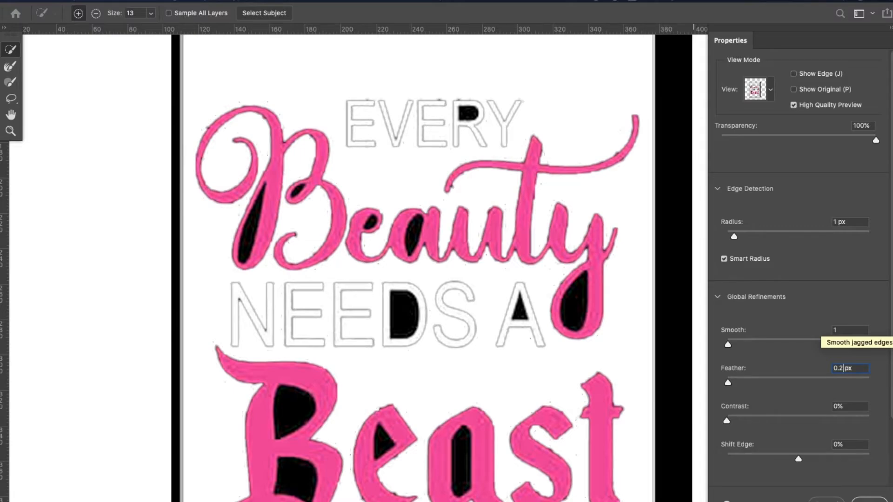
- Try Shift Edge at -74%, reset it to 0, and apply the refined selection
double_click(850, 443)
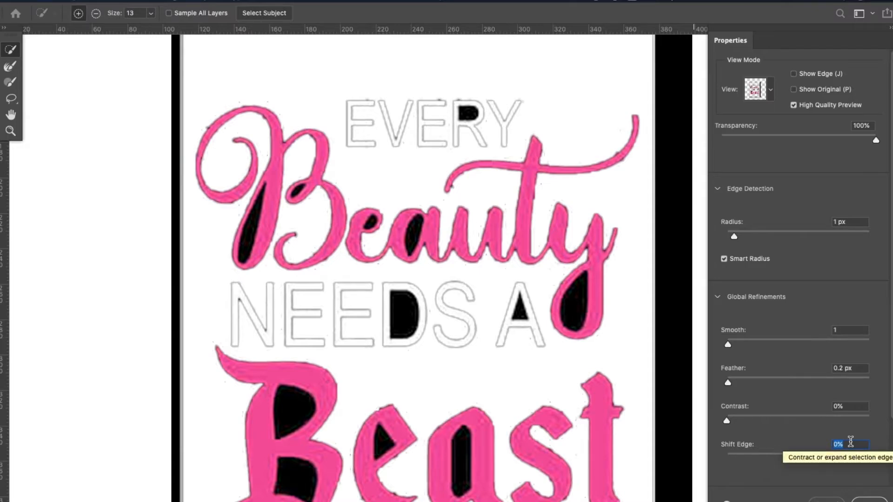
click(763, 456)
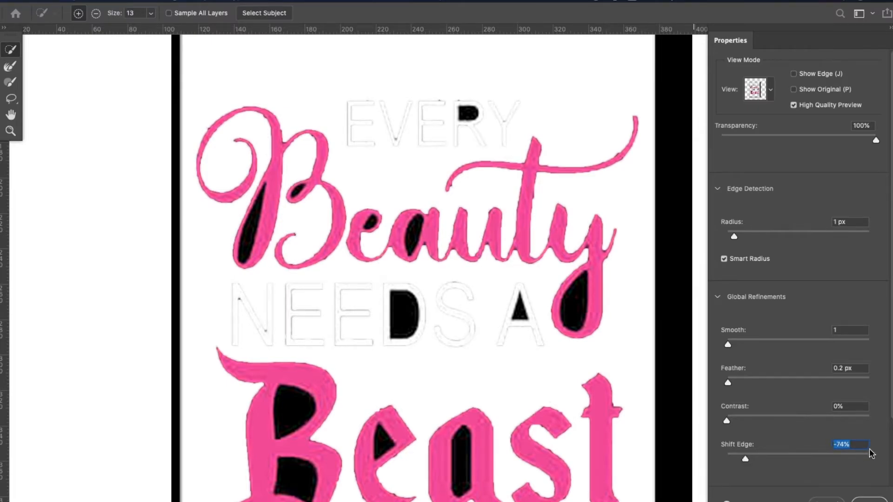
text(0)
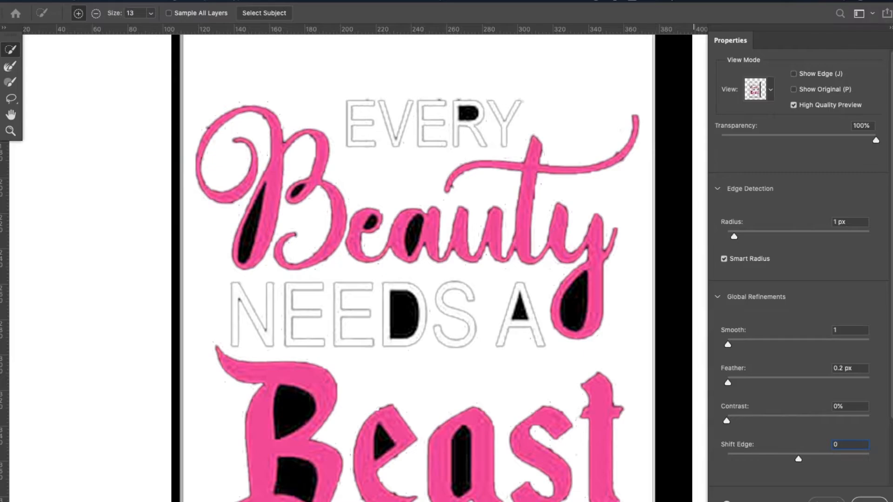
key(Return)
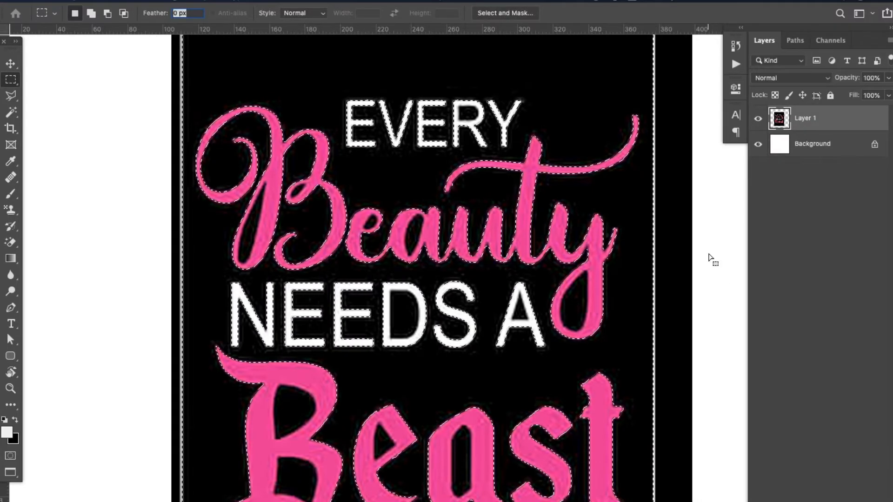
- Undo a trial deletion of the lettering, delete the black background inside the frame from Layer 1, and deselect
key(alt+BackSpace)
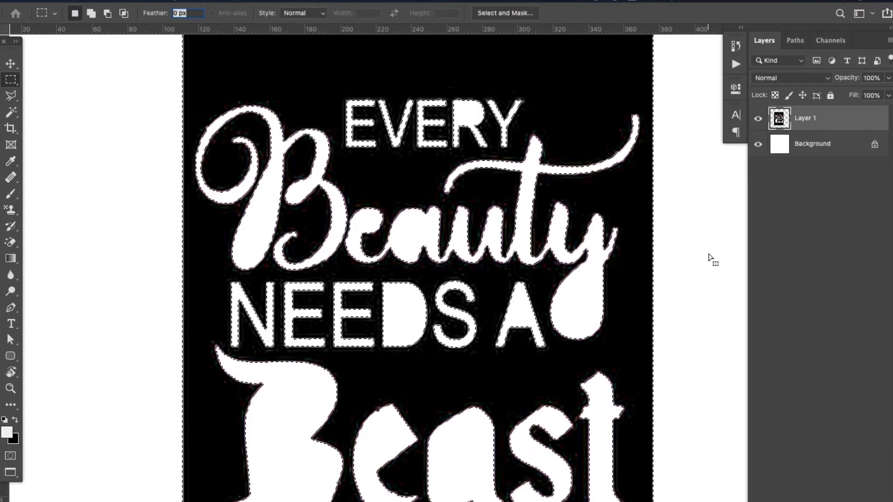
key(ctrl+z)
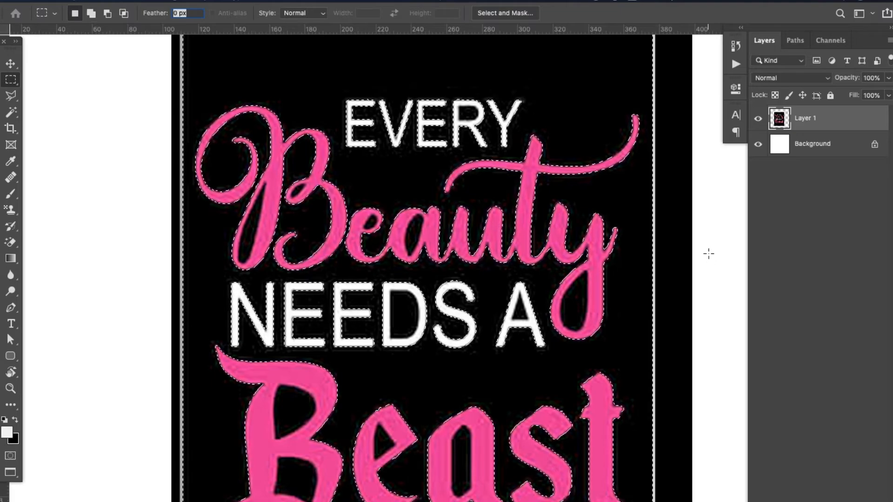
key(Delete)
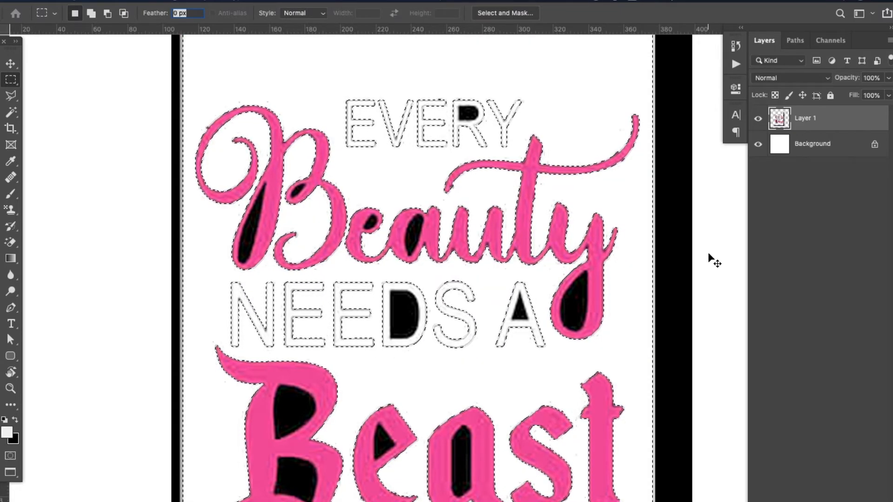
key(ctrl+d)
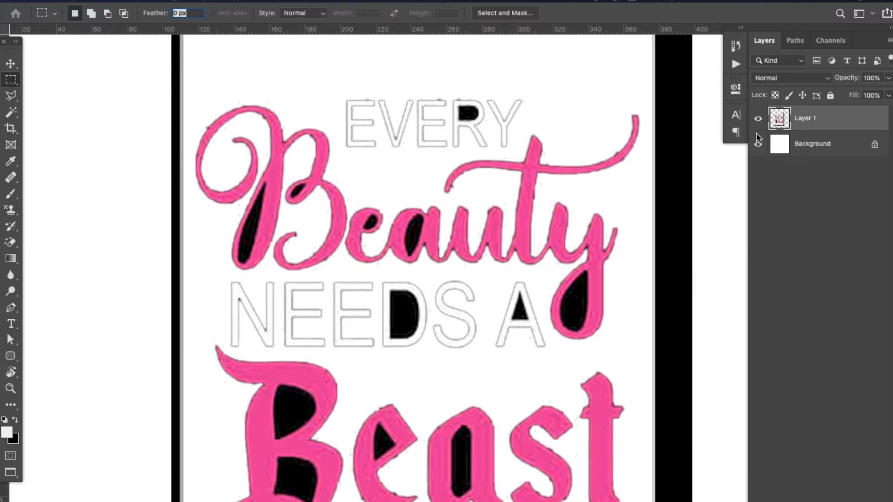
- Load Layer 1's pixels as a selection and examine the outline around the "Beauty" and "NEEDS A" letter edges
super+click(780, 120)
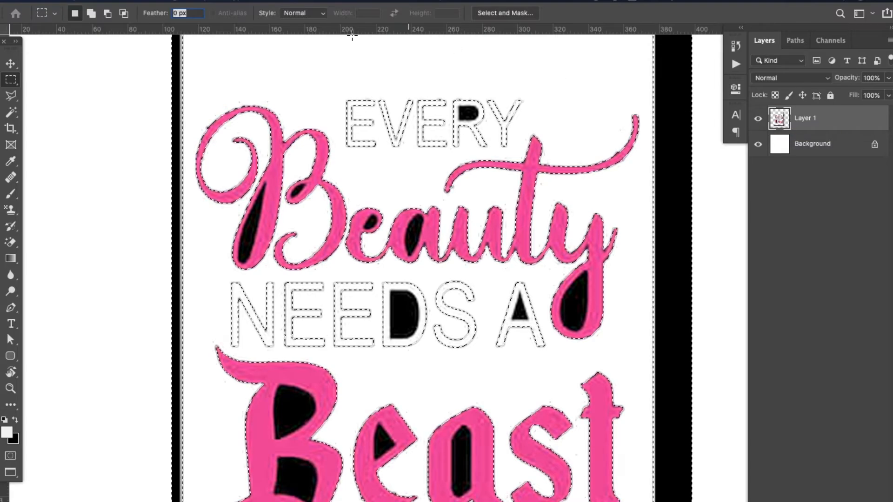
key(super+minus)
key(super+minus)
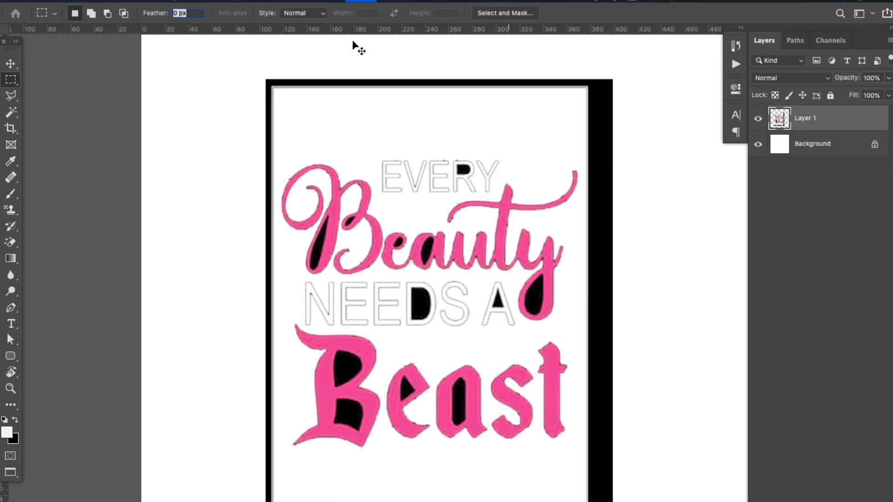
key(super+plus)
key(super+plus)
key(super+plus)
key(super+plus)
key(super+plus)
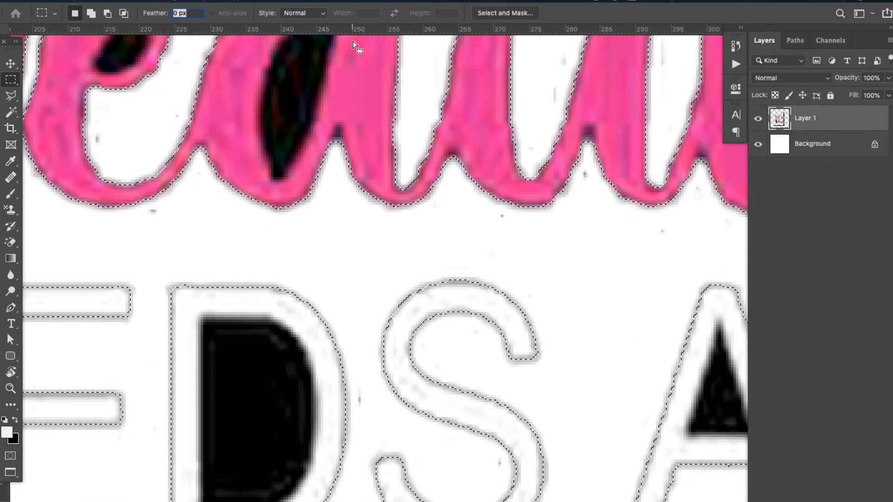
- Undo a trial deletion of the lettering, clear the faint fringe outside Layer 1's loaded selection, deselect, and inspect the letter edges
key(v)
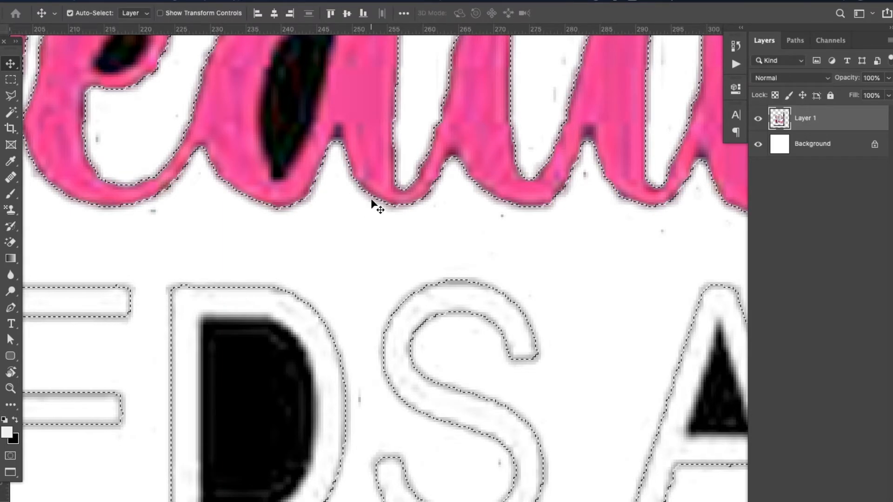
key(Delete)
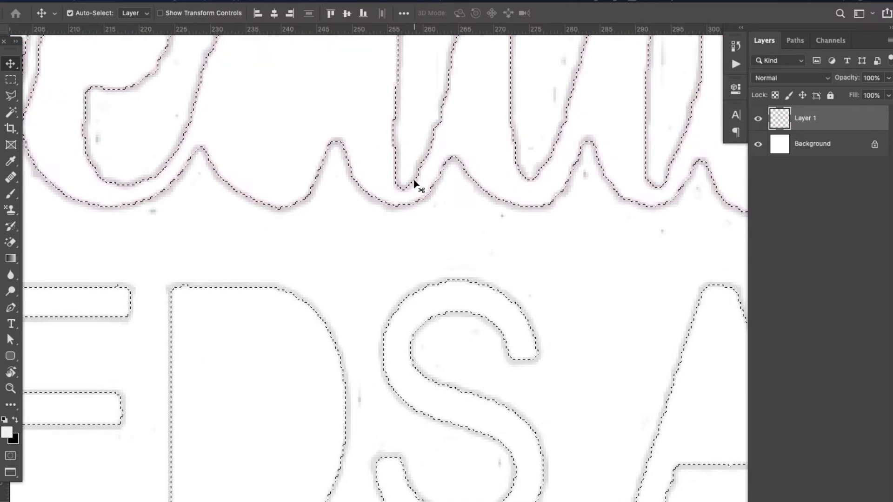
key(super+z)
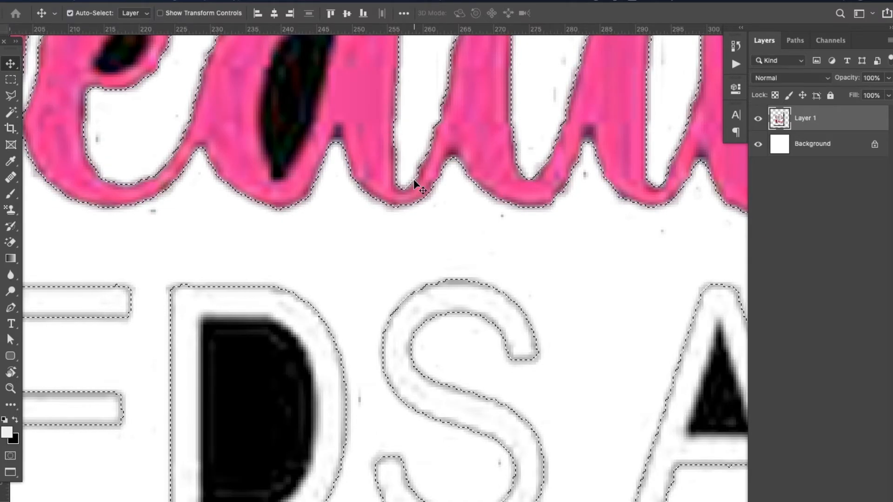
key(Delete)
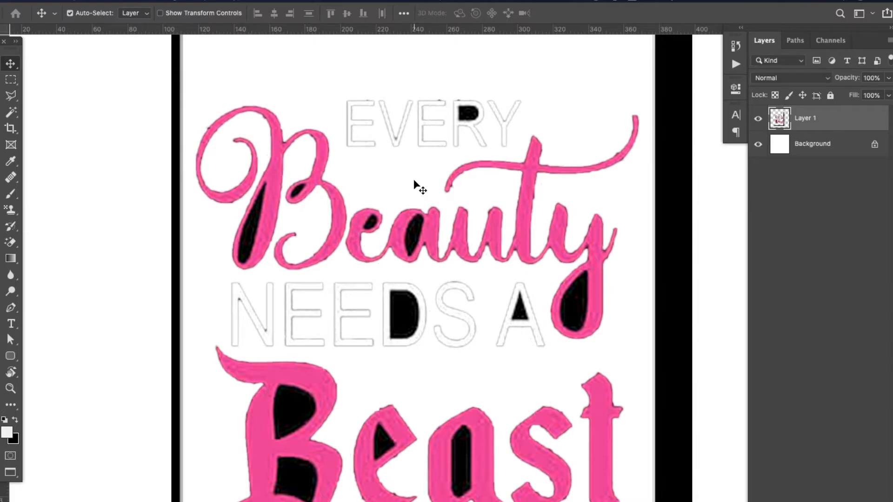
scroll(414, 180, up, 4)
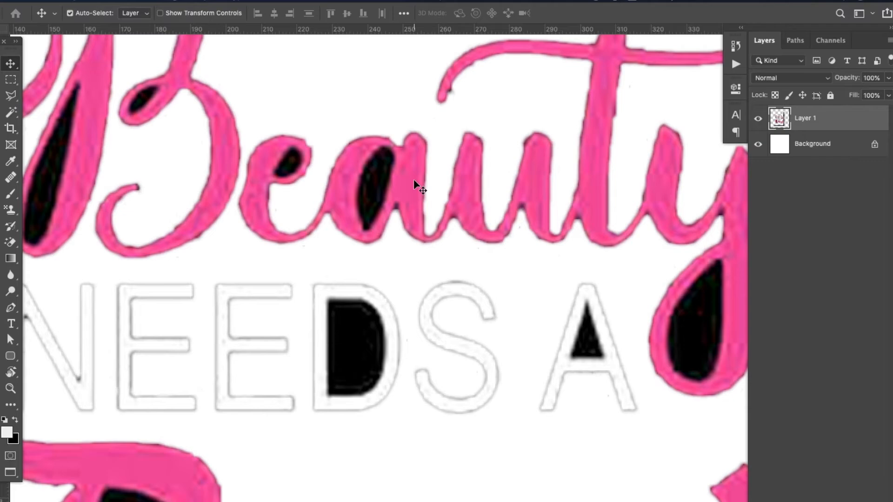
scroll(414, 180, down, 4)
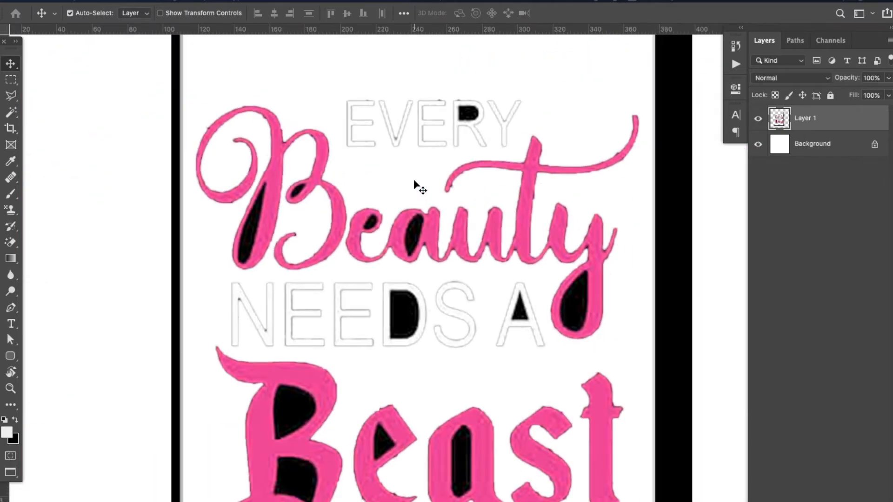
- Try deleting the black area inside the stem of the "B" in "Beauty" with the Magic Wand at tolerance 20, and undo it
click(11, 112)
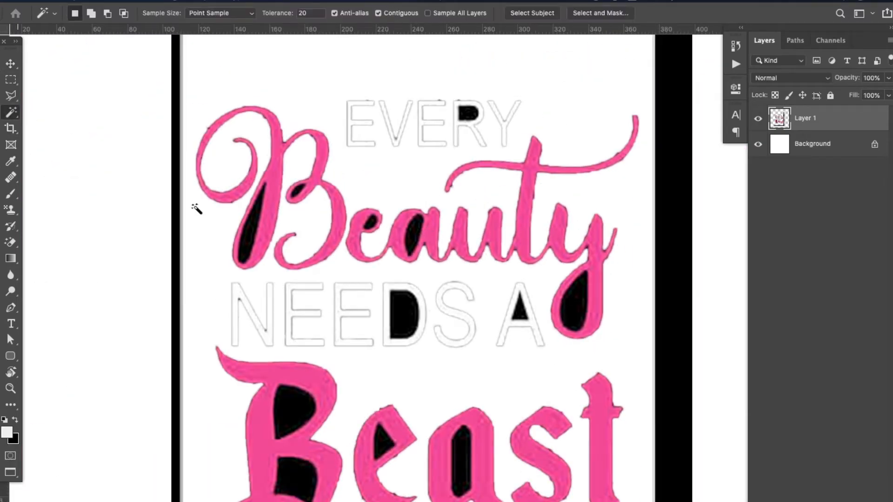
click(244, 241)
key(Delete)
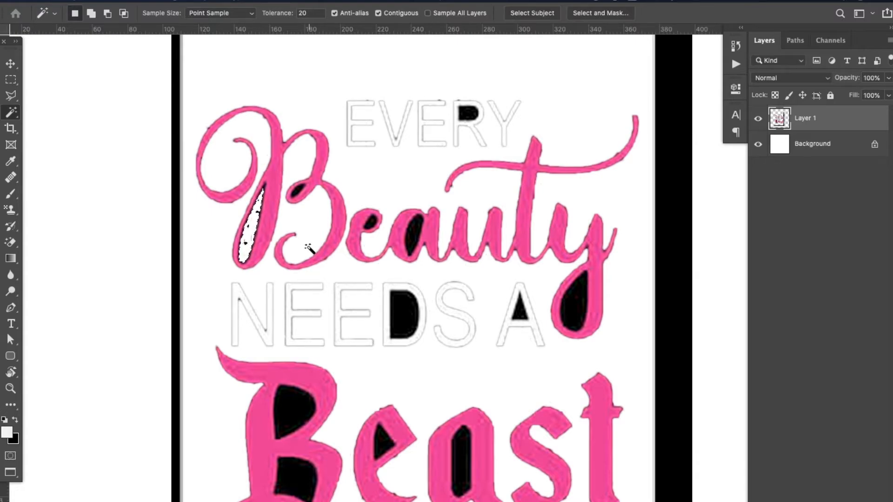
key(ctrl+z)
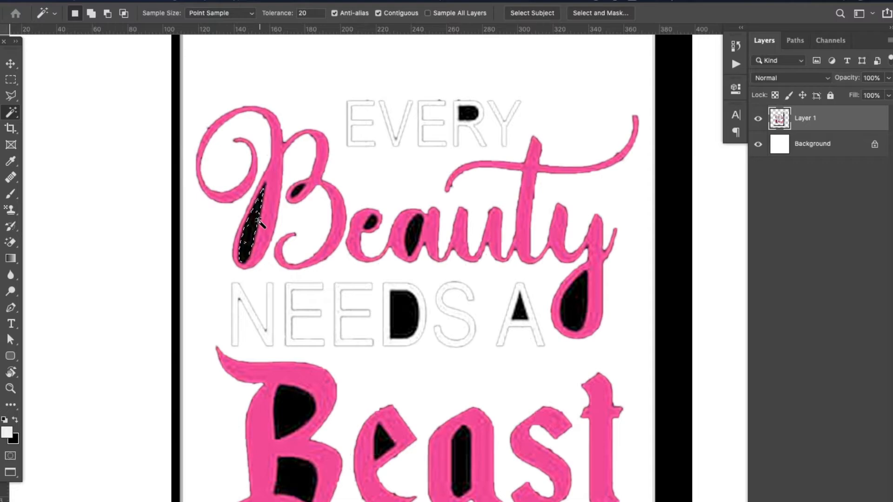
key(super+shift+i)
key(BackSpace)
key(Delete)
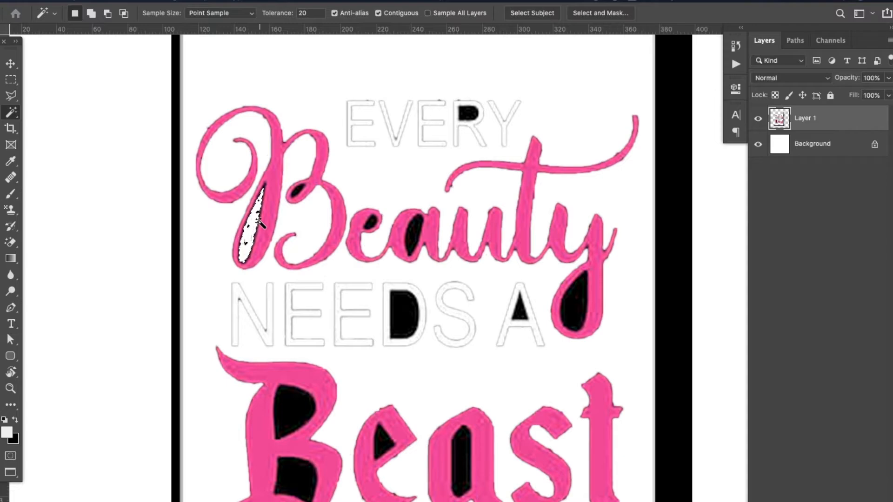
key(super+d)
key(super+z)
key(super+z)
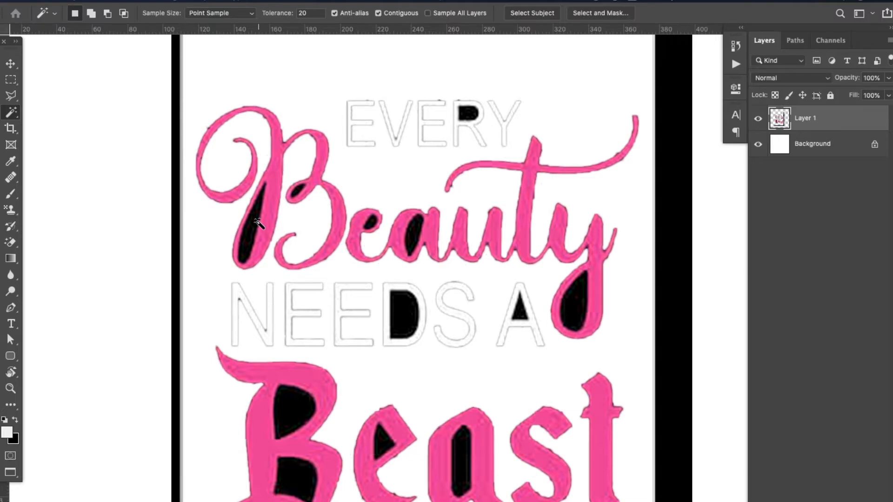
- Load Layer 1's pixels as a selection and inspect its outline around the "Beauty" lettering
key(super+plus)
key(super+plus)
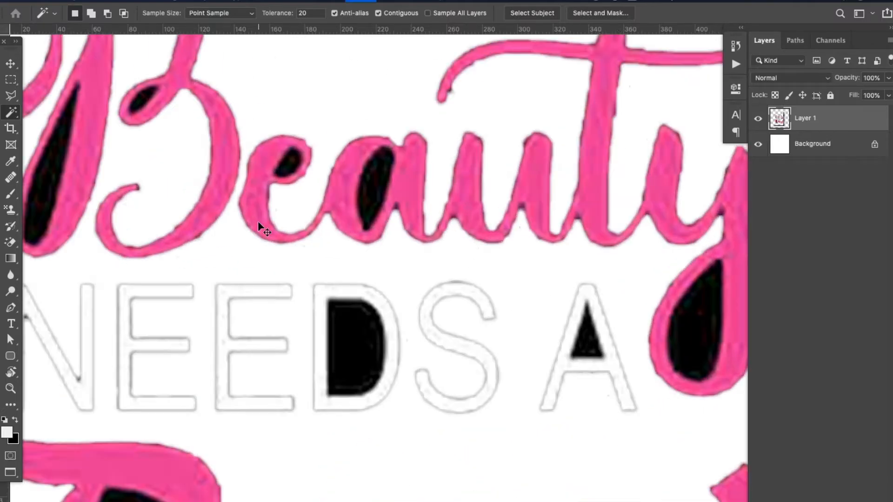
key(super+minus)
key(super+minus)
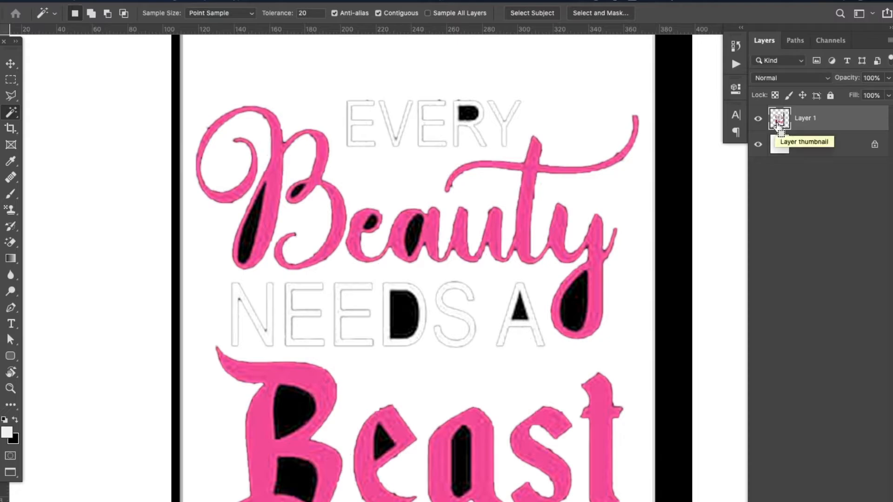
super+click(779, 119)
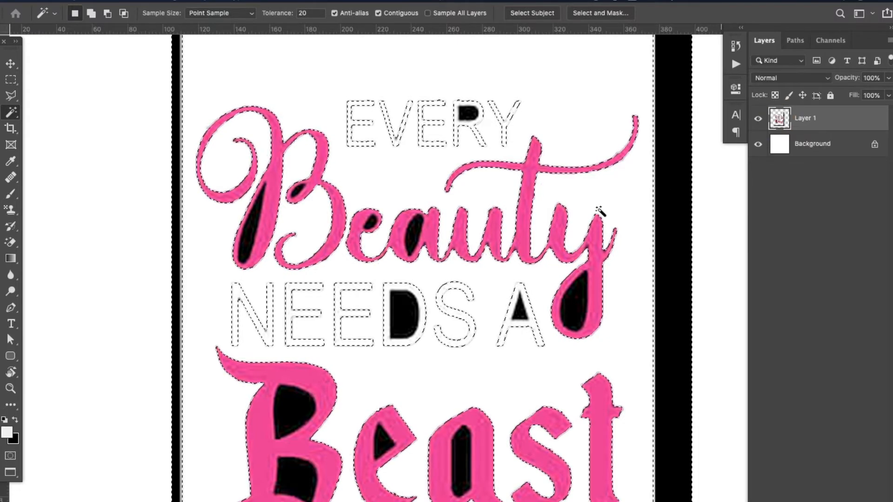
key(super+plus)
key(super+plus)
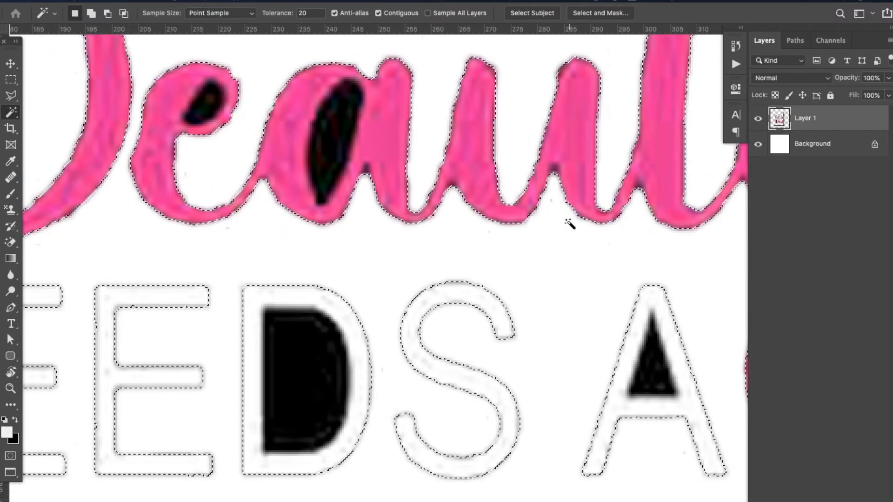
scroll(324, 154, up, 3)
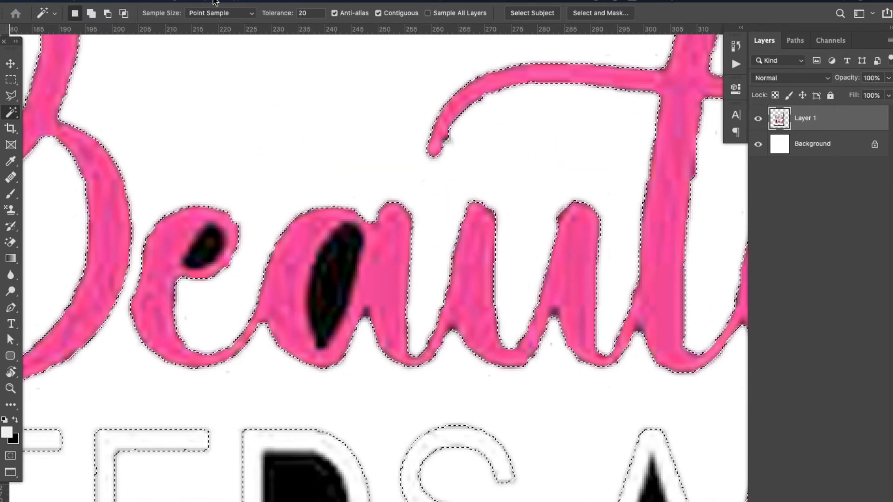
- Try contracting Layer 1's loaded selection by 1 pixel
click(199, 2)
mouse_move(276, 2)
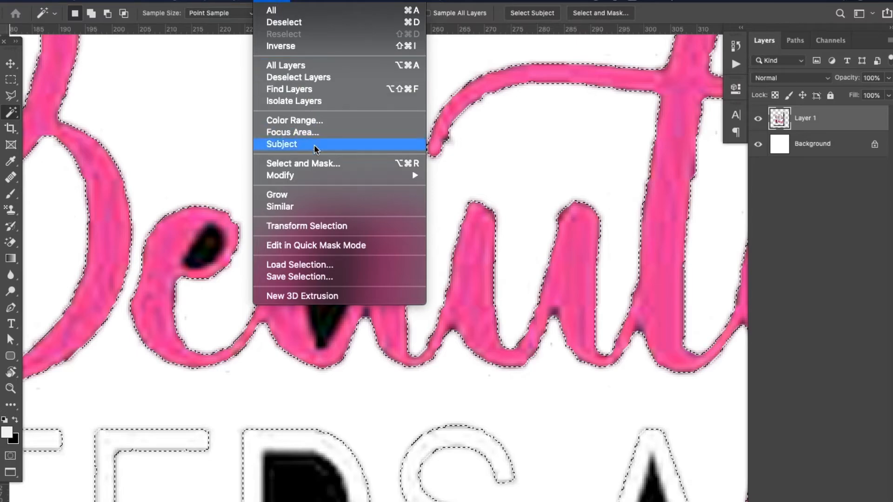
mouse_move(316, 176)
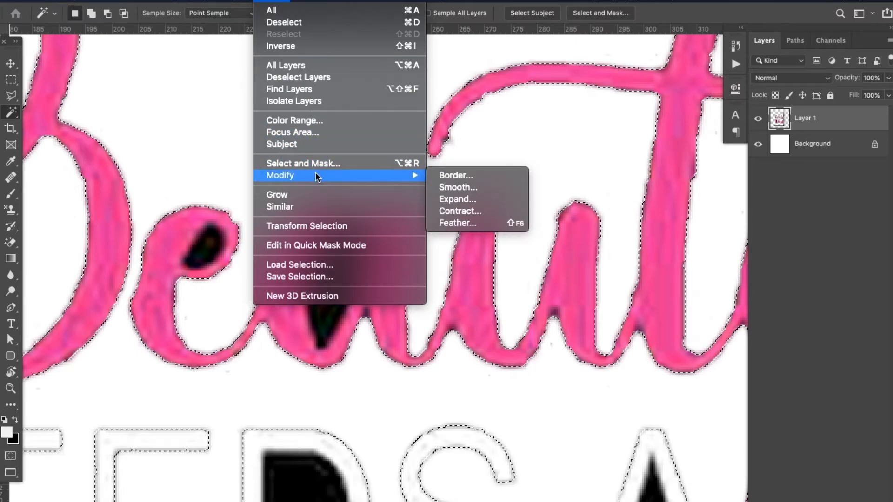
click(451, 210)
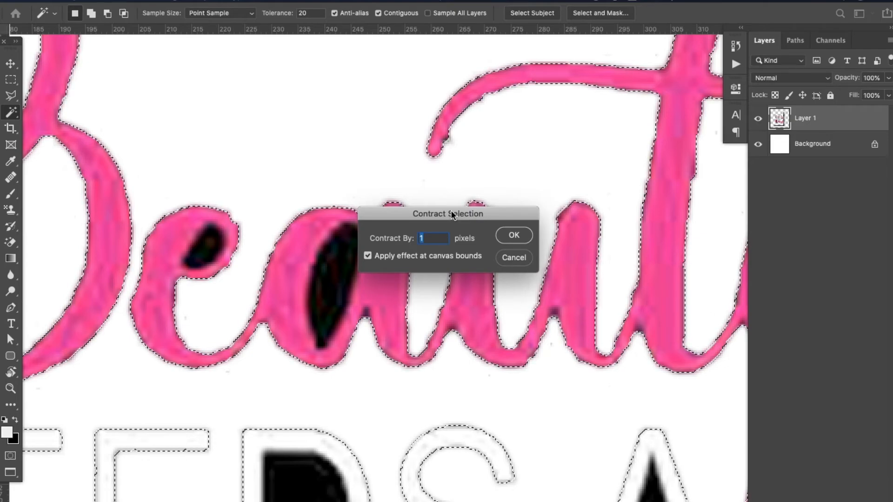
click(500, 237)
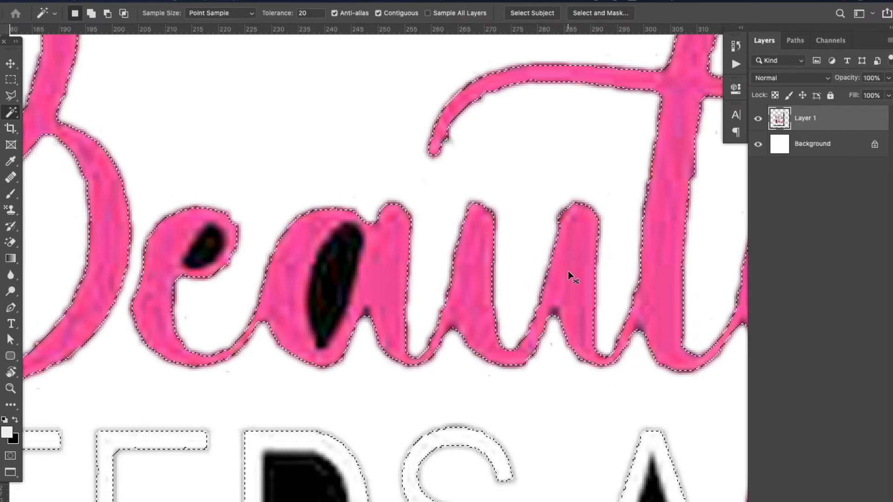
- Apply a fresh 1-pixel Contract to the original outline loaded from Layer 1
click(262, 1)
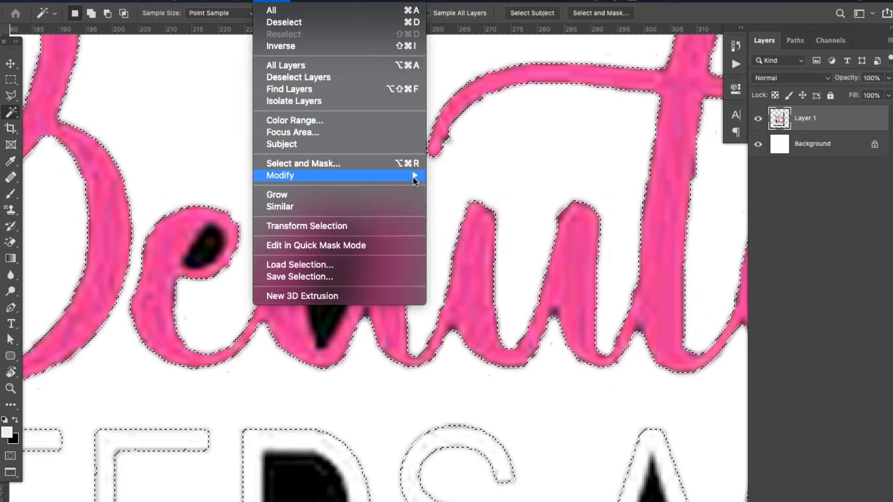
mouse_move(412, 177)
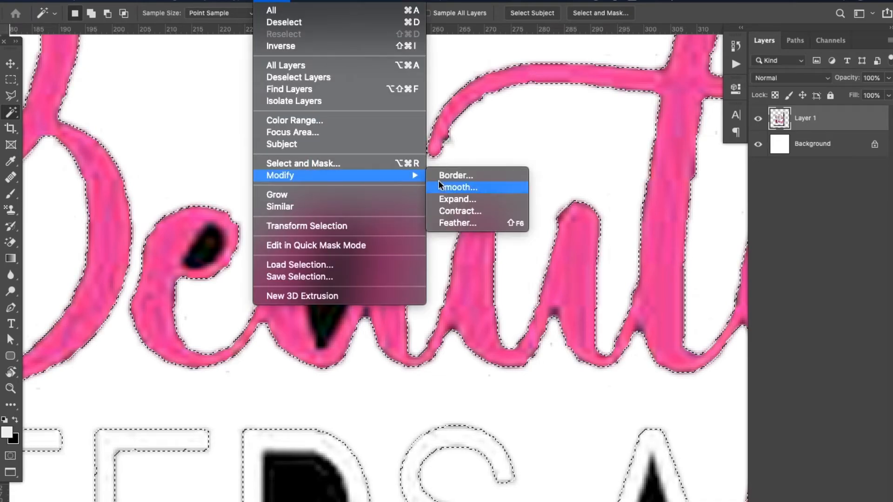
click(442, 212)
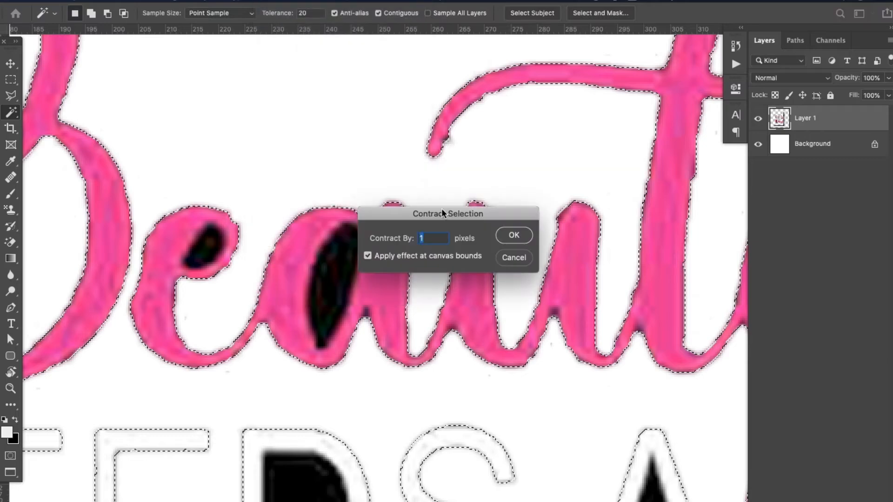
click(513, 236)
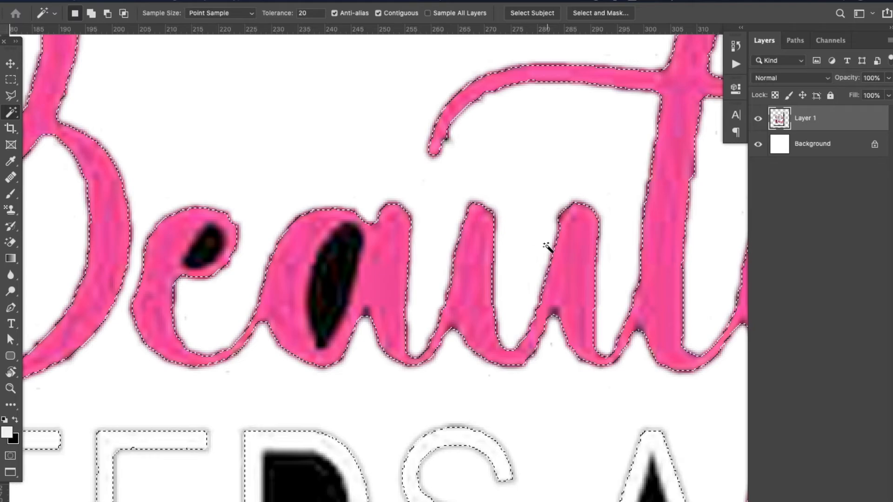
- Refine the contracted selection in Select and Mask with a 1 px radius, clear the dark fringe outside it, and deselect
click(17, 59)
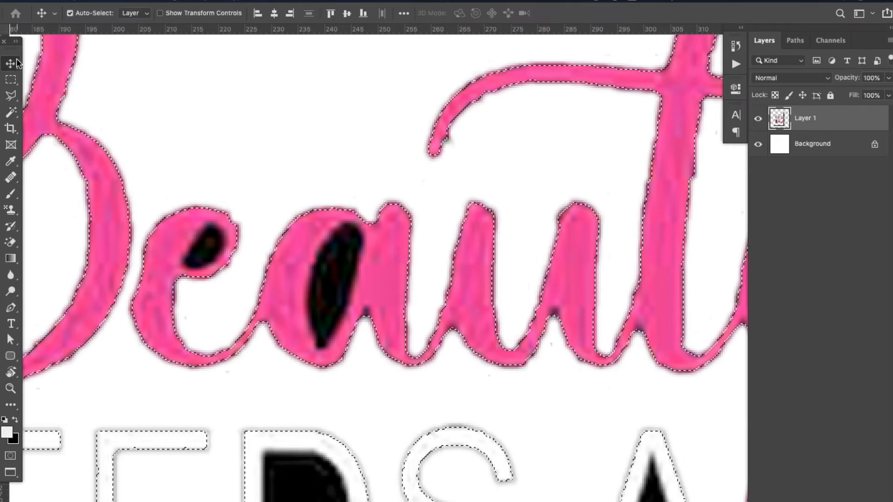
key(super+minus)
key(super+minus)
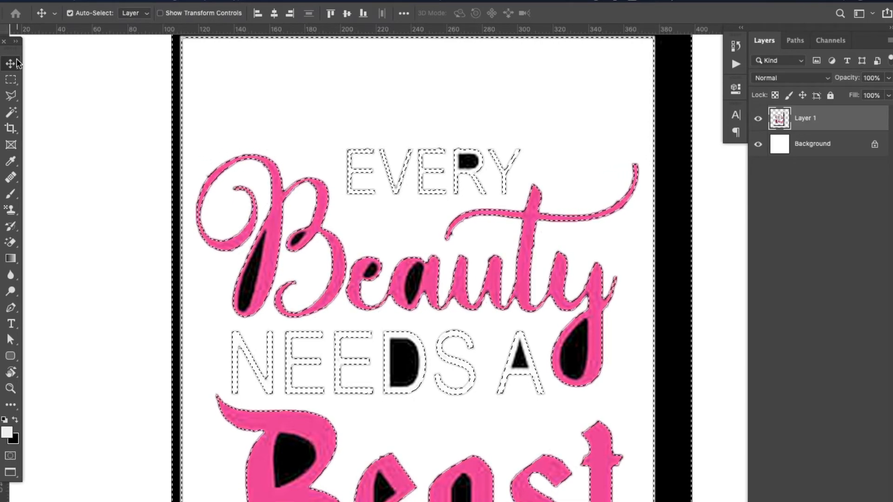
click(4, 79)
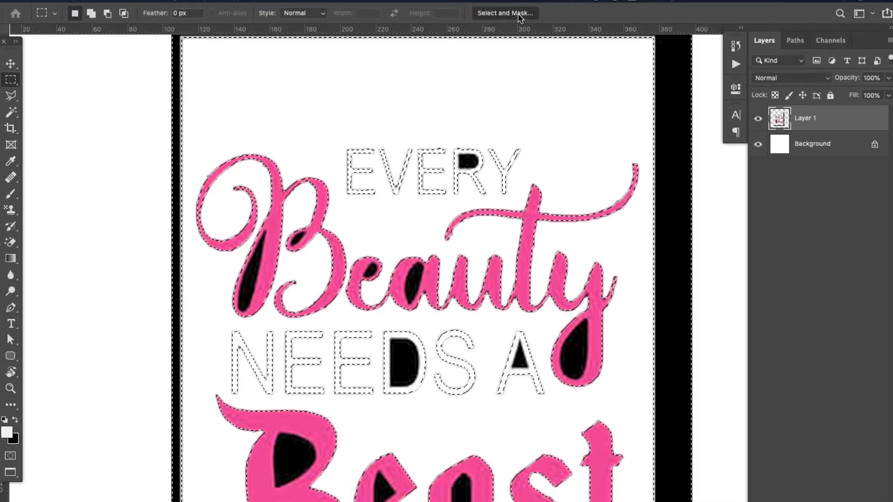
click(505, 13)
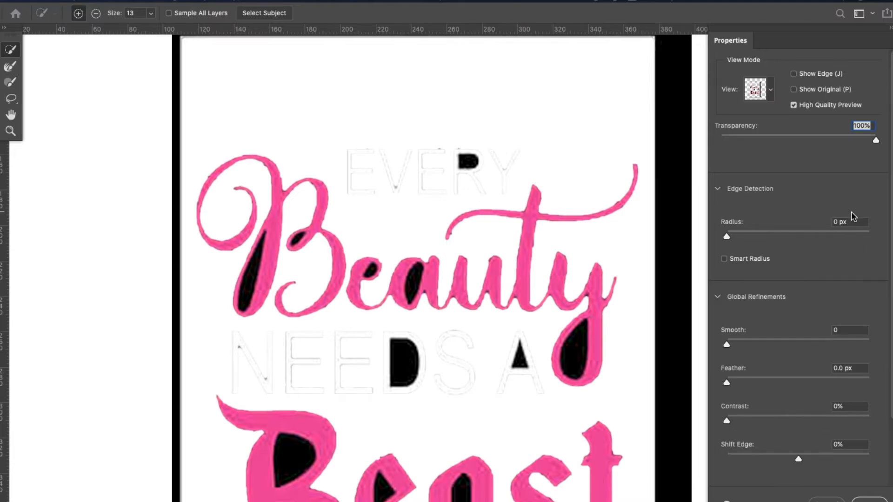
click(841, 222)
text(1)
key(Tab)
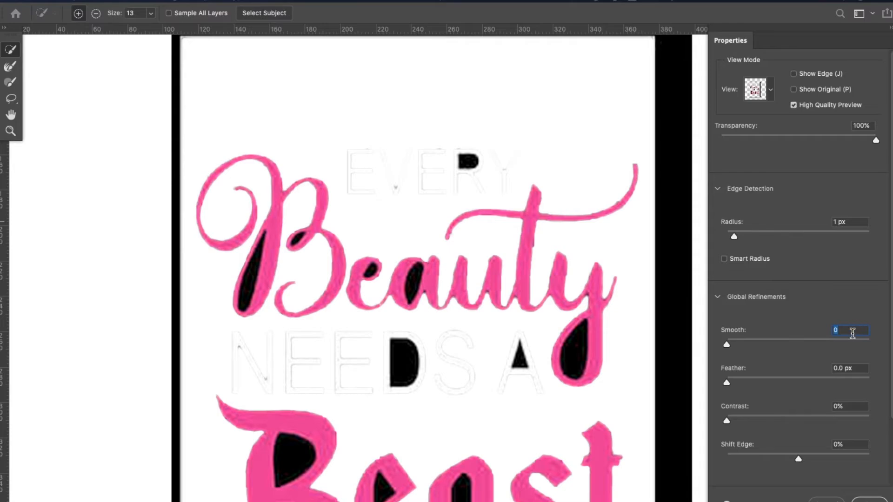
key(Tab)
click(868, 501)
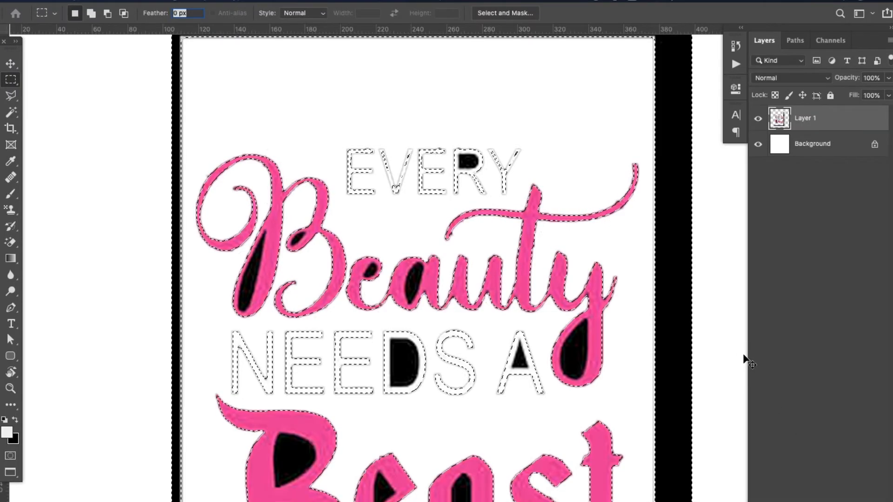
click(743, 355)
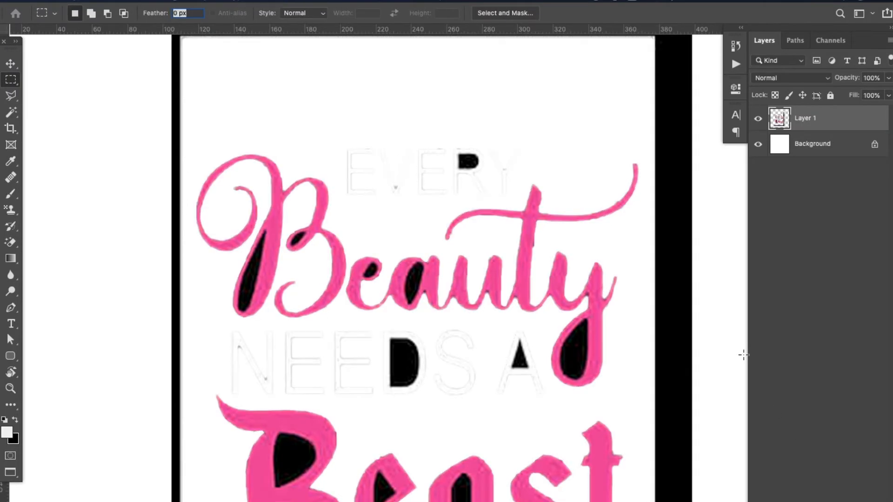
key(super+minus)
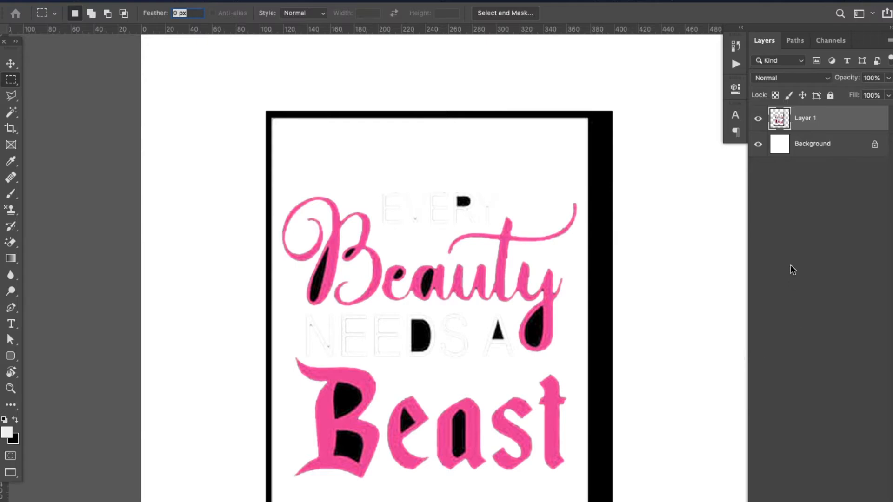
- Load Layer 1's pixels as a selection to check the cleaned lettering outline, and deselect
super+click(791, 112)
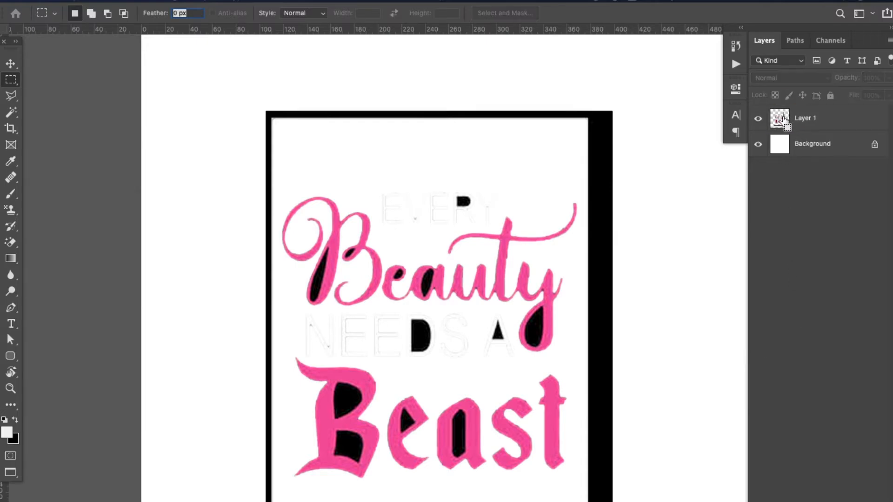
double_click(781, 124)
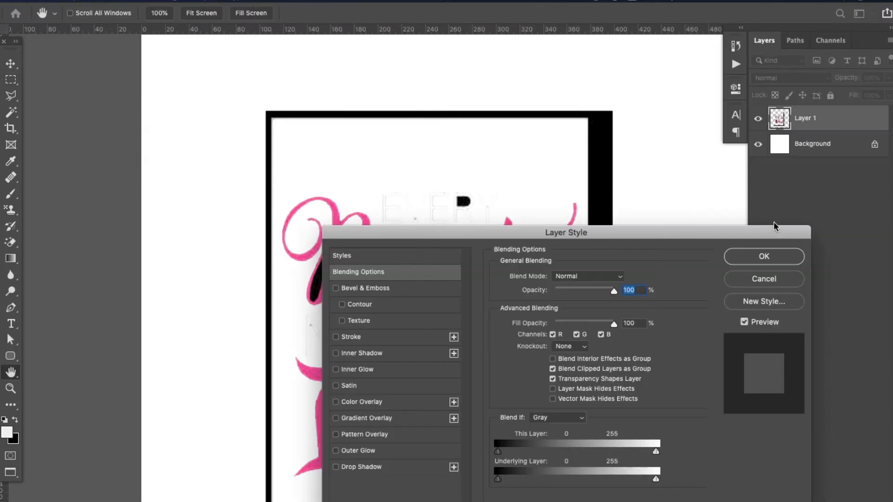
key(Escape)
super+click(783, 123)
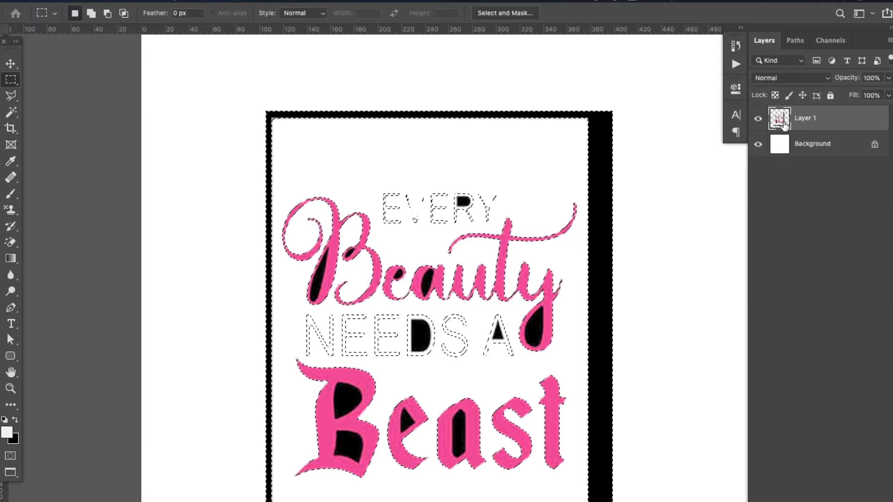
key(super+d)
key(v)
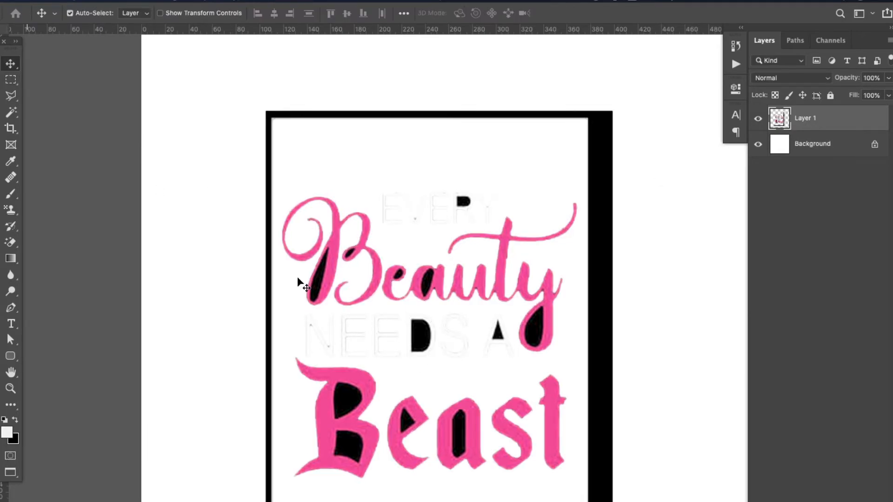
- Return to the floating document windows, move Untitled-2 clear of design 283, and delete Layer 1 from Untitled-2
key(super+minus)
key(super+minus)
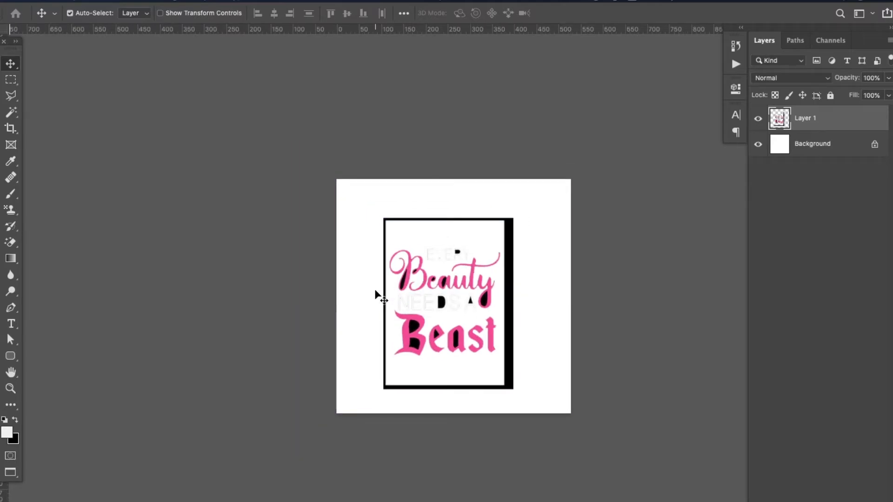
key(Tab)
key(f)
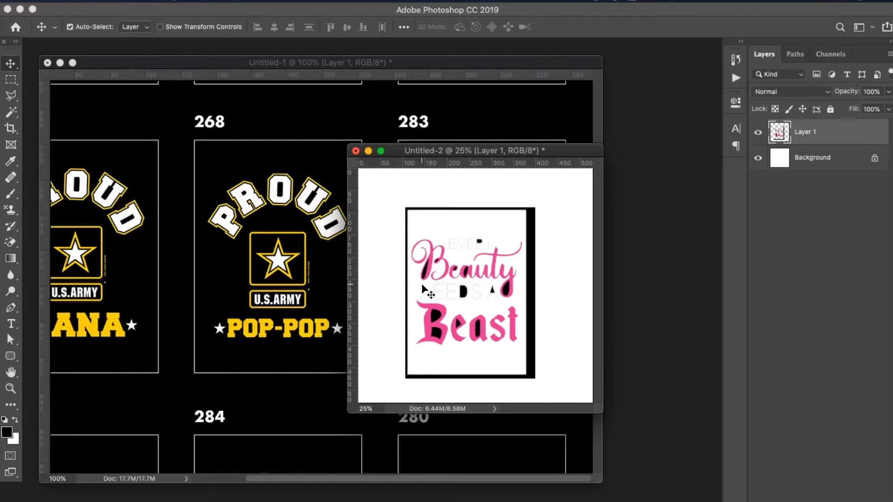
drag(413, 155, 493, 251)
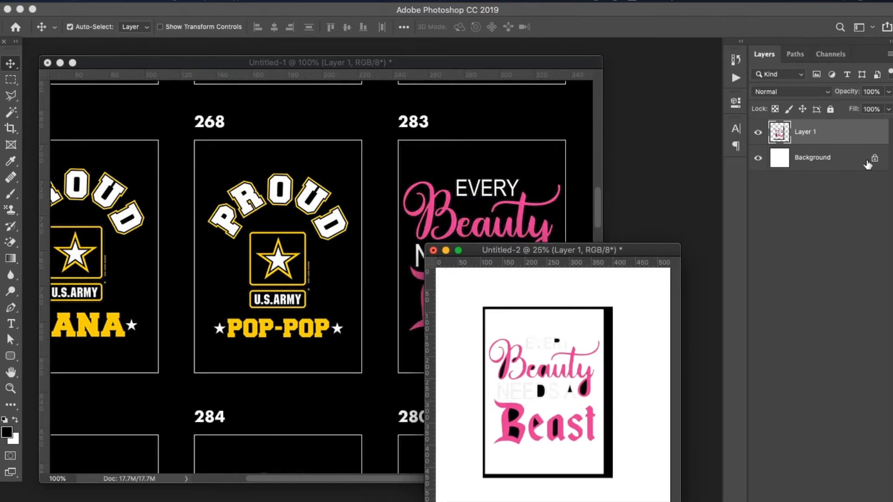
key(Delete)
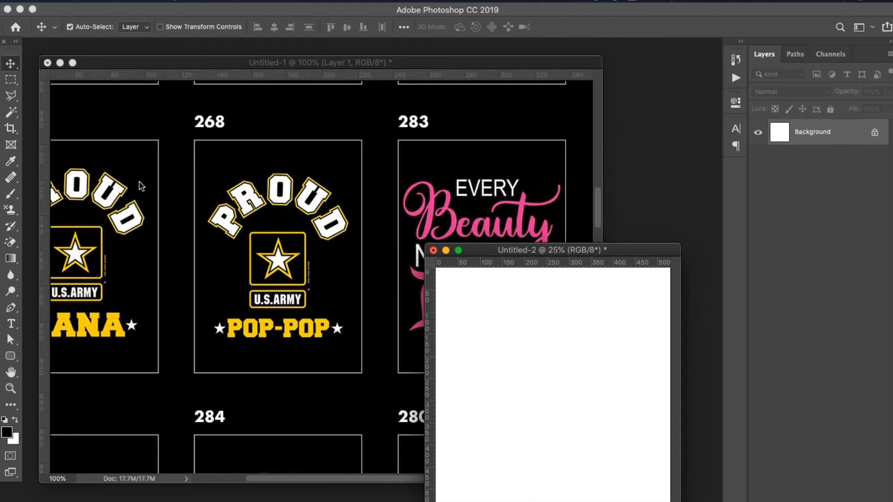
- Activate the Untitled-1 design sheet and shift its Layer 1 to bring the "USA LIBERTY & FREEDOM" design into view
click(417, 236)
scroll(420, 238, down, 5)
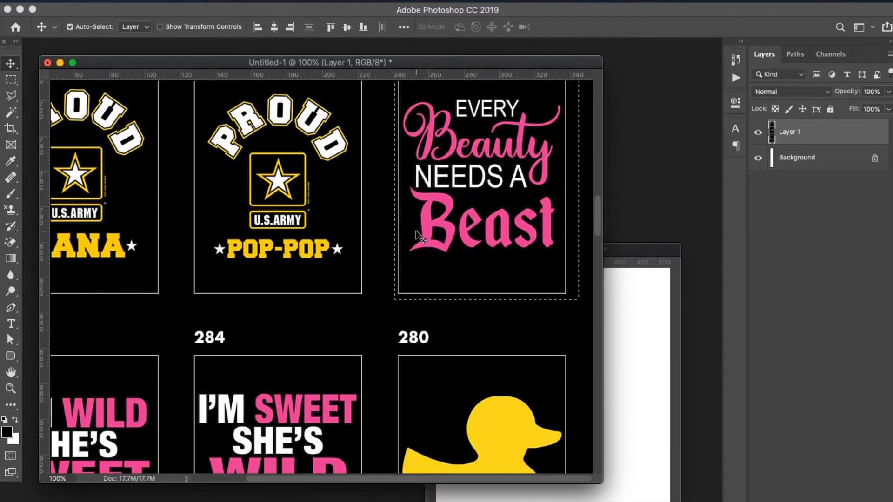
scroll(421, 238, down, 10)
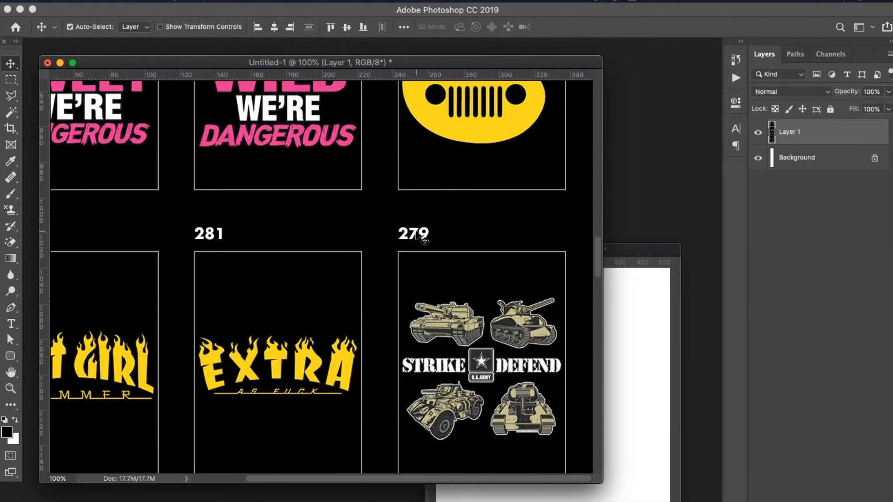
scroll(421, 238, down, 15)
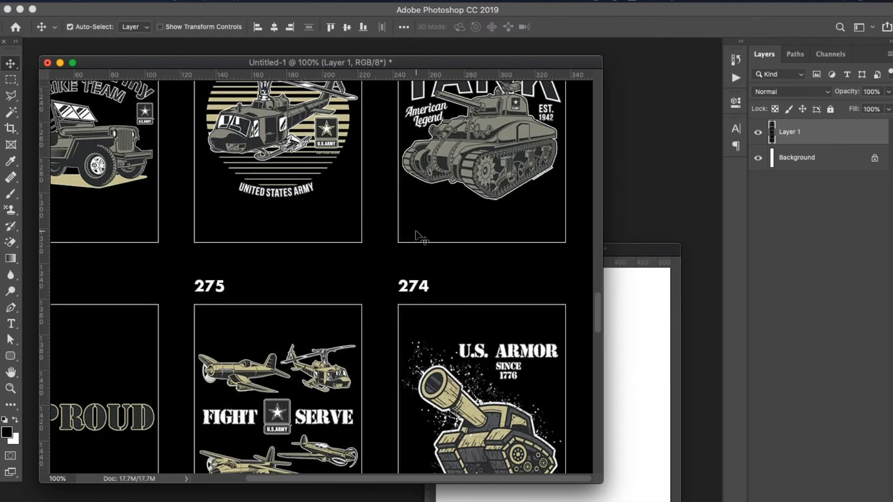
scroll(418, 236, down, 8)
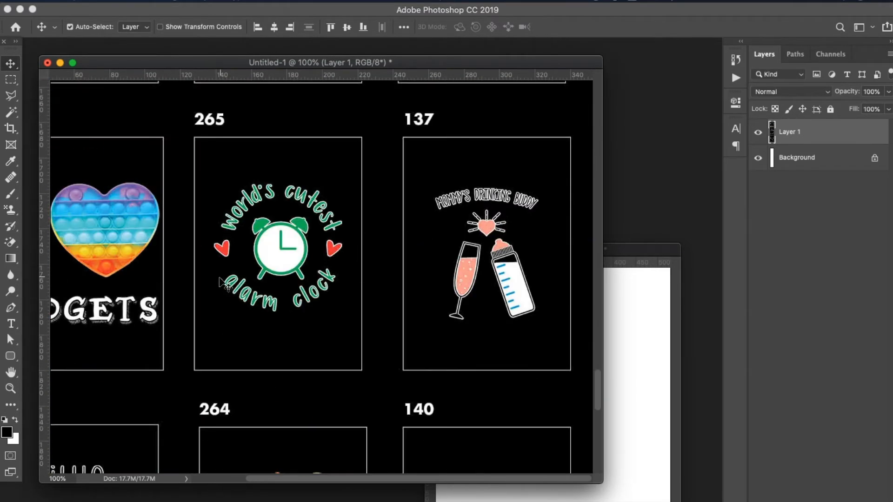
drag(215, 281, 325, 115)
drag(296, 199, 172, 46)
drag(328, 302, 329, 245)
- Select design 259, "USA LIBERTY & FREEDOM", including its thin white frame, with a rectangular marquee
click(10, 79)
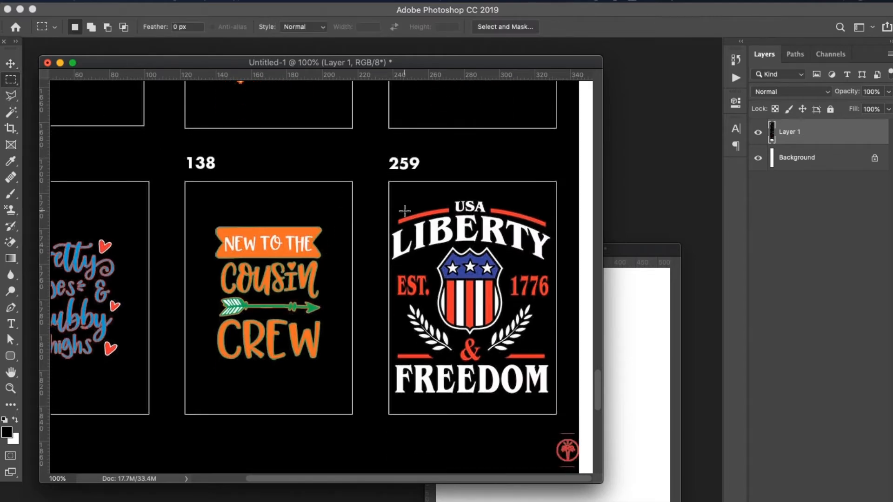
drag(393, 189, 449, 322)
drag(384, 176, 560, 417)
scroll(335, 318, up, 10)
scroll(335, 319, down, 10)
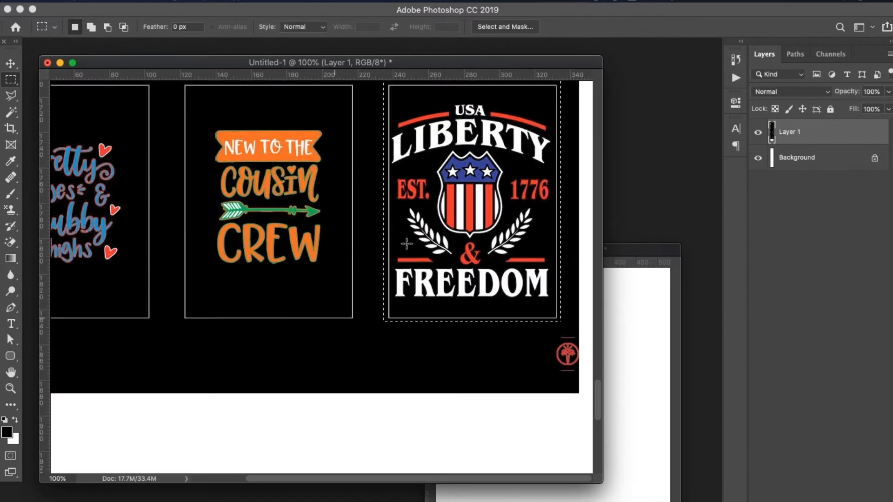
- Paste the copied "USA LIBERTY & FREEDOM" design into the Untitled-2 document
click(637, 251)
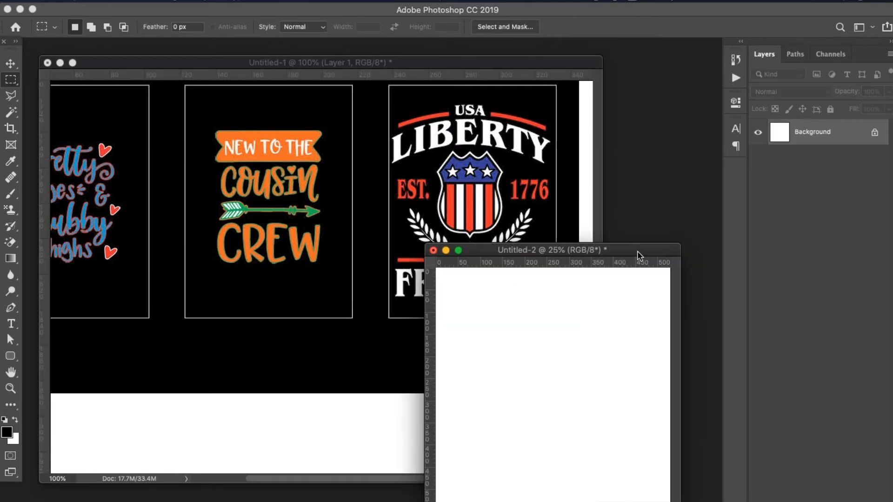
key(super+v)
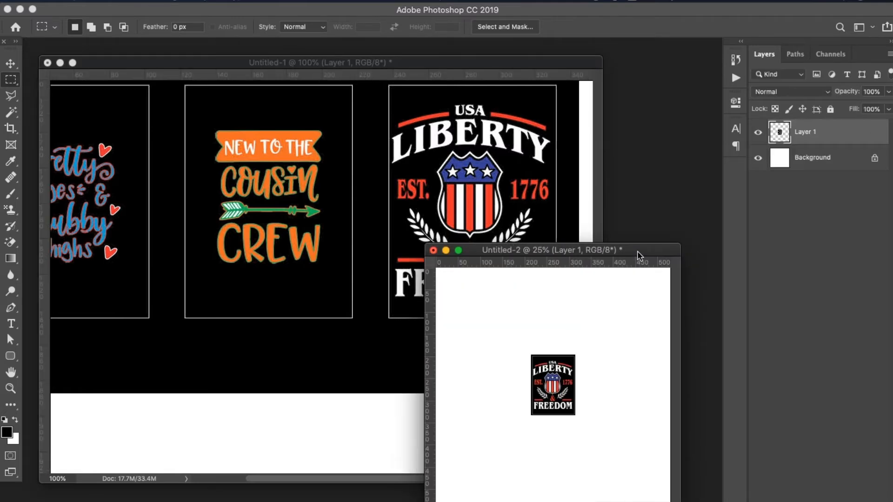
key(super+0)
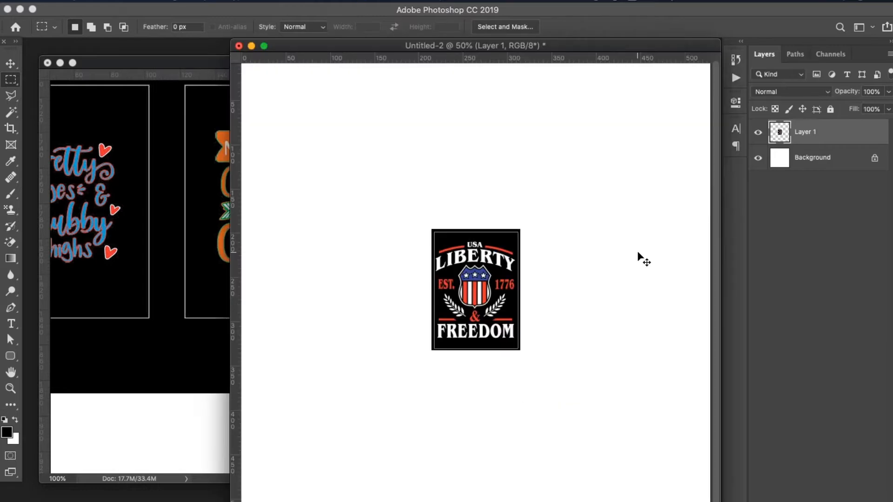
key(super+1)
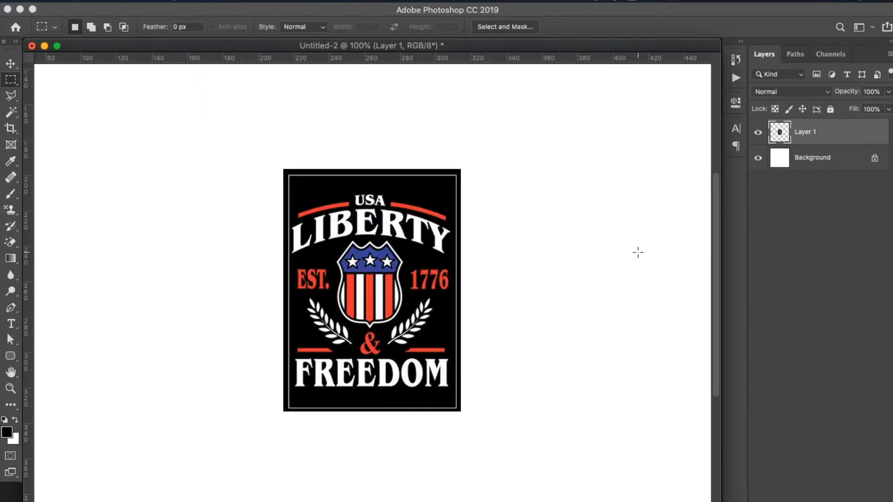
- Erase the connected black background inside the design's white frame with the Magic Eraser at tolerance 20
click(11, 112)
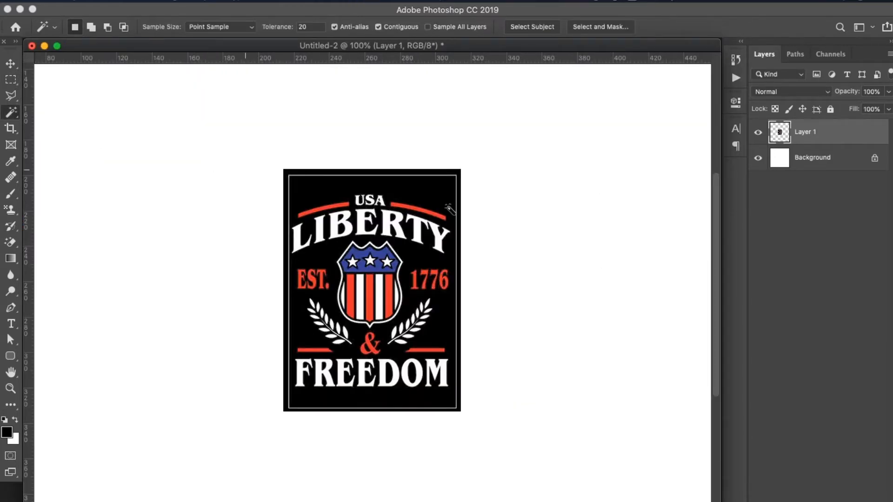
key(e)
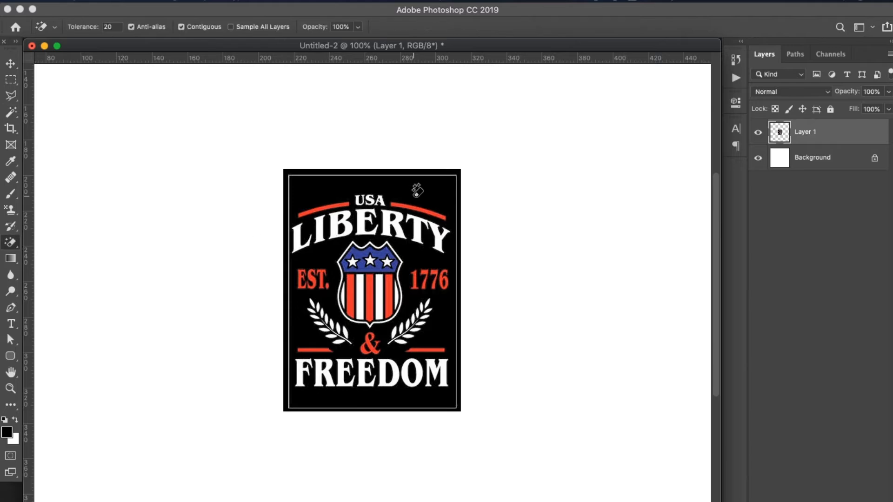
click(415, 197)
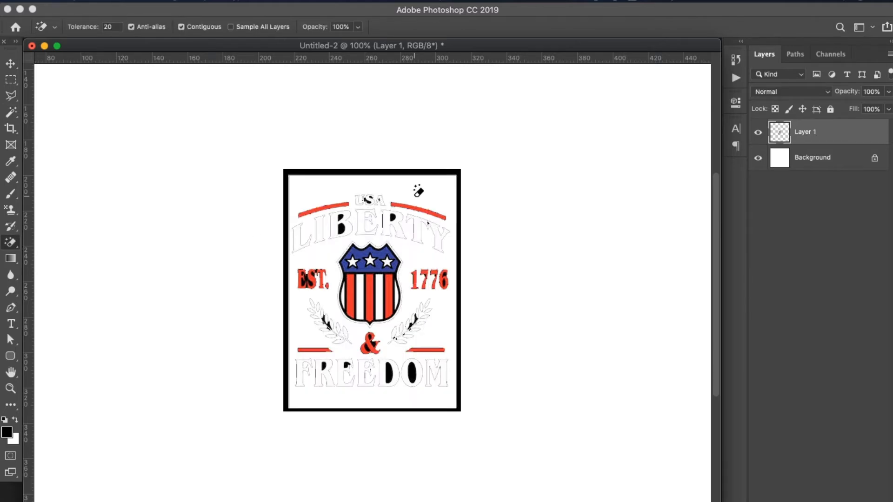
- Add a new layer above Layer 1 and fill it with black
key(super+shift+alt+n)
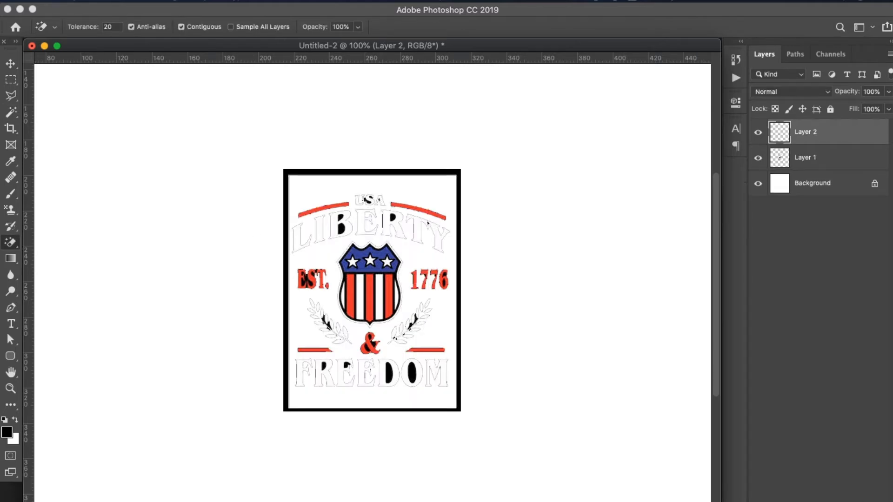
key(super+BackSpace)
key(x)
key(super+BackSpace)
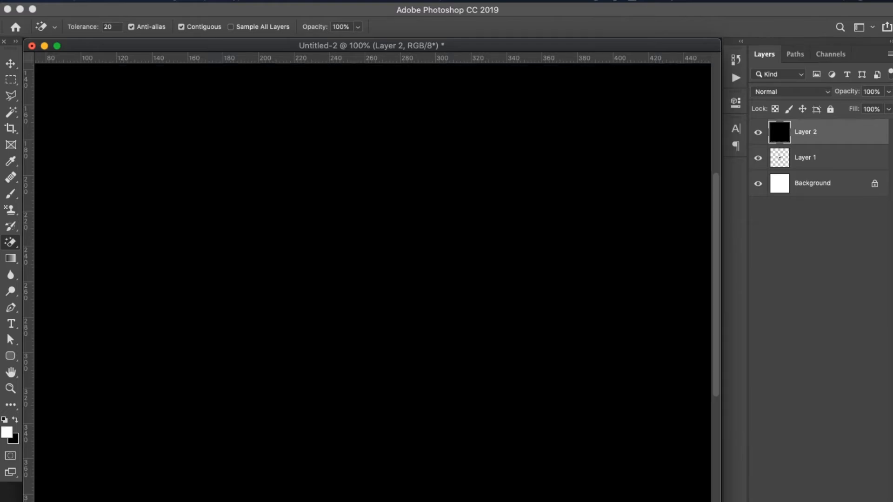
- Fill Layer 2 with yellow, #cae10b, and move it below Layer 1 as a contrasting backdrop
click(17, 440)
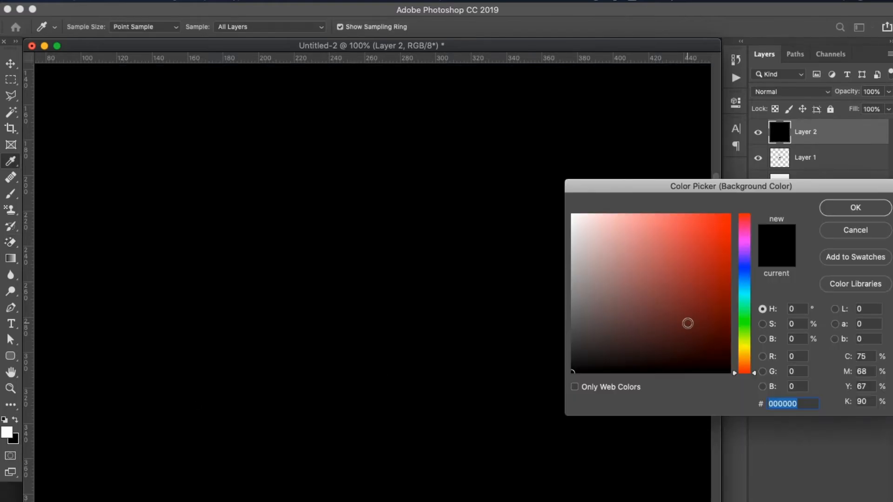
click(688, 325)
click(744, 343)
drag(727, 299, 723, 232)
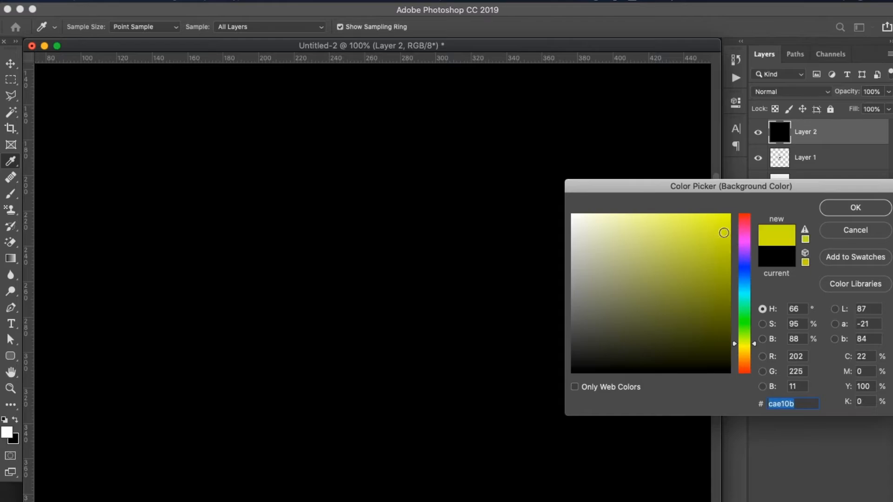
click(836, 212)
key(e)
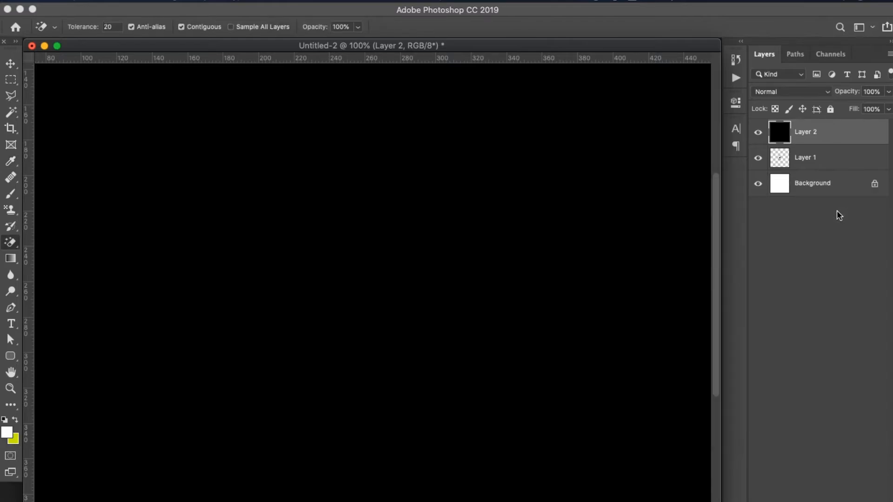
key(super+BackSpace)
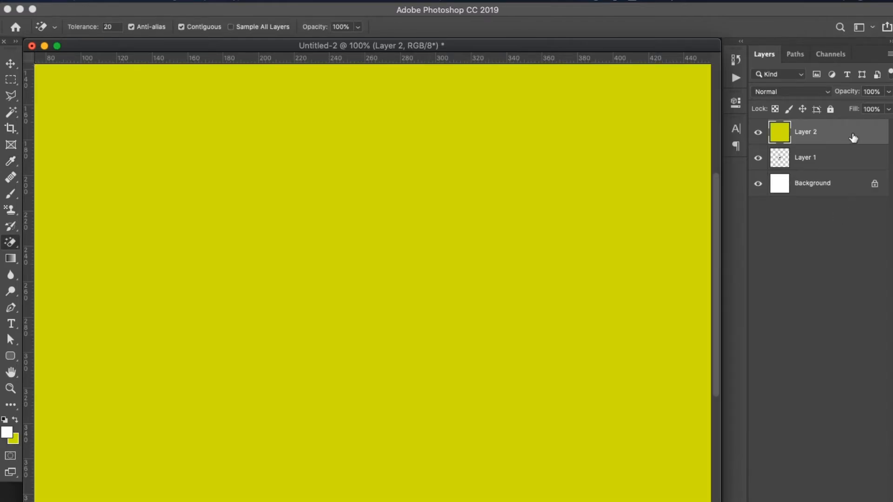
key(super+bracketleft)
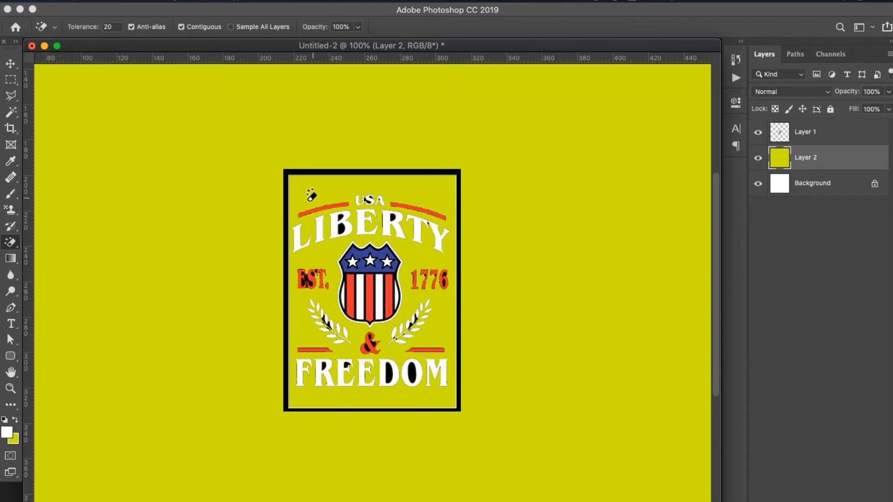
click(326, 368)
key(super+z)
key(super+plus)
key(super+plus)
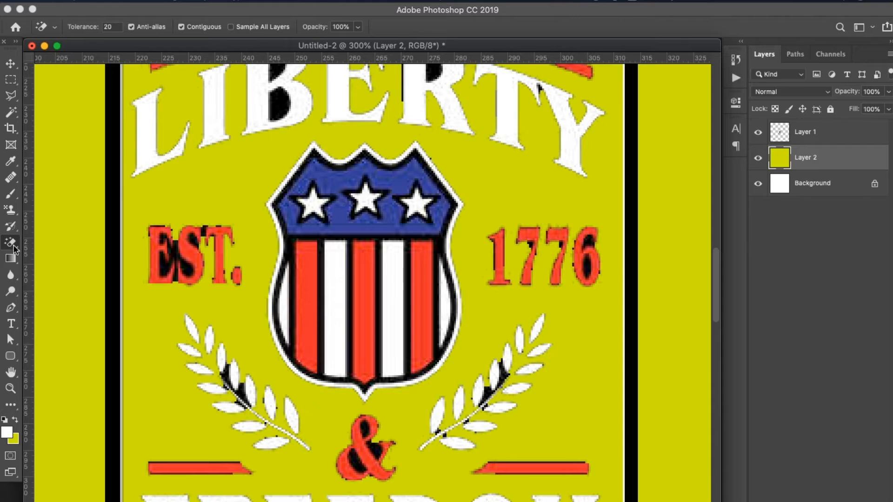
click(227, 372)
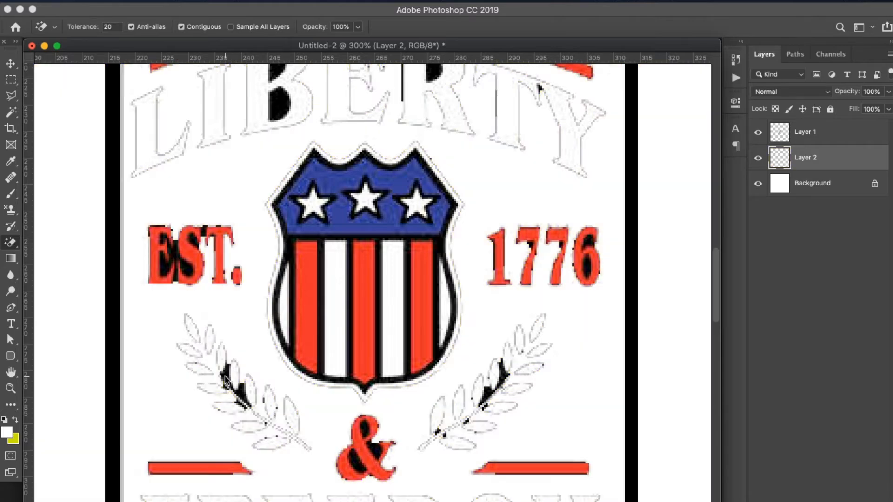
key(super+z)
click(227, 374)
key(super+z)
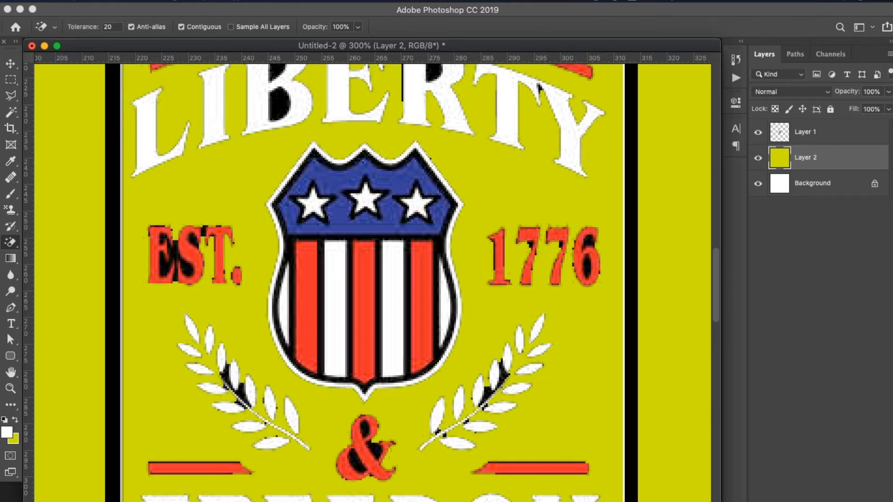
- Activate Layer 1 and erase the black inside the D, O, first E and R of "FREEDOM" with the Magic Eraser
click(861, 139)
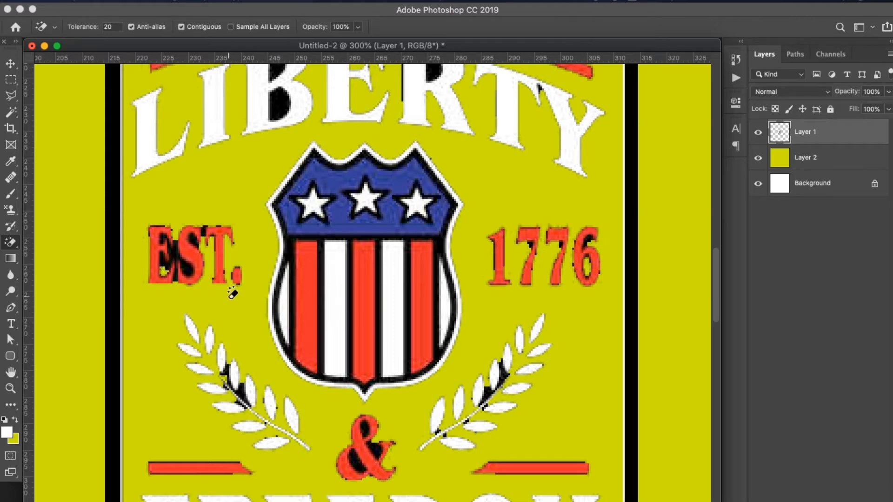
scroll(233, 293, down, 5)
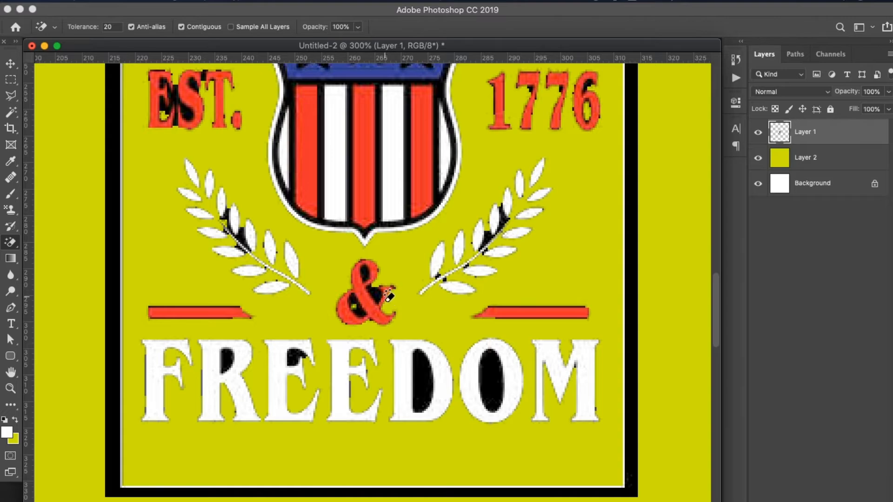
click(415, 387)
click(490, 374)
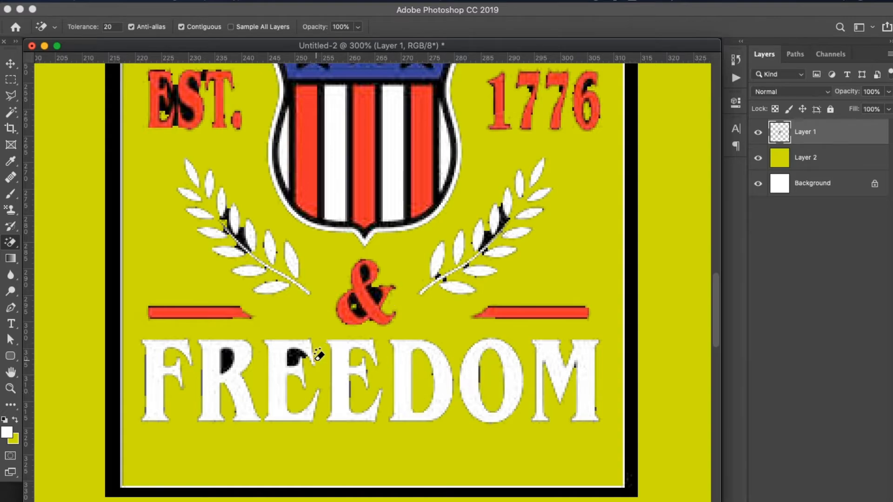
click(297, 355)
click(227, 359)
- Examine the whole design against the yellow backdrop at several magnifications for leftover black areas
key(super+minus)
key(super+minus)
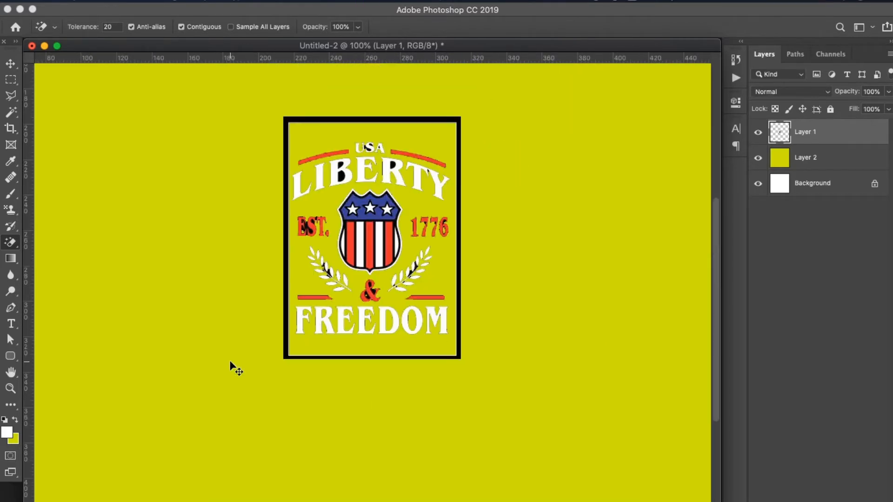
key(super+plus)
key(super+minus)
scroll(372, 320, up, 1)
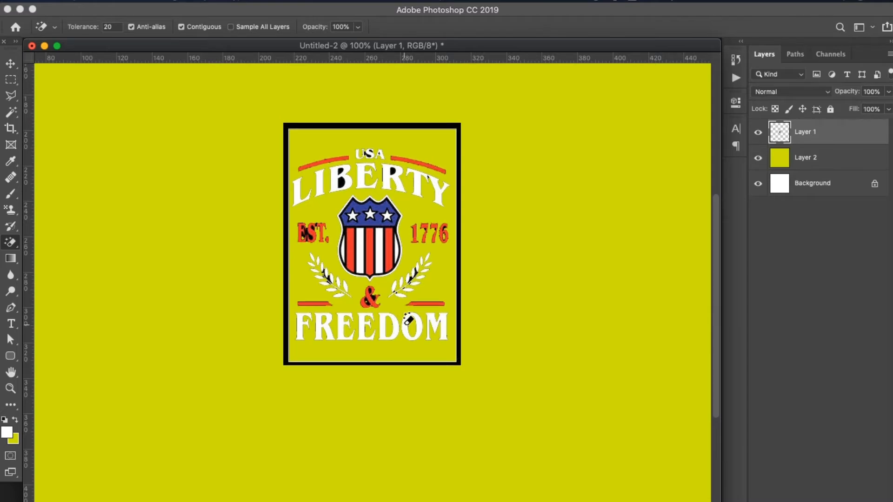
scroll(404, 325, up, 1)
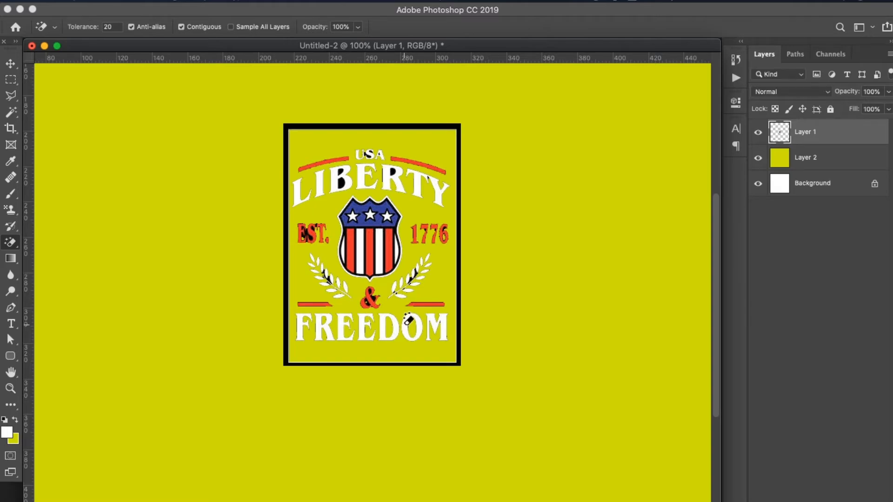
key(super+plus)
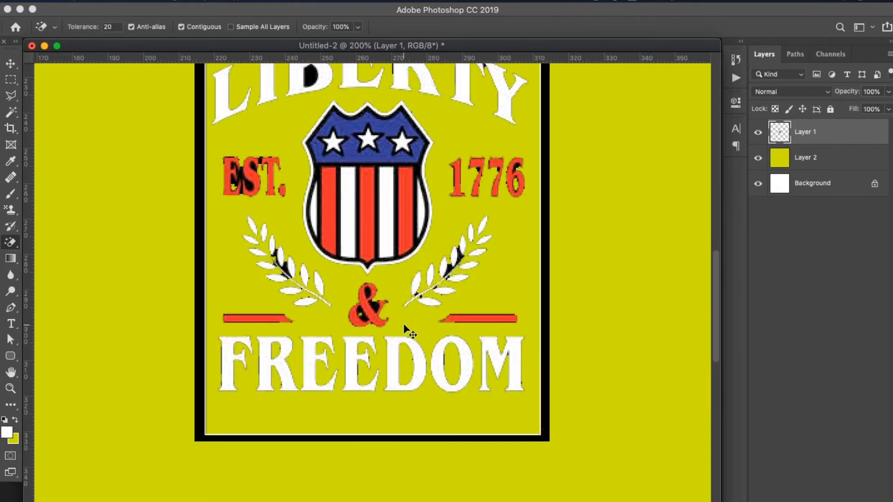
key(super+minus)
key(super+minus)
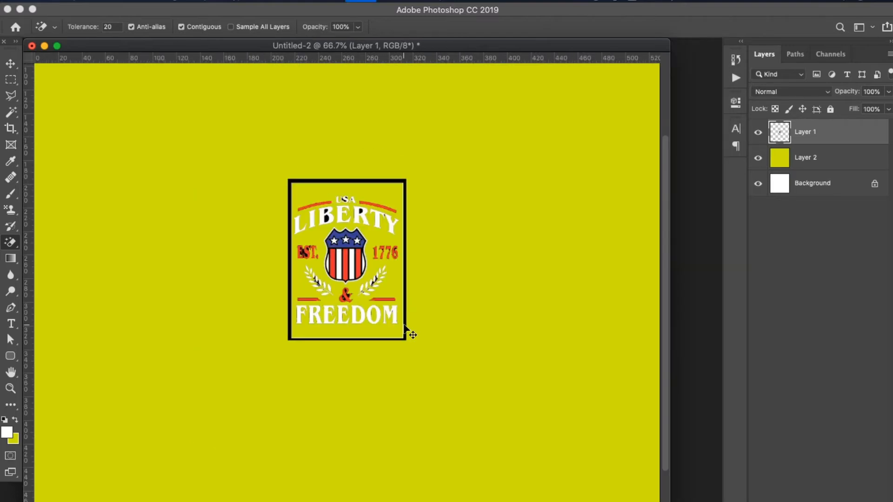
key(super+plus)
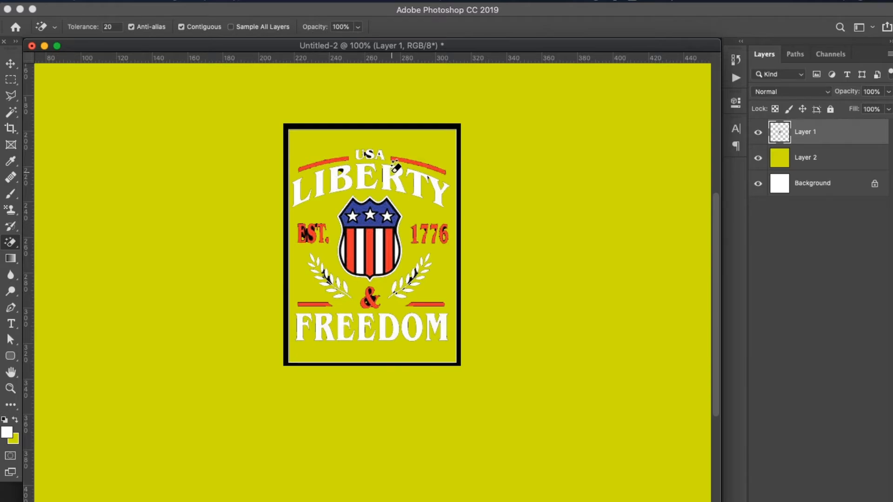
- Erase black remnants between the leaves of both laurel branches and inside the ampersand on Layer 1
key(super+plus)
key(super+plus)
key(super+plus)
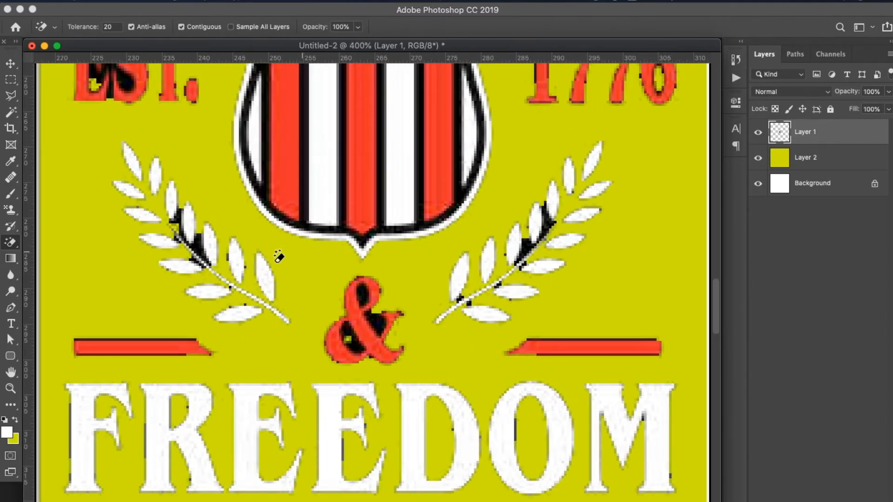
click(198, 247)
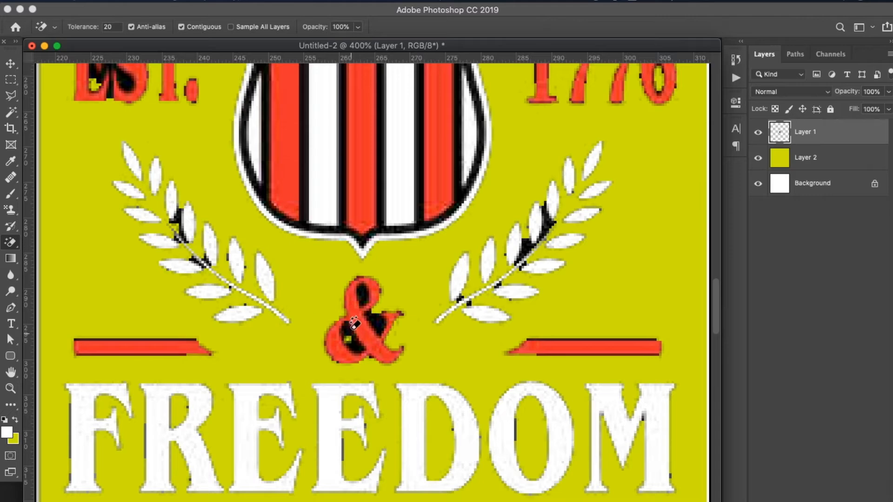
click(350, 340)
click(385, 321)
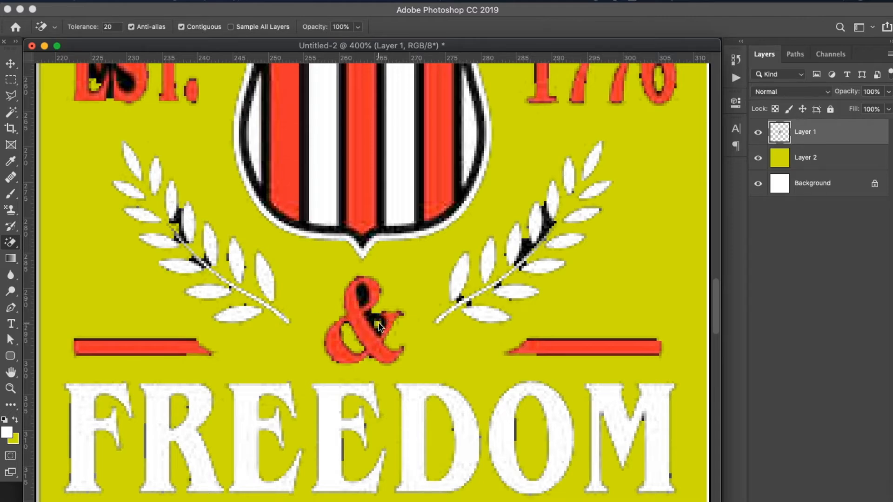
click(366, 296)
click(520, 246)
click(548, 225)
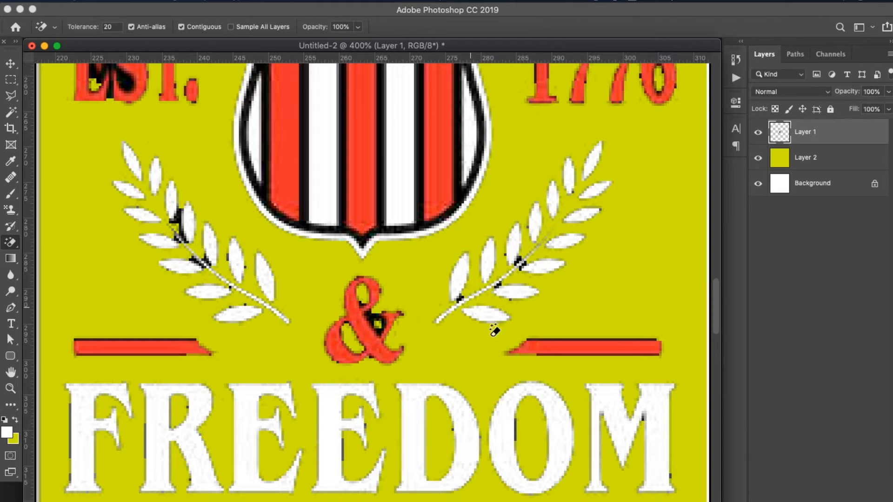
- Erase the black edges above and below both red bars beside the ampersand
click(558, 337)
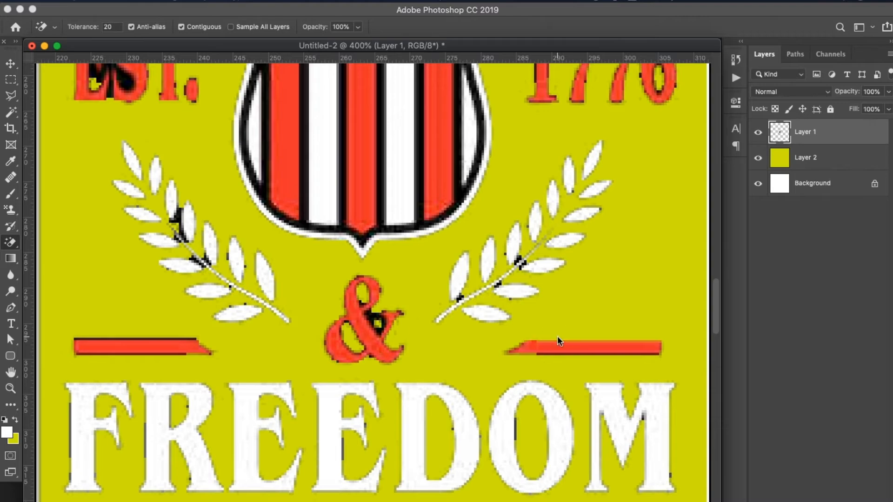
click(560, 352)
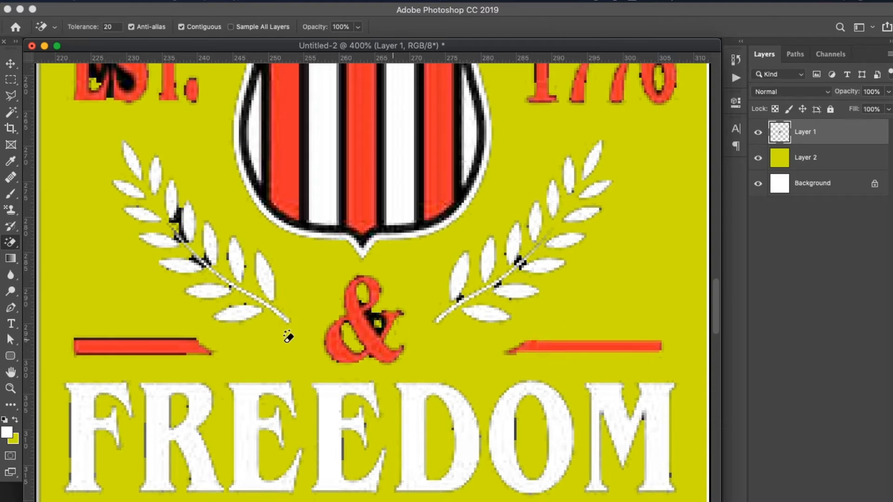
click(161, 352)
click(164, 338)
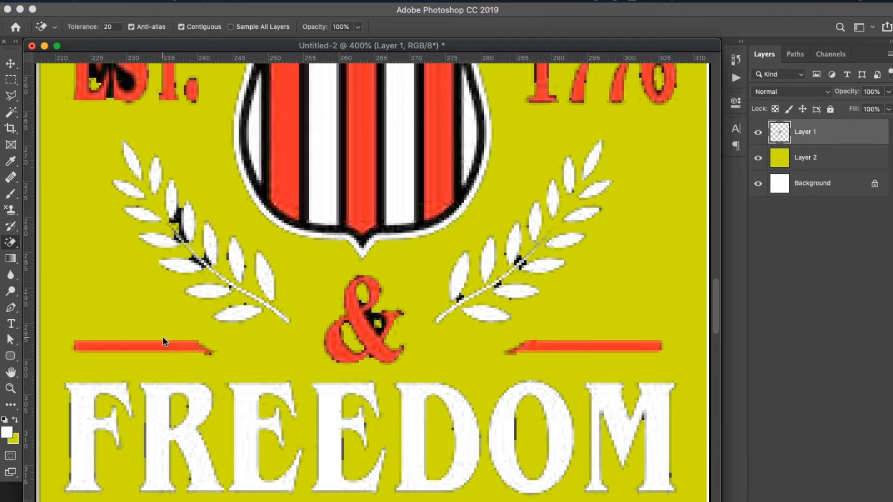
- Erase the black between the E and S of "EST." and set the Magic Eraser tolerance to 40
scroll(163, 337, up, 4)
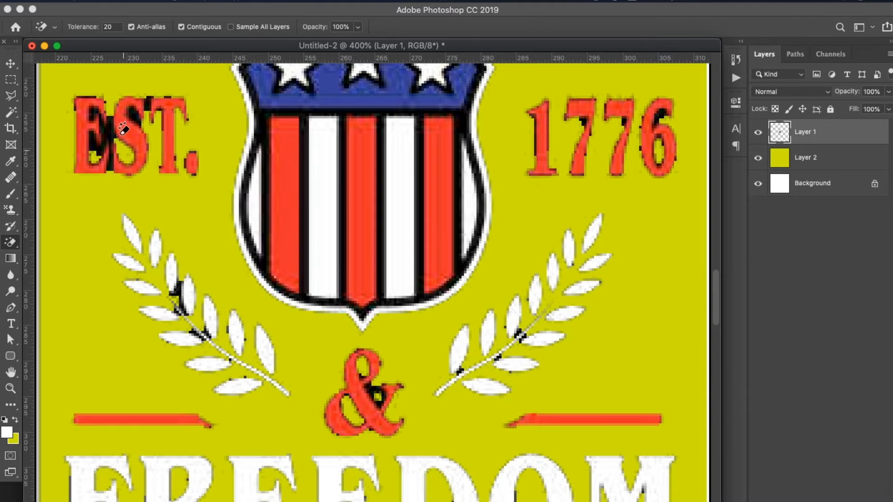
click(99, 137)
click(112, 26)
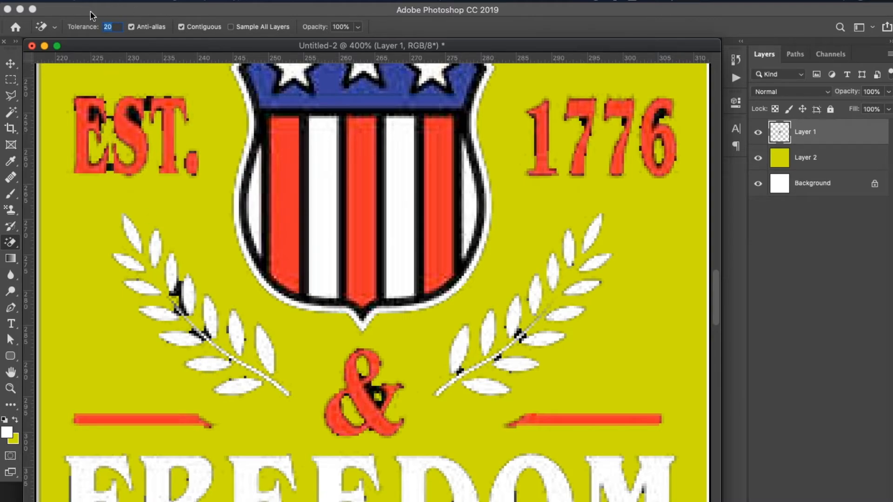
text(40)
key(Tab)
- Erase the black remnants inside the S of "USA" and around the digits of "1776" on Layer 1
scroll(543, 175, up, 5)
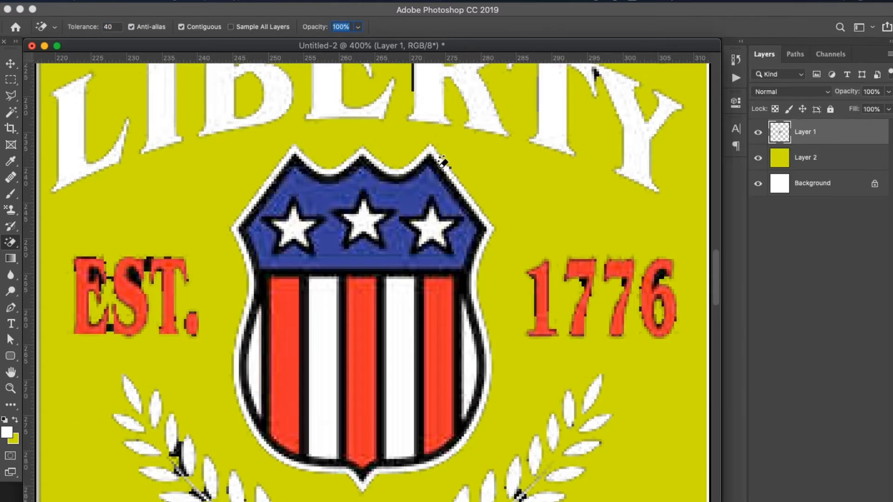
scroll(440, 165, up, 5)
click(356, 111)
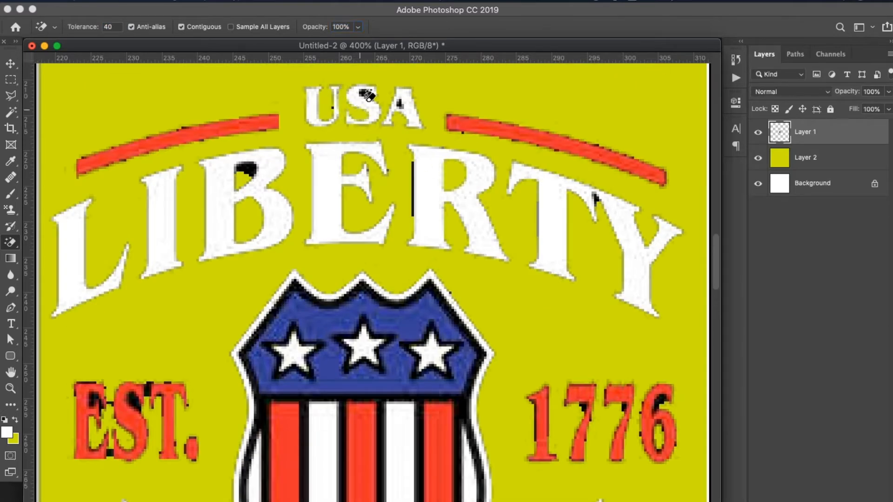
click(367, 95)
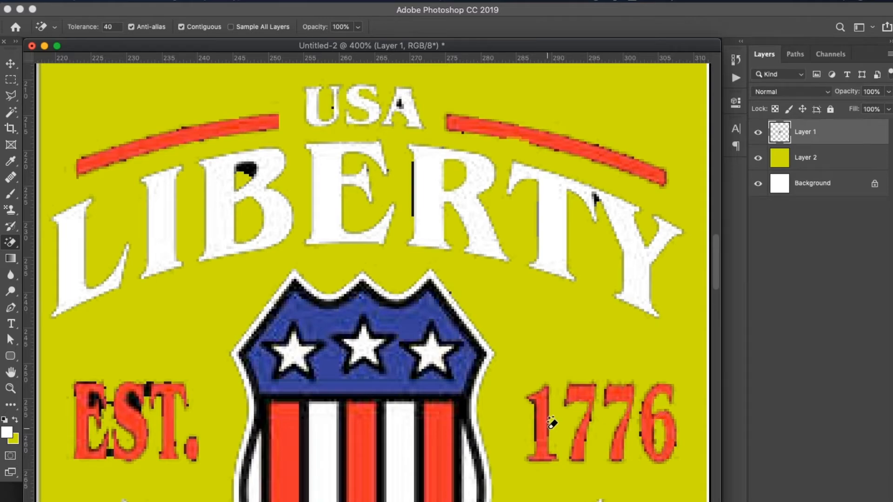
click(534, 427)
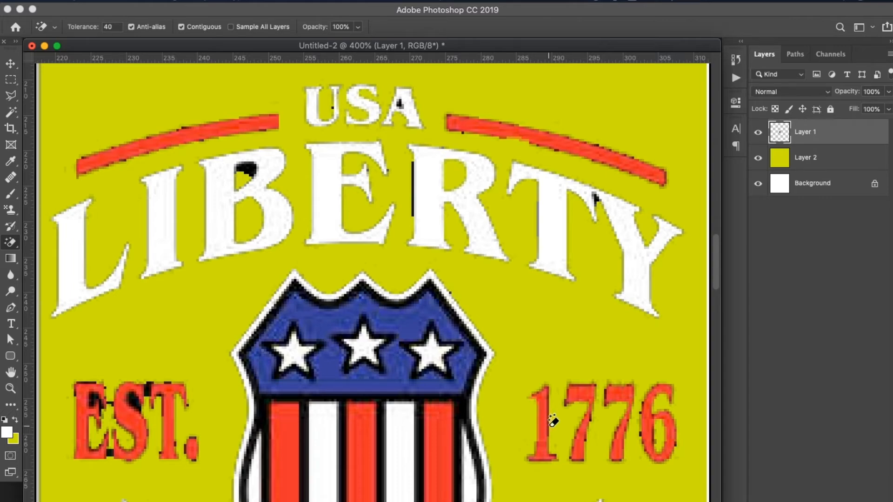
click(552, 422)
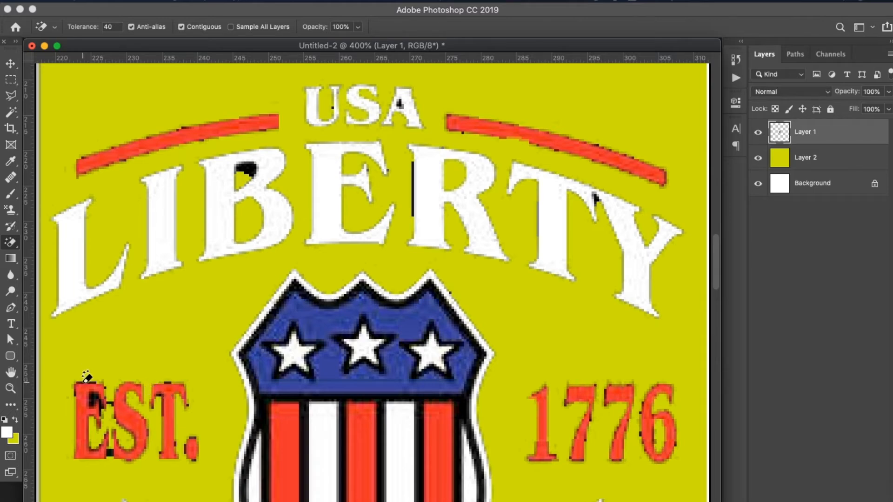
- Erase the remaining black patches inside and beside the E of "EST." on Layer 1
click(92, 401)
click(101, 407)
click(95, 449)
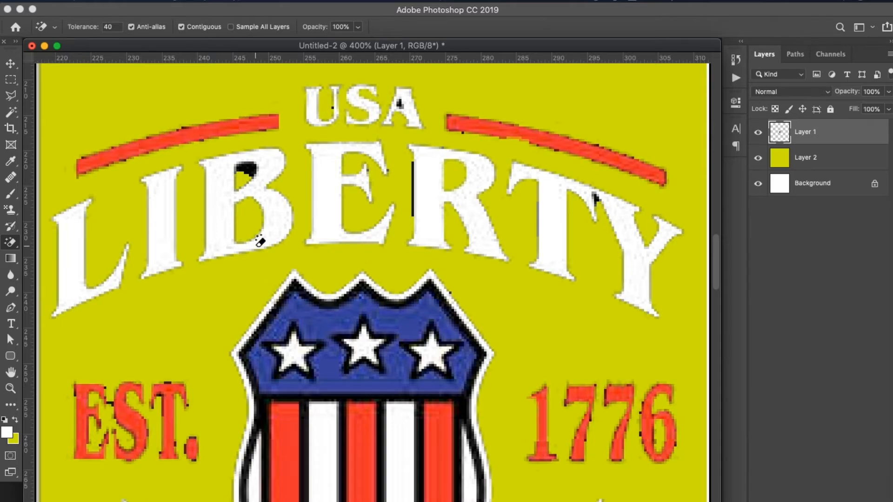
- Erase the black inside the B of "LIBERTY" and between the leaves of the left laurel branch
click(244, 167)
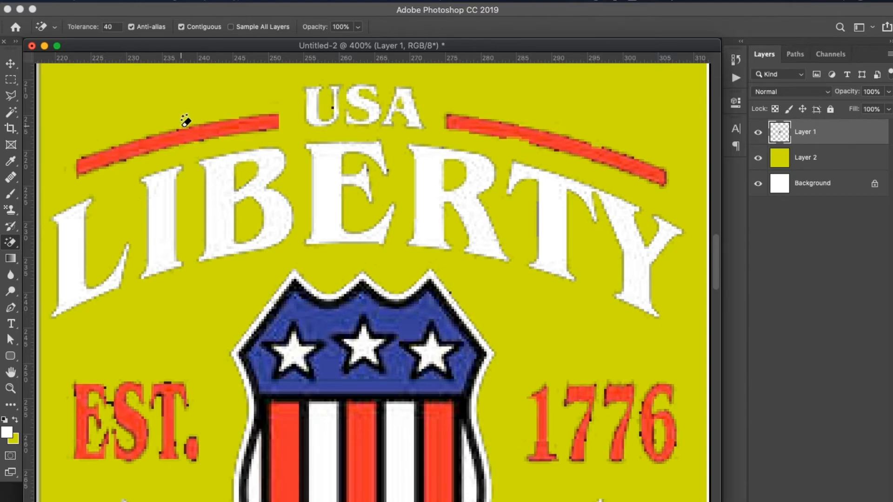
scroll(474, 397, down, 10)
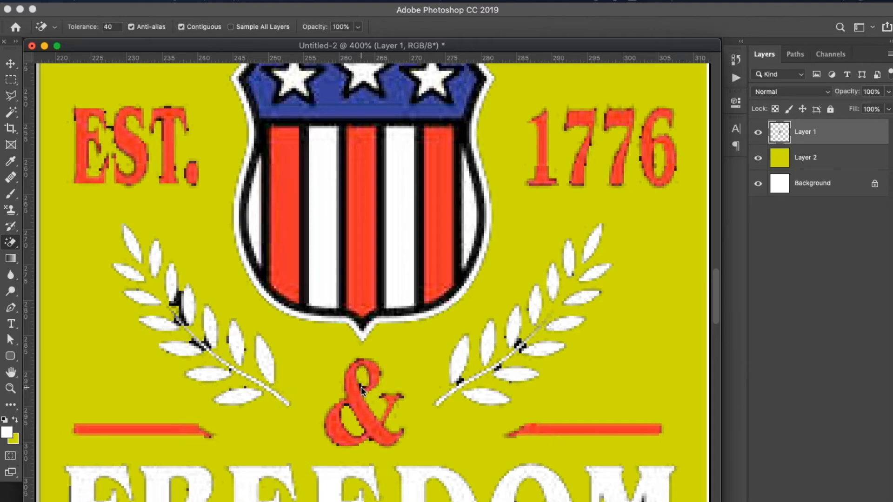
click(179, 301)
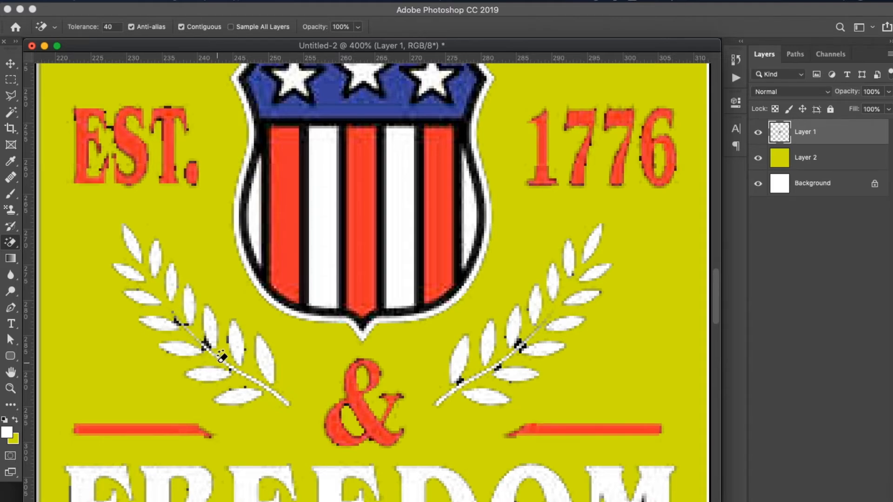
- Examine the lower half and the whole design at several magnifications for remaining black edges
scroll(521, 347, down, 5)
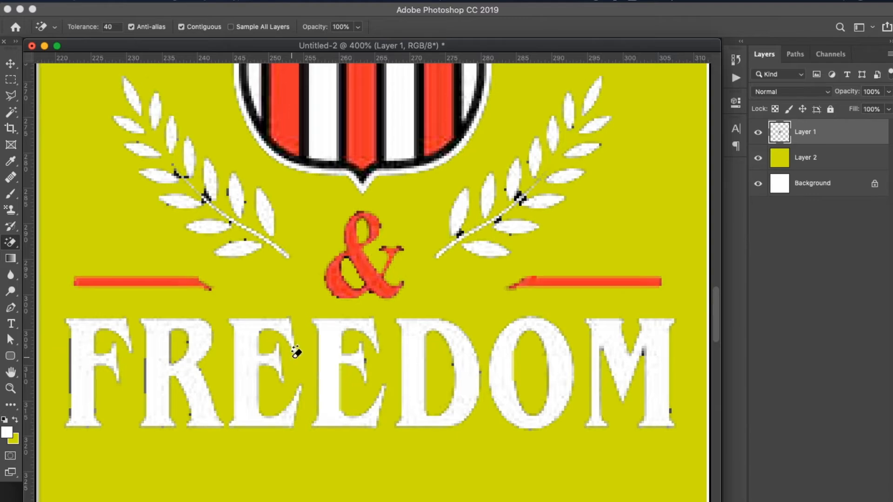
scroll(409, 343, up, 2)
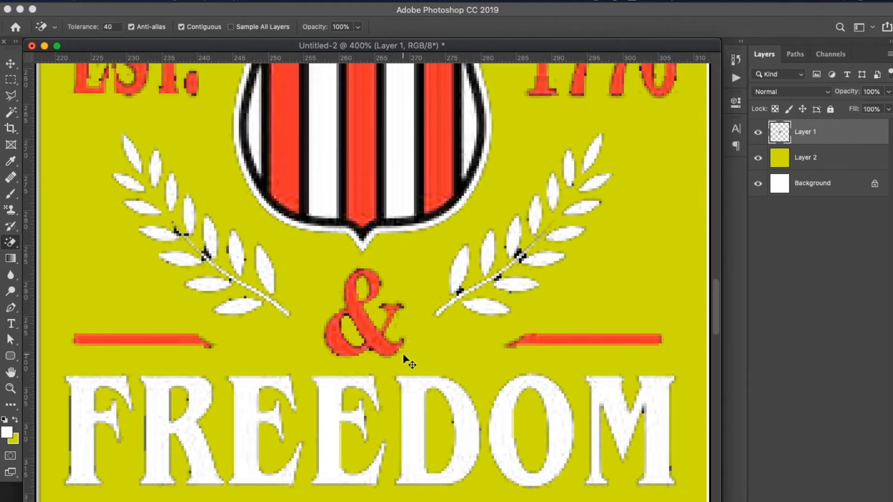
key(super+minus)
key(super+minus)
key(super+plus)
key(super+plus)
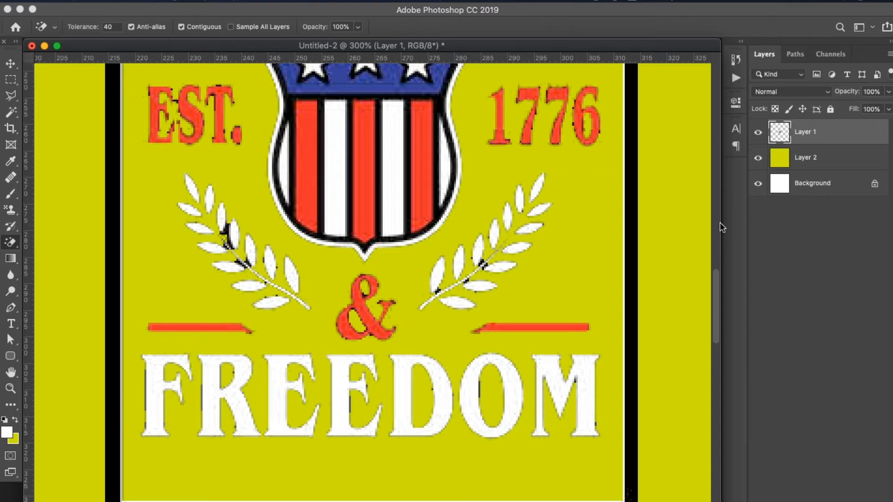
key(super+minus)
key(super+minus)
- Delete Layer 1 and paste a fresh copy of the original black-background design above the yellow layer
click(829, 134)
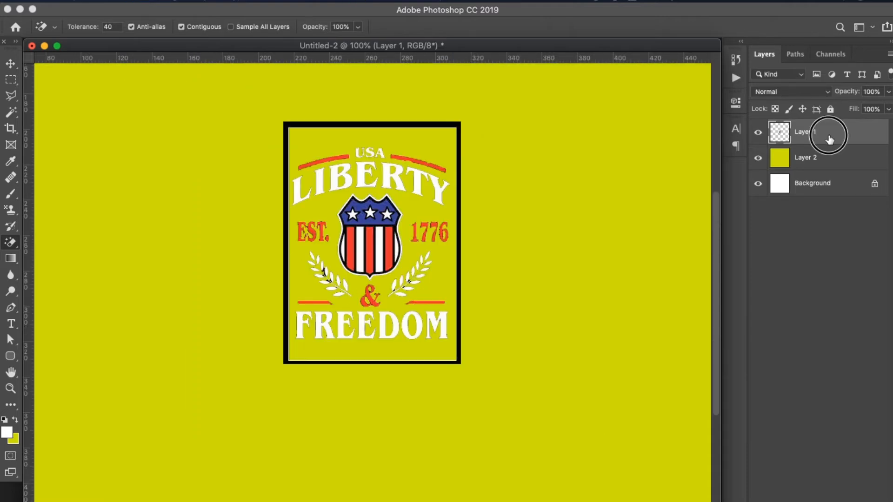
key(Delete)
key(super+v)
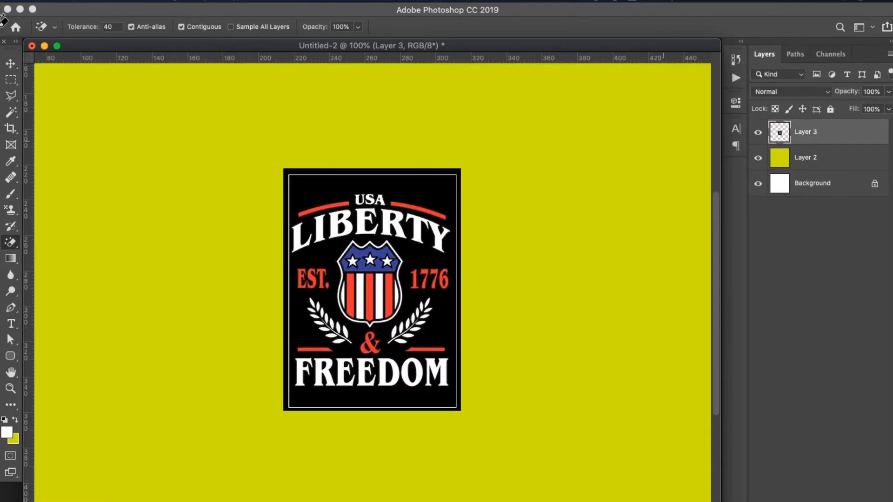
- Select the design's black background with Color Range by sampling the black, with fuzziness 118 and range 85%
click(11, 63)
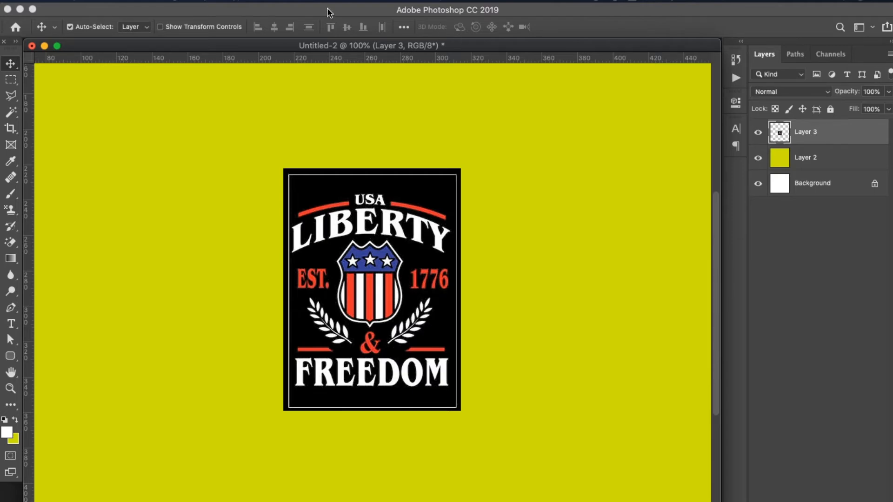
click(270, 1)
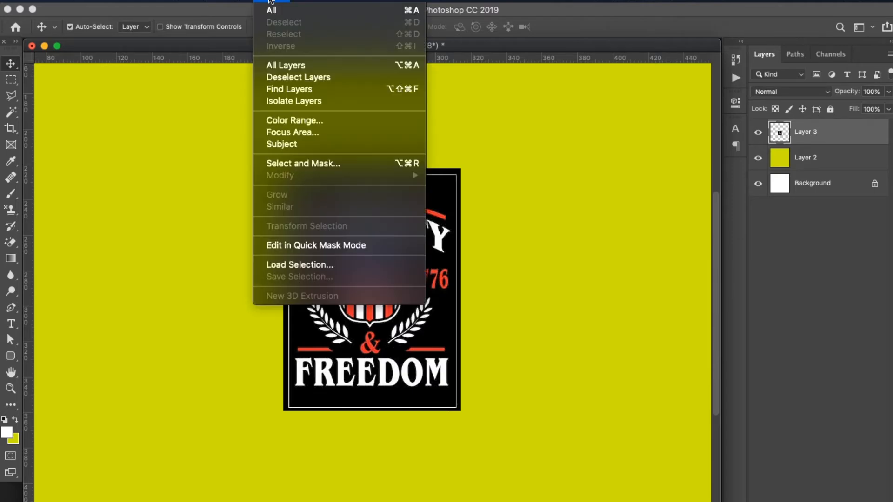
click(294, 121)
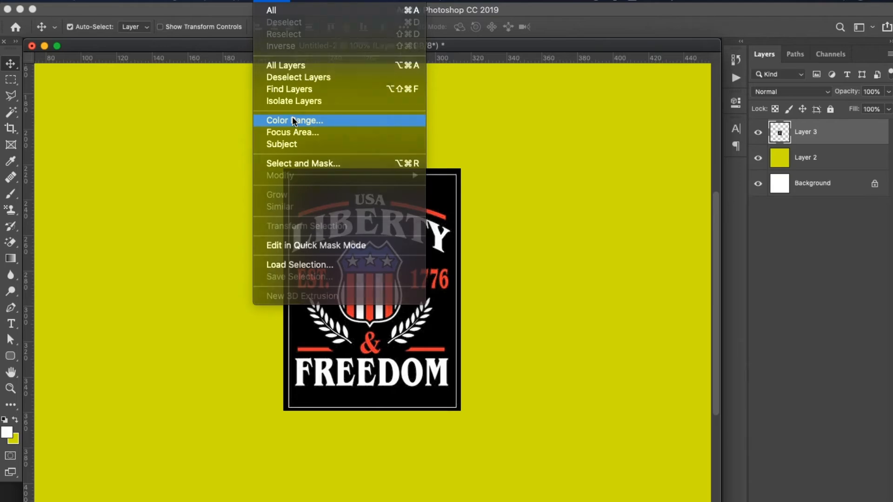
click(320, 187)
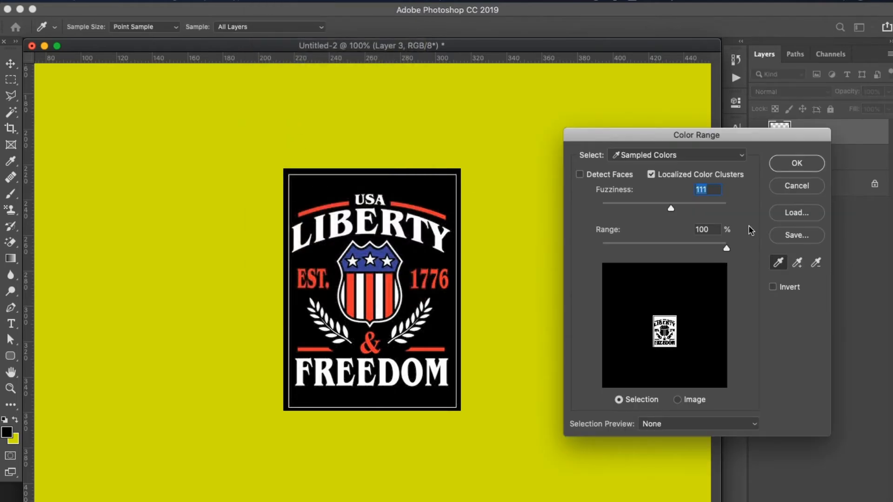
click(655, 205)
click(713, 247)
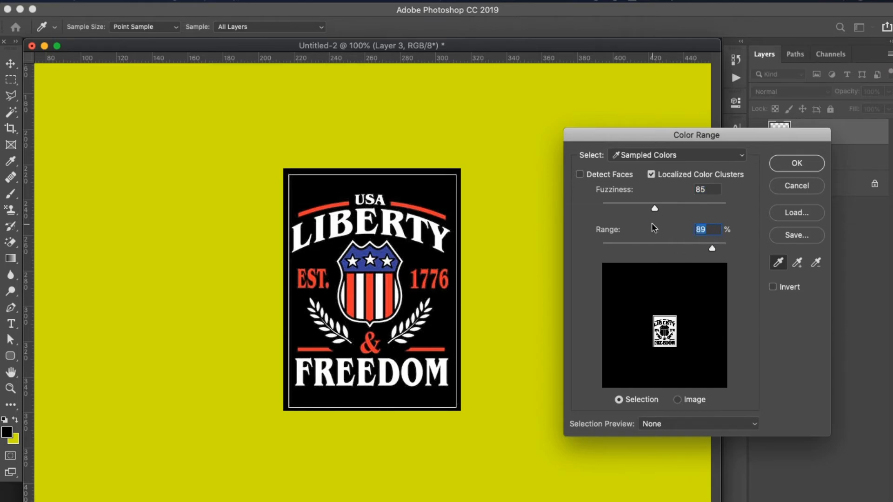
text(85)
key(Tab)
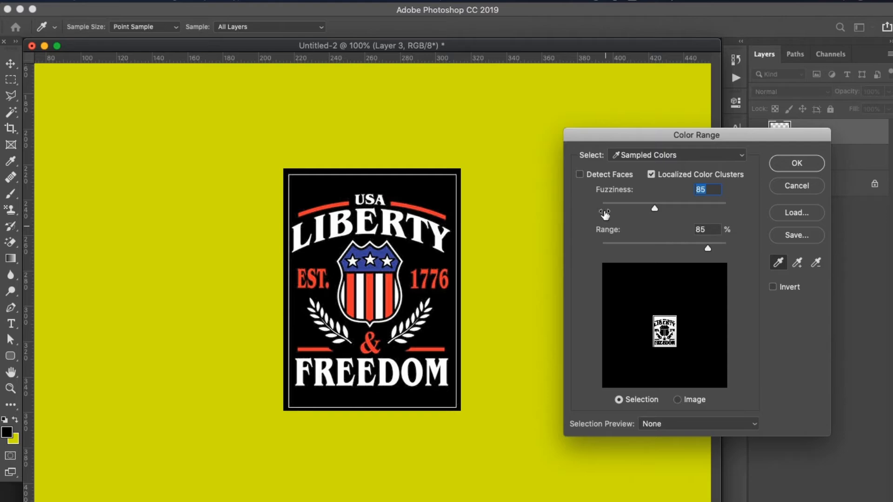
click(675, 206)
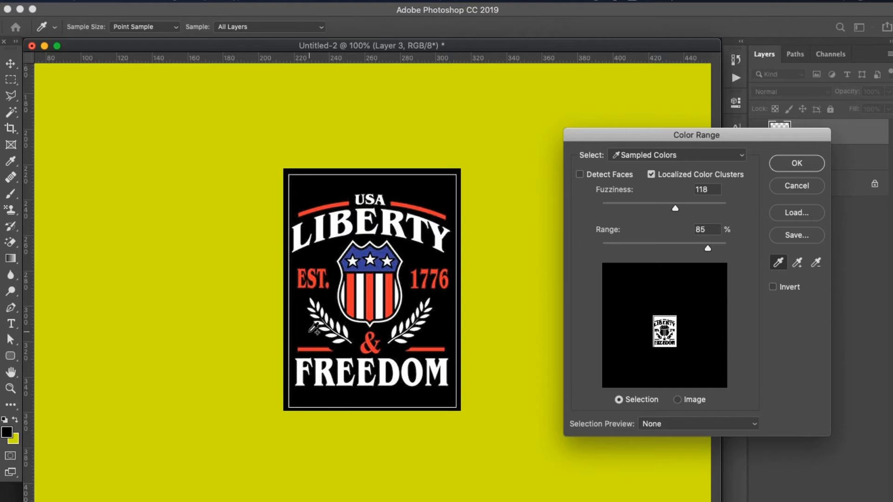
click(803, 169)
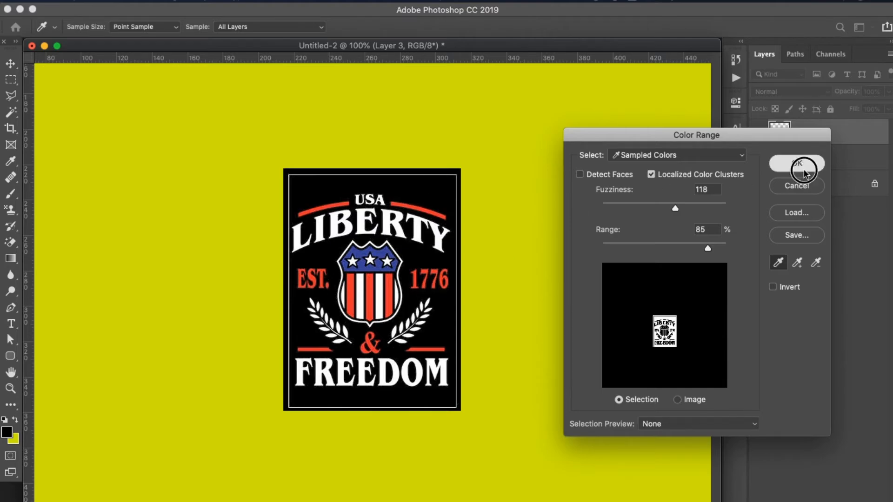
- Examine the selection outline around the lettering, shield and laurels at several magnifications
key(super+plus)
key(super+plus)
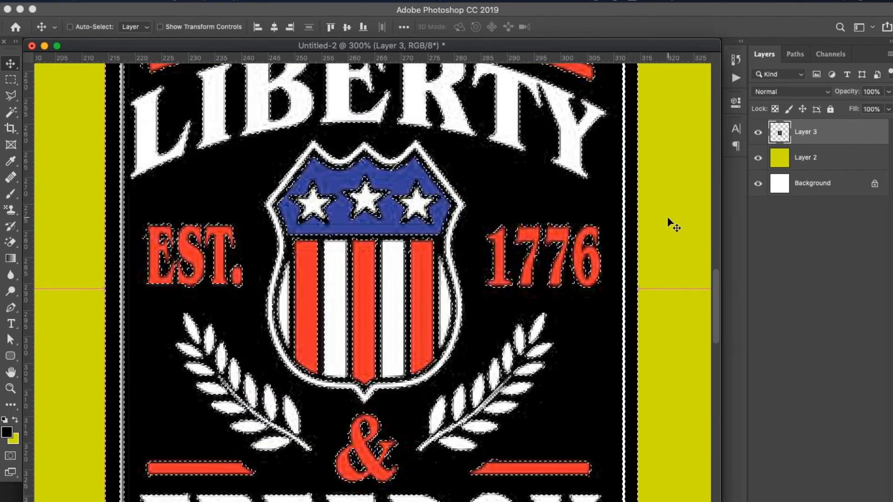
key(super+plus)
key(super+plus)
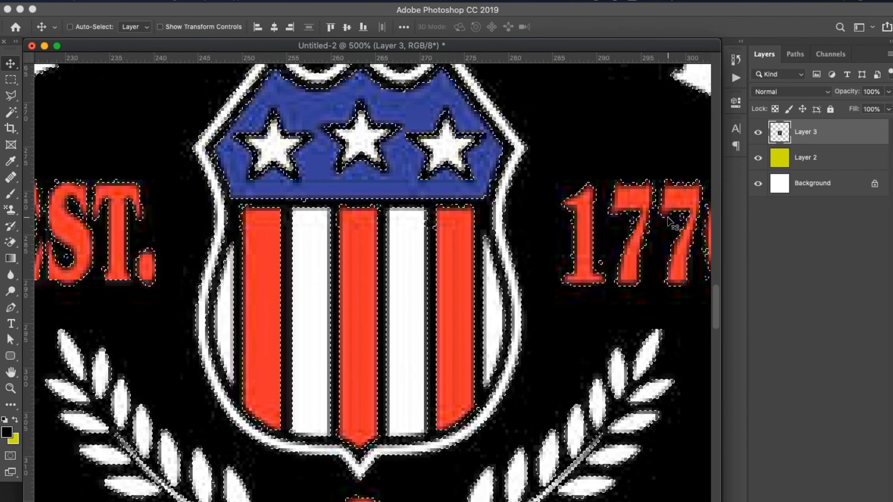
key(super+minus)
key(super+minus)
key(super+minus)
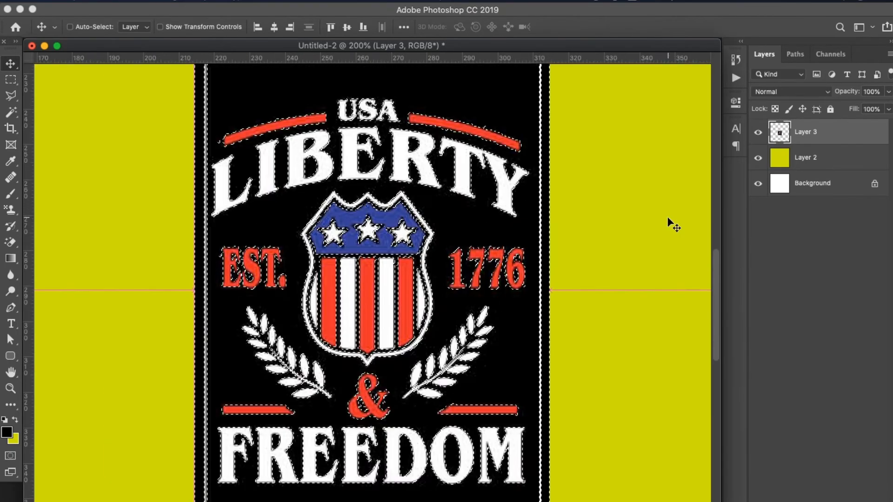
key(super+minus)
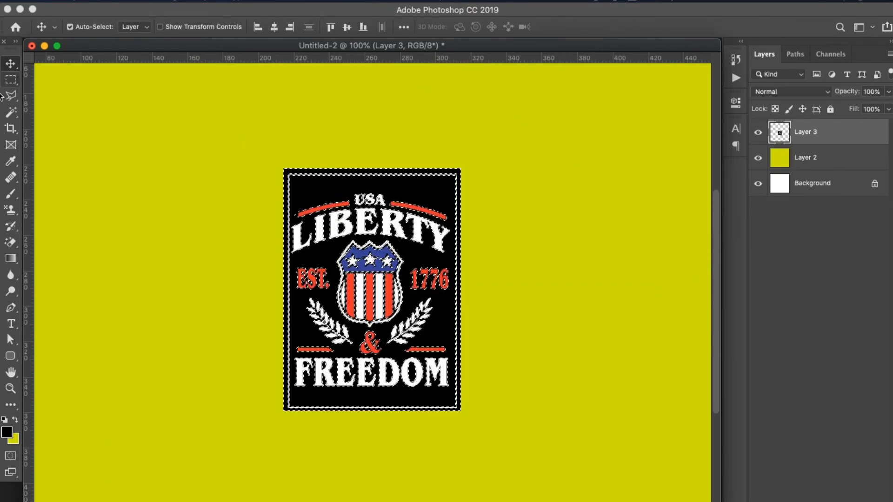
click(10, 79)
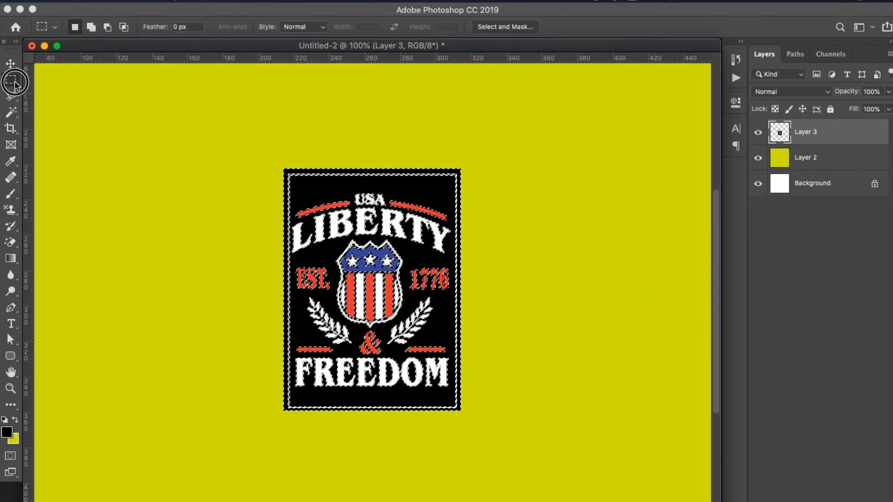
click(527, 29)
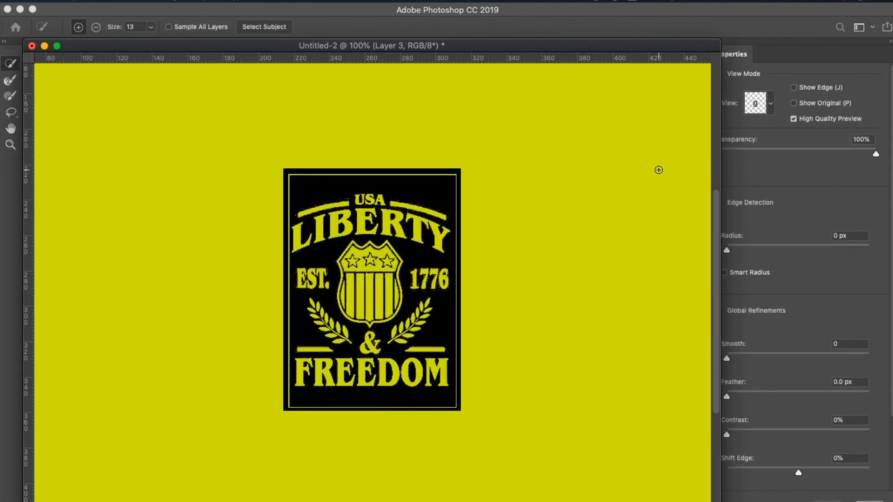
key(Escape)
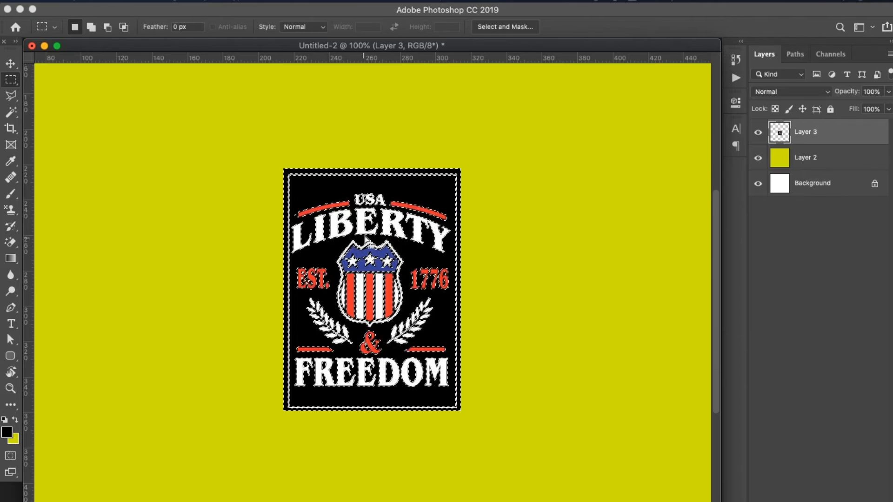
- Open the black-background selection in Select and Mask and set the radius to 2 px and smooth to 2
scroll(365, 240, up, 5)
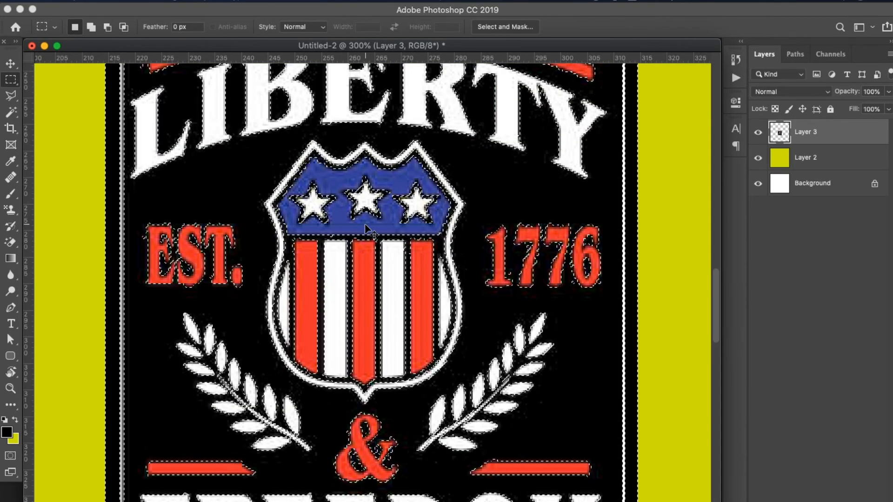
scroll(366, 226, up, 1)
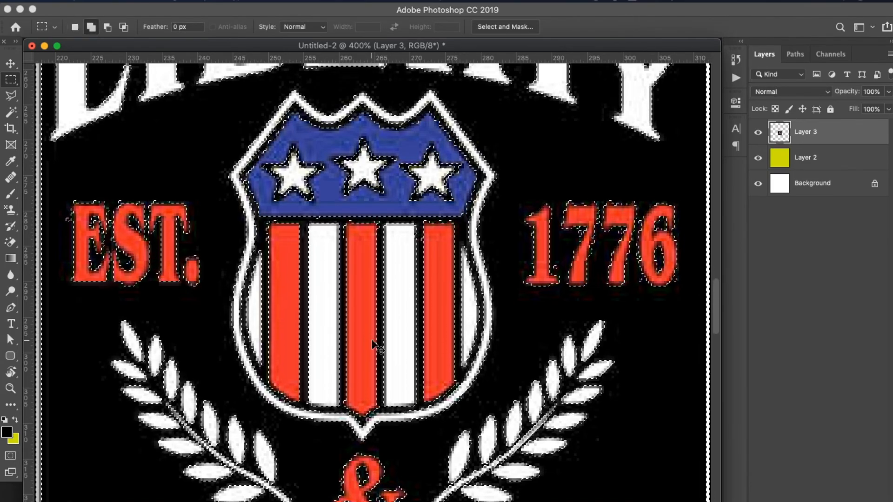
click(503, 28)
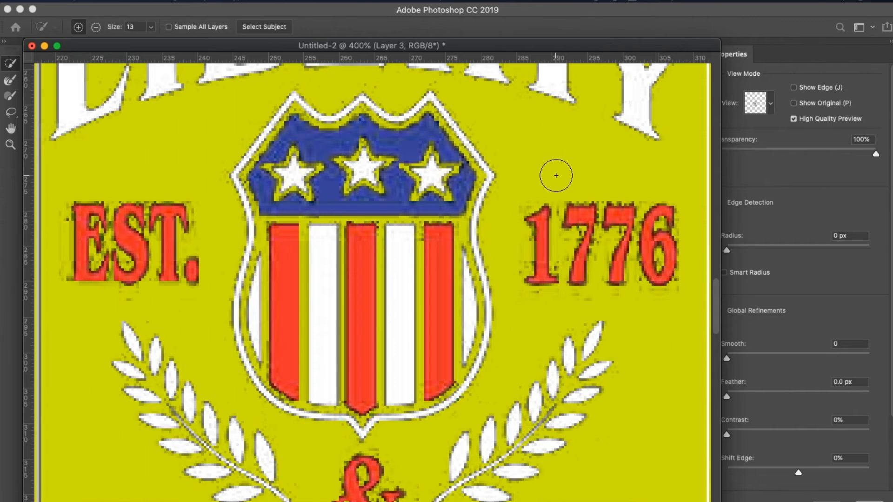
key(super+minus)
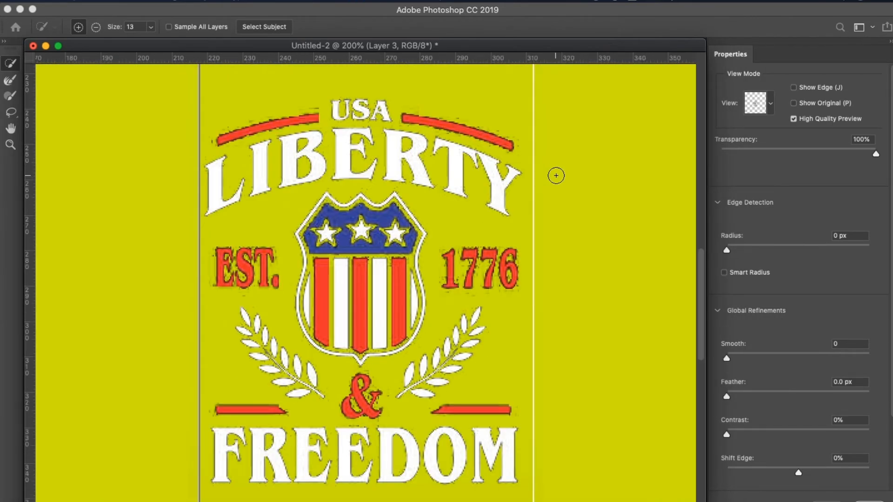
click(849, 235)
text(2)
key(Tab)
text(2)
key(Tab)
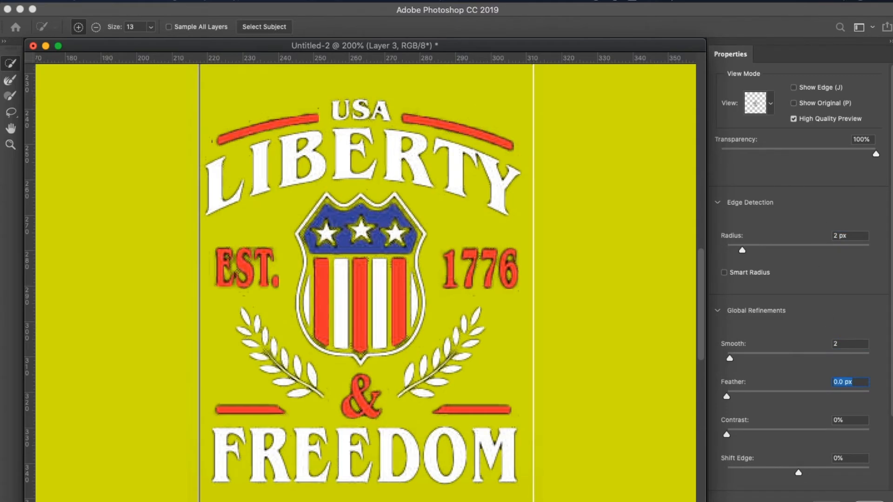
- Set the selection edge refinement to smooth 1, radius 1 px and feather 0.5 px
click(847, 344)
text(1)
key(Tab)
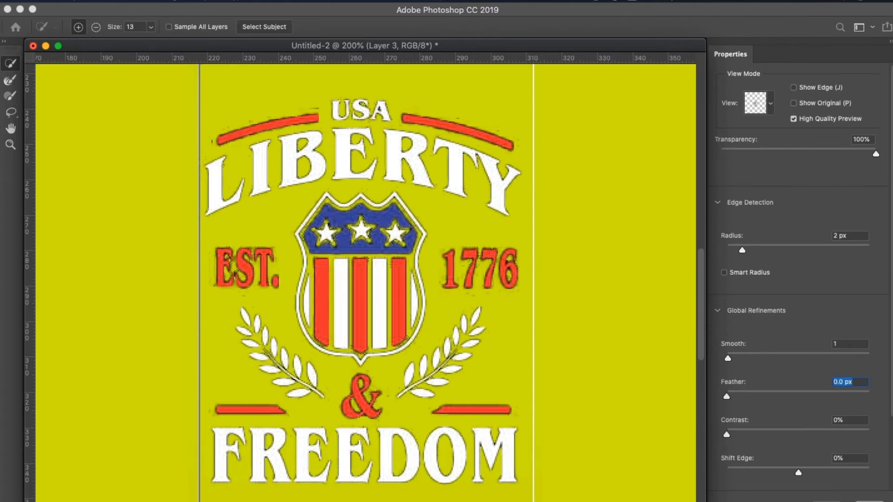
click(855, 236)
text(1)
key(Tab)
drag(838, 381, 843, 382)
text(5)
key(Tab)
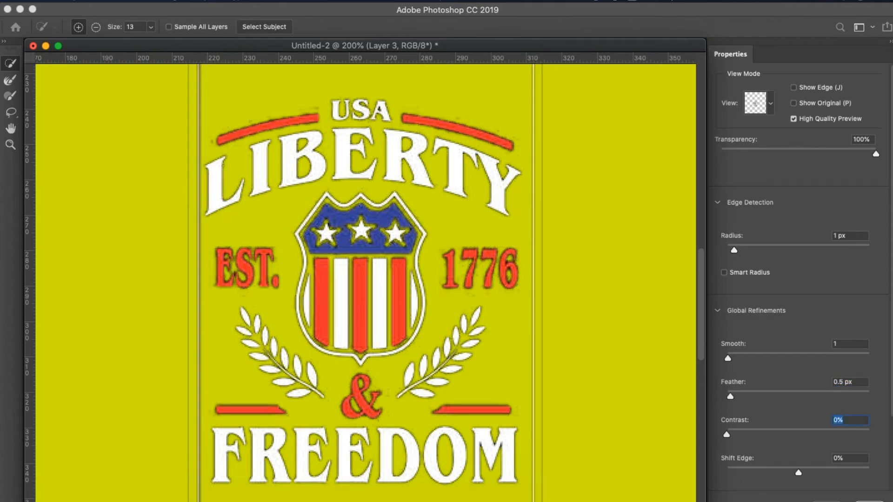
- Raise the selection edge contrast to 1% and reduce the feather to 0.1 px
key(Up)
click(847, 382)
key(Left)
text(1)
key(Tab)
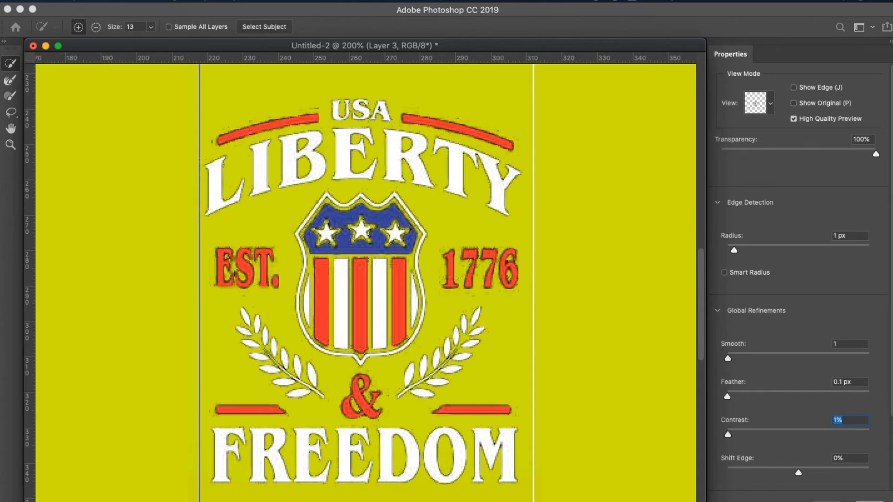
- Try smooth values of 10, 3 and 2 on the selection edge
click(840, 237)
click(738, 248)
click(742, 358)
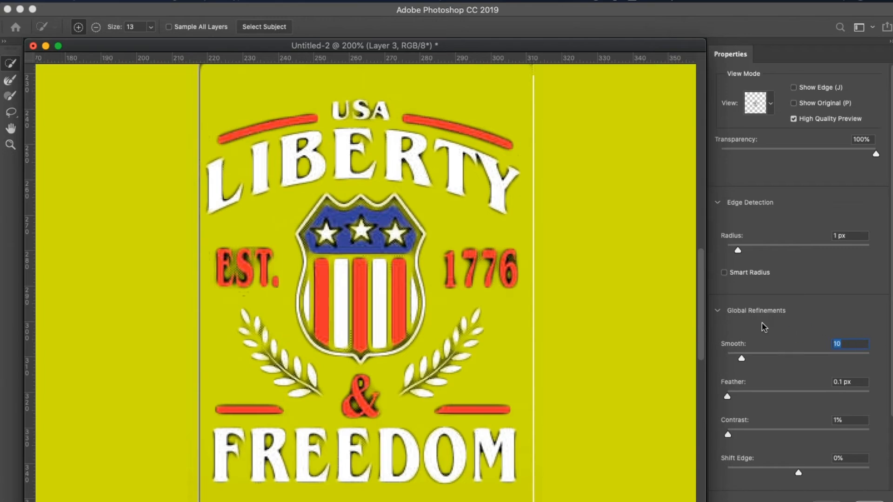
text(3)
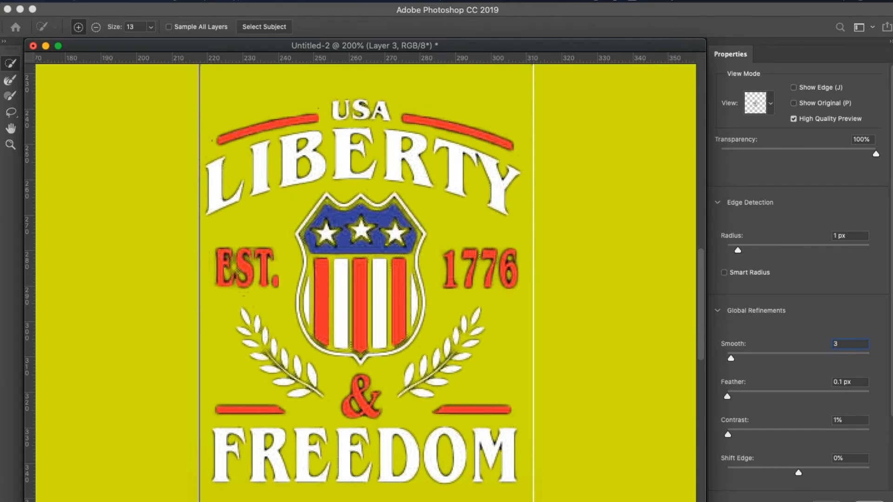
text(2)
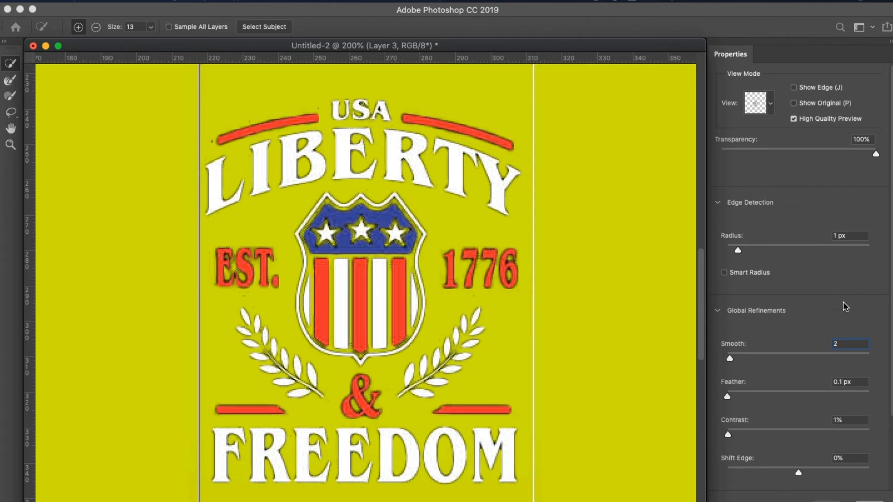
- Enable Smart Radius, set smooth to 1 and shift edge to -2%, and apply the refined selection
click(839, 344)
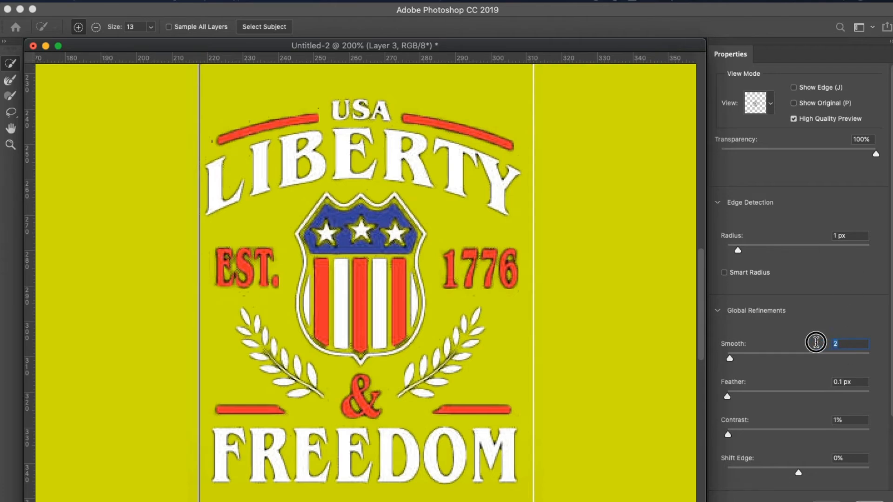
click(724, 273)
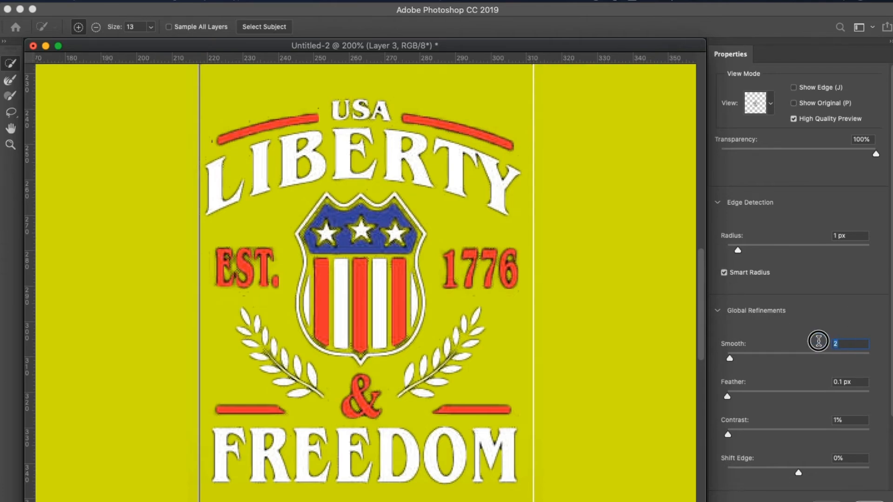
text(1)
key(Tab)
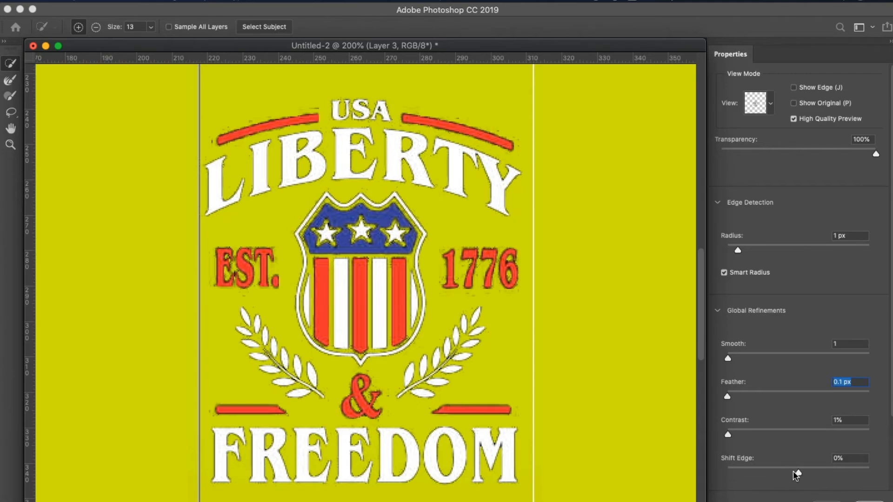
click(797, 472)
text(-2)
key(Return)
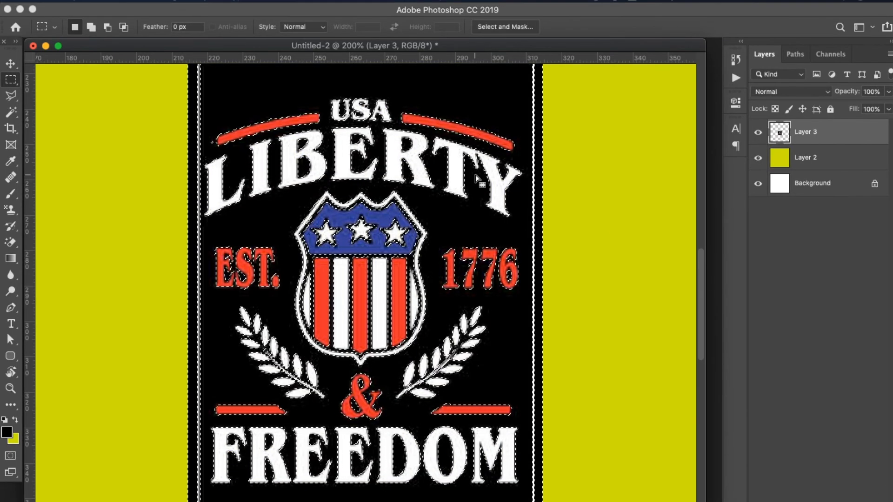
- Delete the selected black background from Layer 3 and clear the selection
key(Delete)
key(super+d)
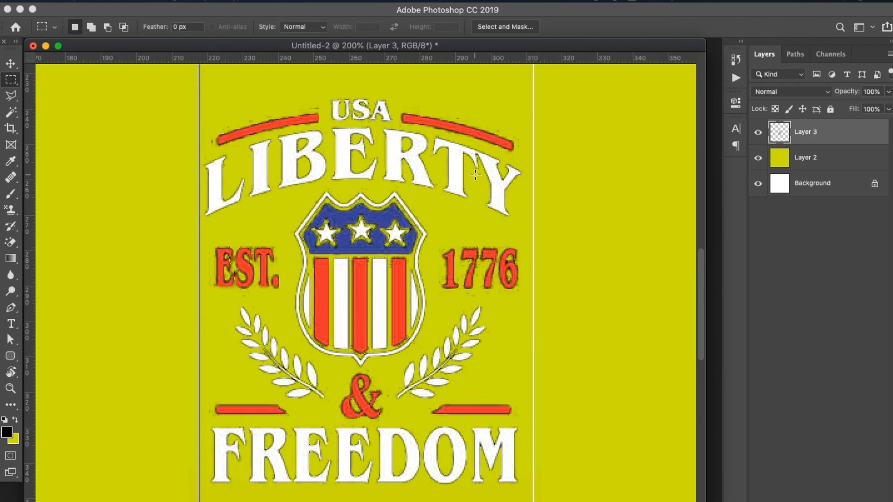
key(super+minus)
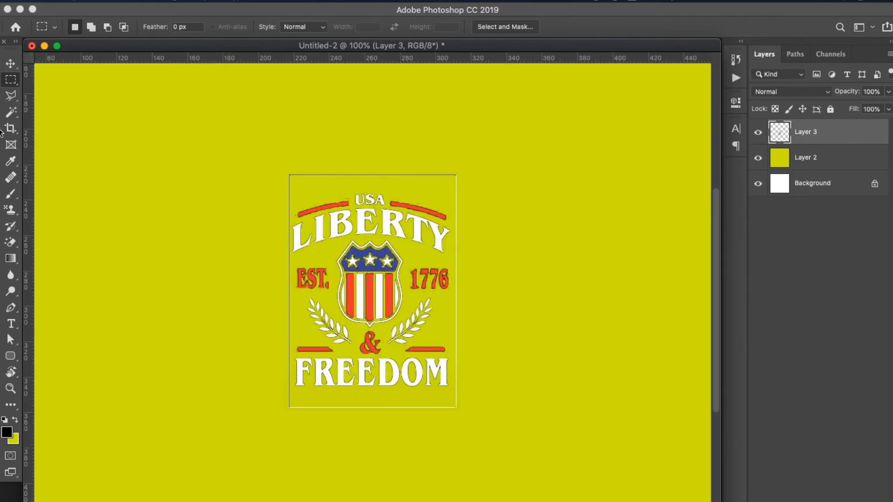
- Copy the area just inside the thin rectangular frame to a new layer and delete Layer 3
click(10, 112)
click(10, 80)
drag(289, 183, 455, 406)
key(super+j)
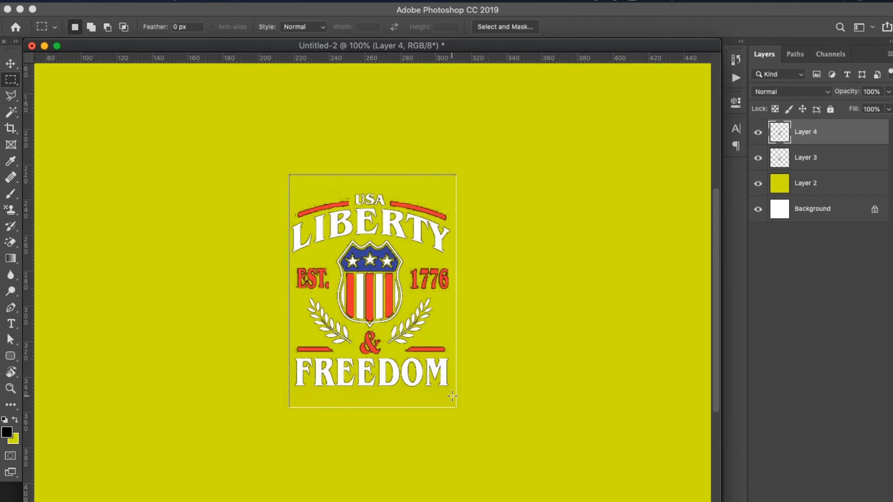
click(853, 160)
key(Delete)
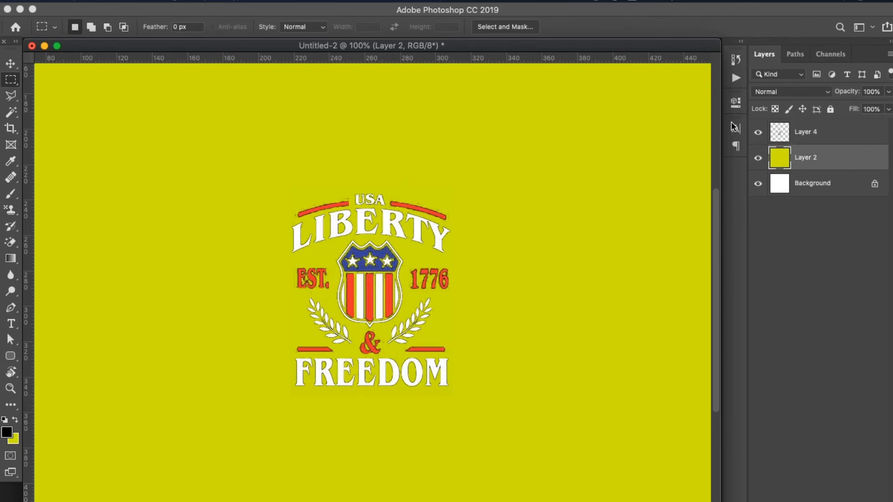
- Restore the deleted Layer 3 and erase the frame's upper edge with a rectangular selection across it
click(11, 65)
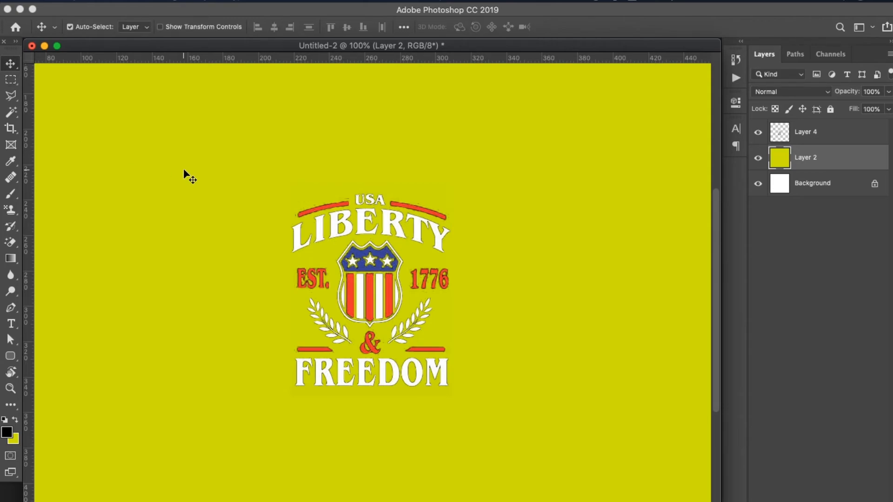
key(super+j)
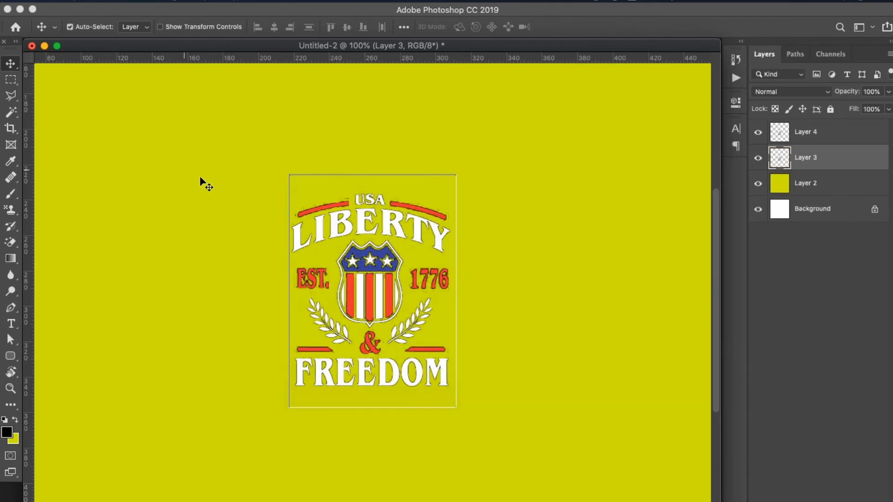
click(7, 83)
drag(228, 135, 508, 190)
key(super+d)
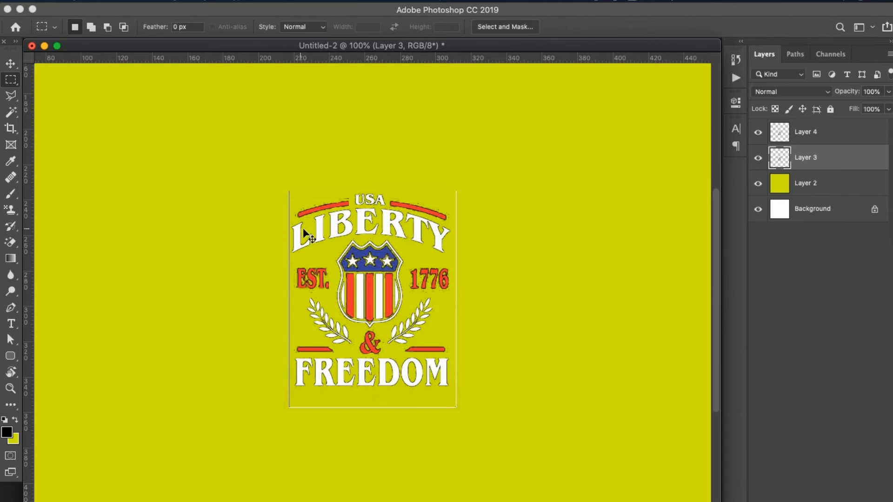
- Undo the erasing of the frame's upper edge and remove the rectangular selection
key(super+z)
drag(310, 208, 319, 231)
key(super+z)
key(super+z)
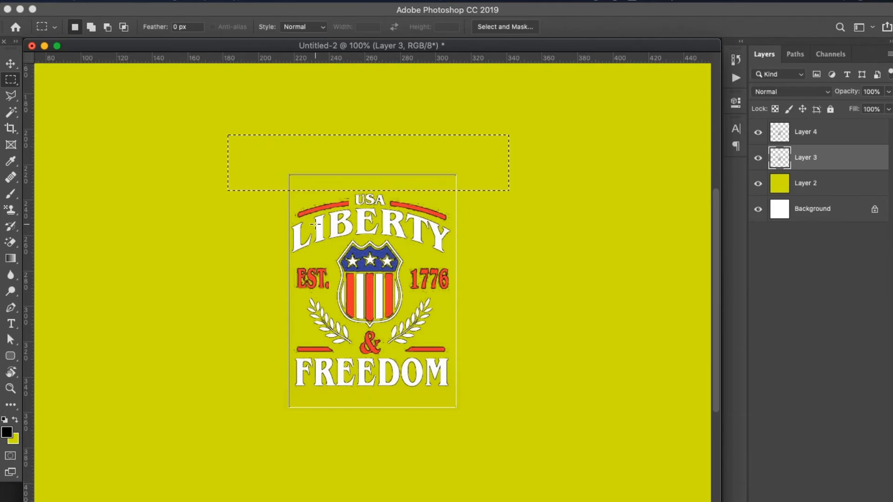
key(super+z)
- Copy the lettering, shield and laurels without the surrounding frame from Layer 3 to a new layer, and delete Layer 3
drag(309, 200, 454, 388)
key(super+j)
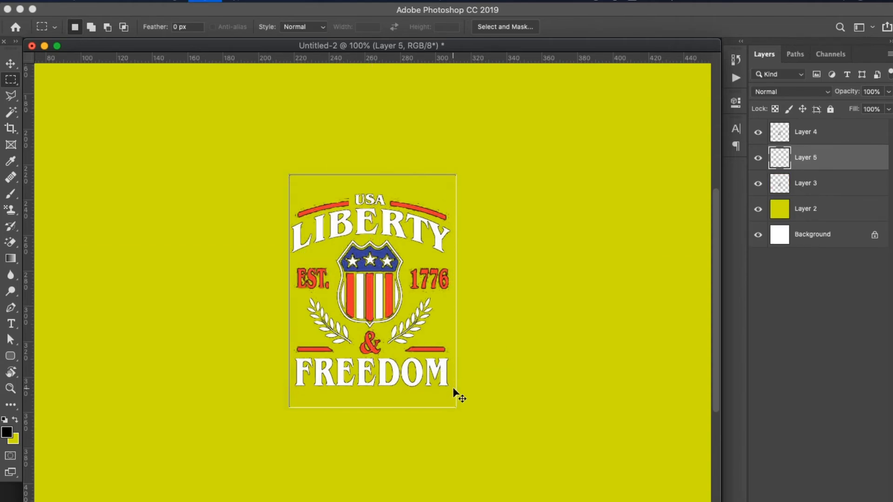
click(821, 194)
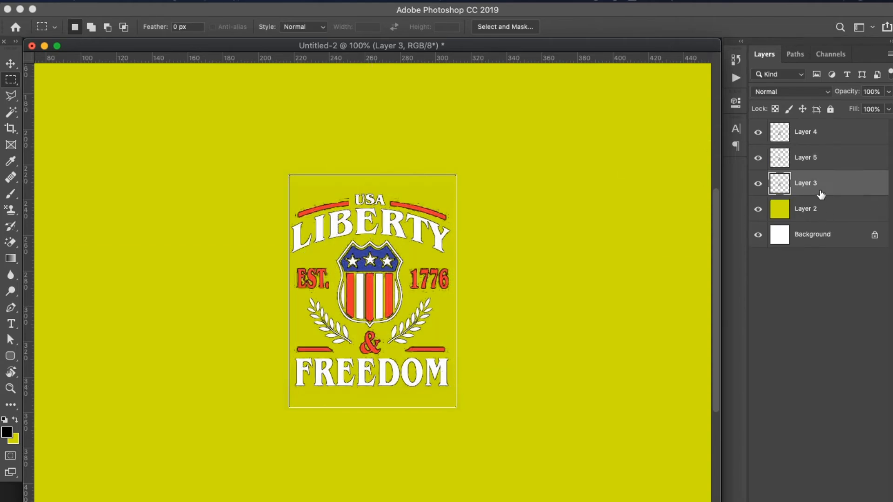
key(Delete)
- Hide the duplicate design on Layer 4 to compare, and delete that layer
key(super+plus)
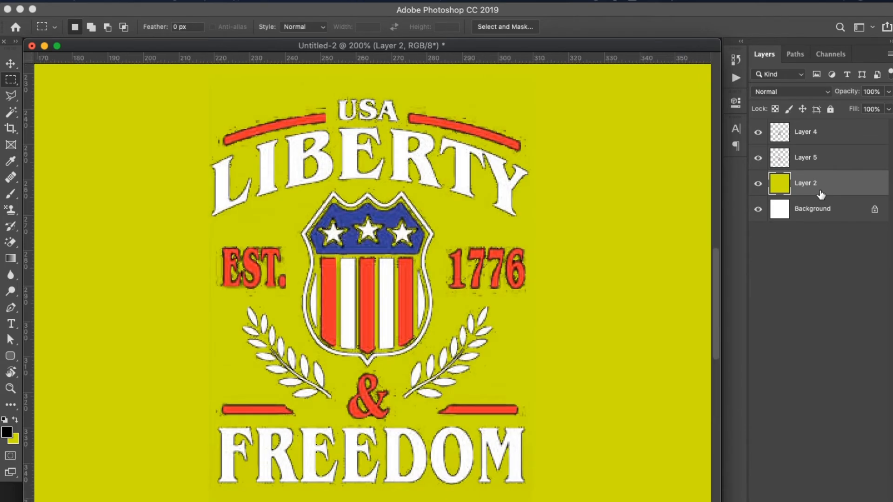
click(758, 133)
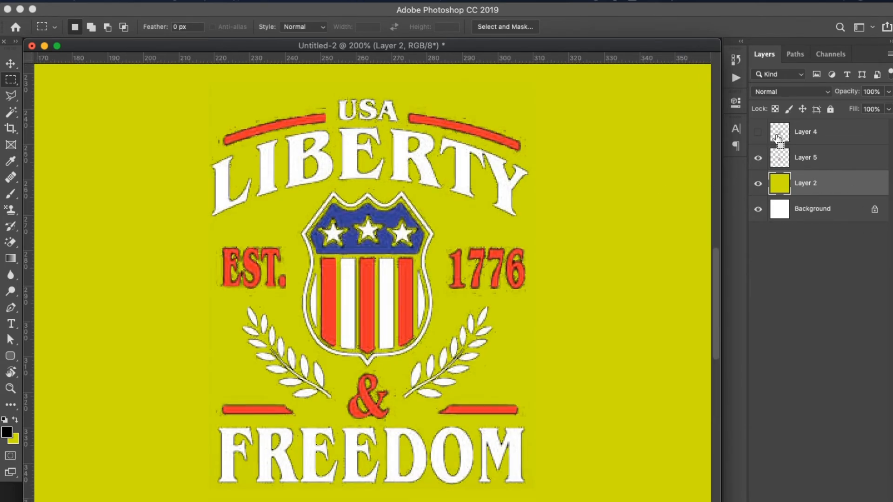
click(804, 135)
key(Delete)
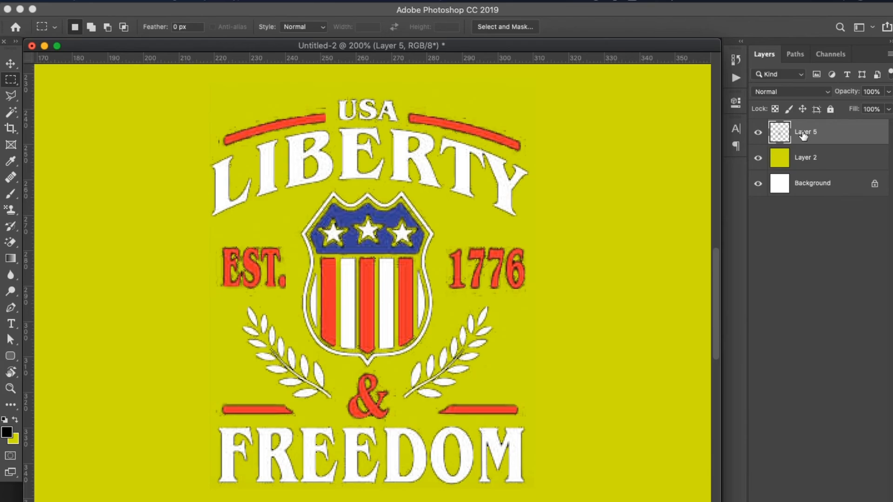
- Check the Layer 5 artwork's outline as a selection, clear it, and examine the whole design on yellow
super+click(789, 135)
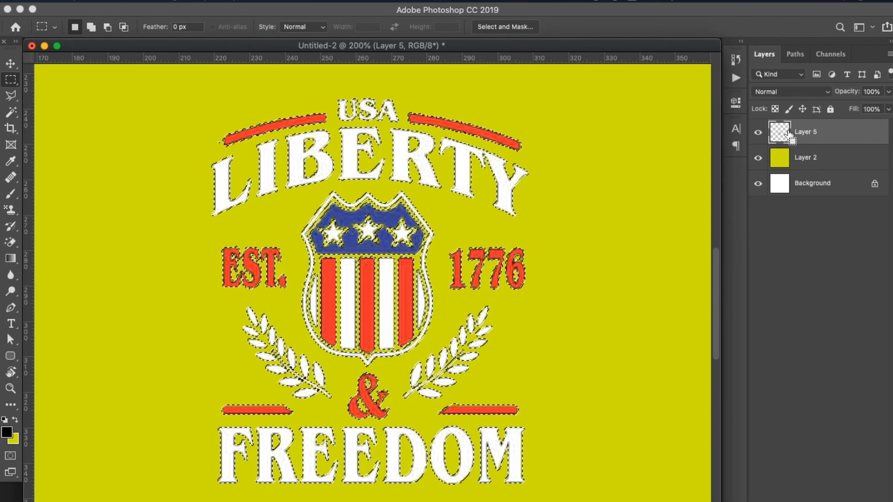
key(ctrl+d)
key(ctrl+minus)
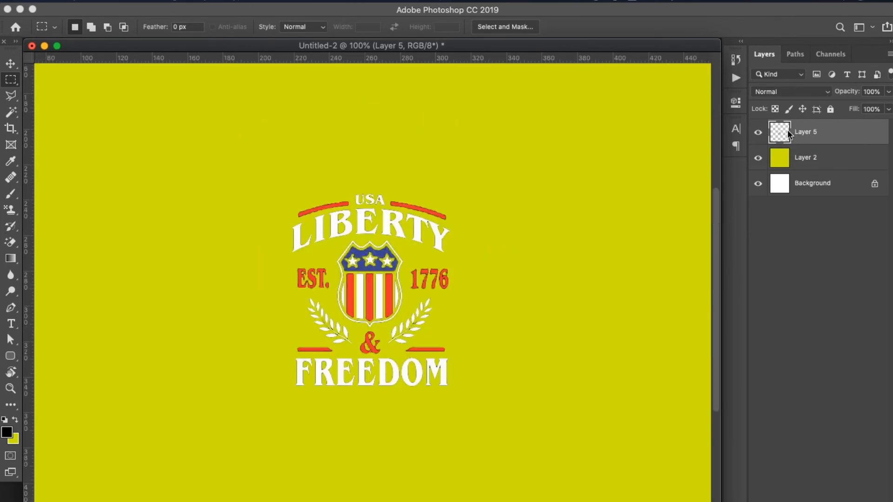
key(ctrl+minus)
key(ctrl+plus)
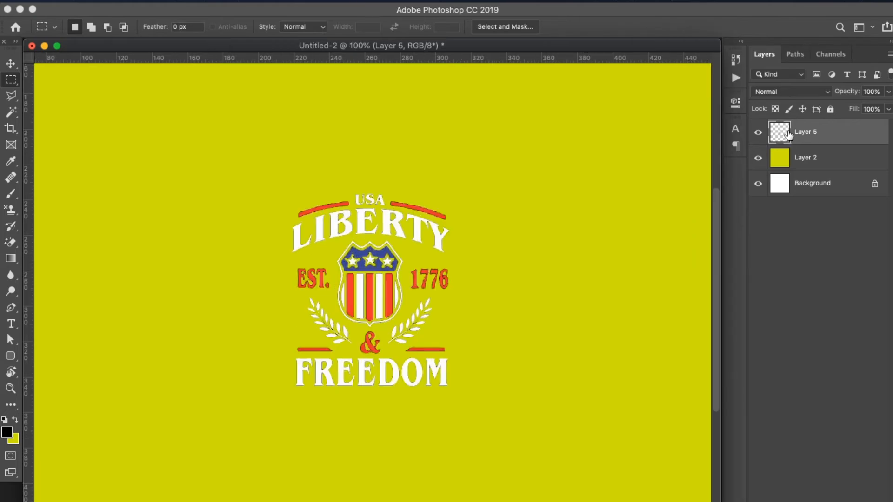
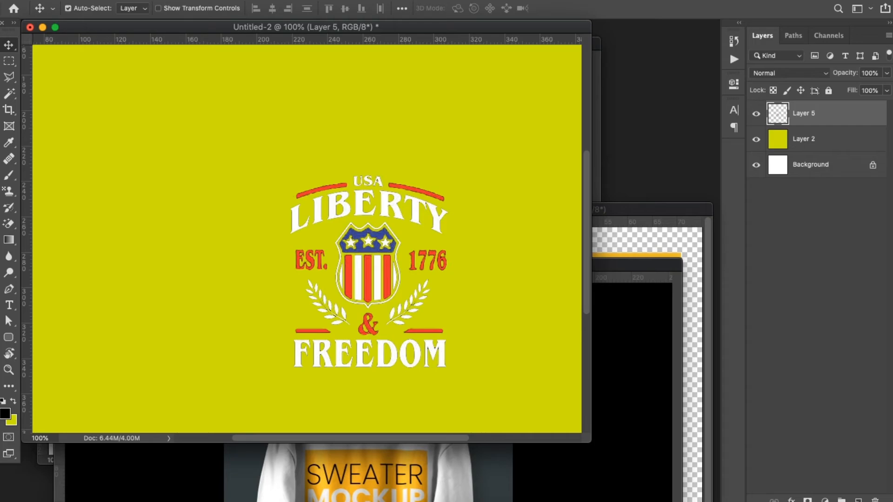
- Switch to the Untitled-1 design sheet and examine designs 264 "Wild and One" and 140 up close
drag(511, 29, 577, 91)
click(553, 66)
scroll(470, 198, up, 10)
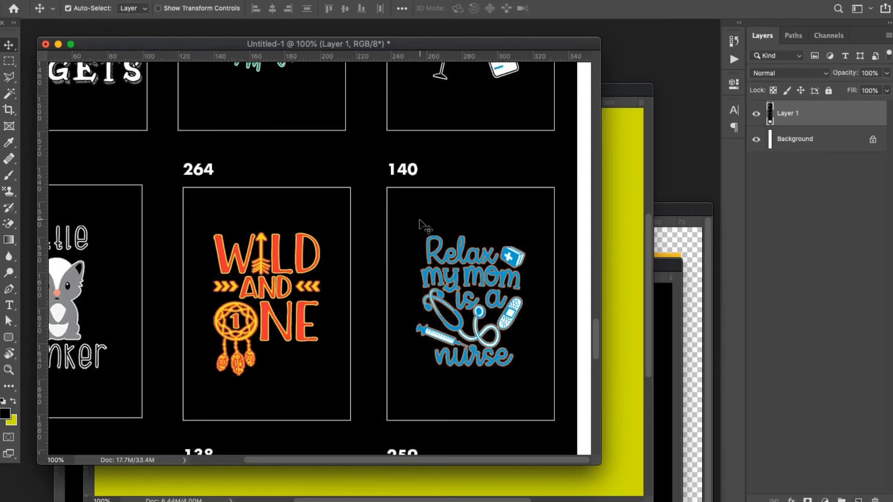
key(super+plus)
key(super+plus)
key(super+minus)
key(super+minus)
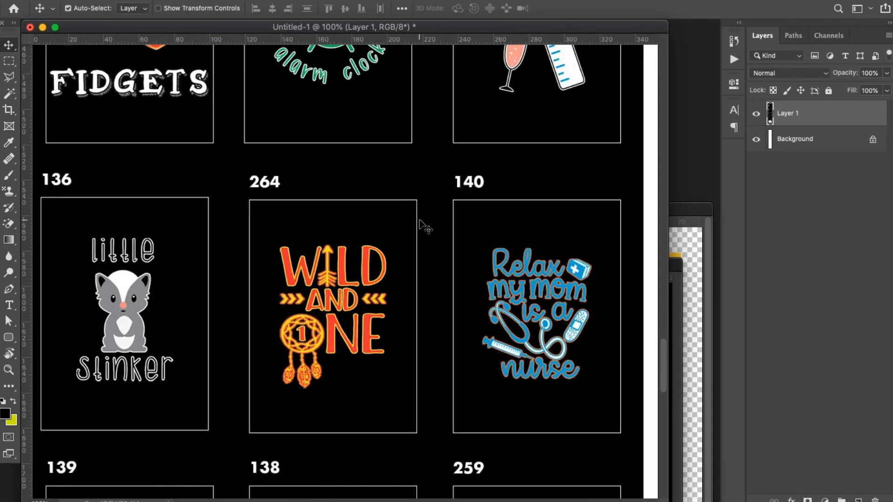
key(super+plus)
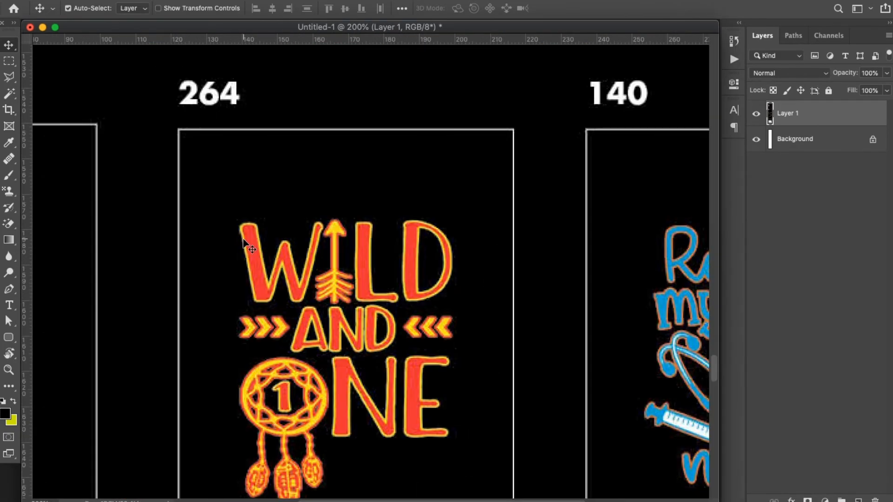
- Copy framed design 264 "Wild and One" from Untitled-1 into Untitled-2 and place it beside the Liberty & Freedom artwork
scroll(243, 241, down, 2)
key(super+minus)
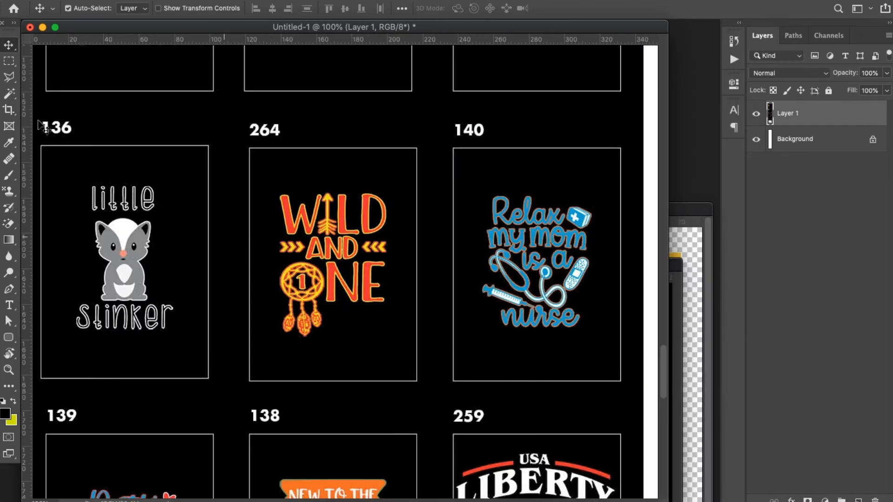
click(9, 61)
drag(264, 145, 422, 389)
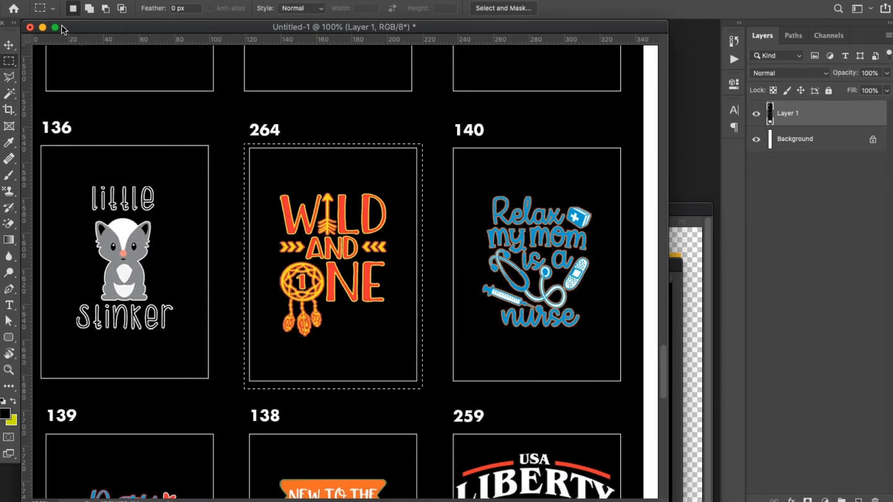
click(13, 46)
drag(122, 28, 160, 241)
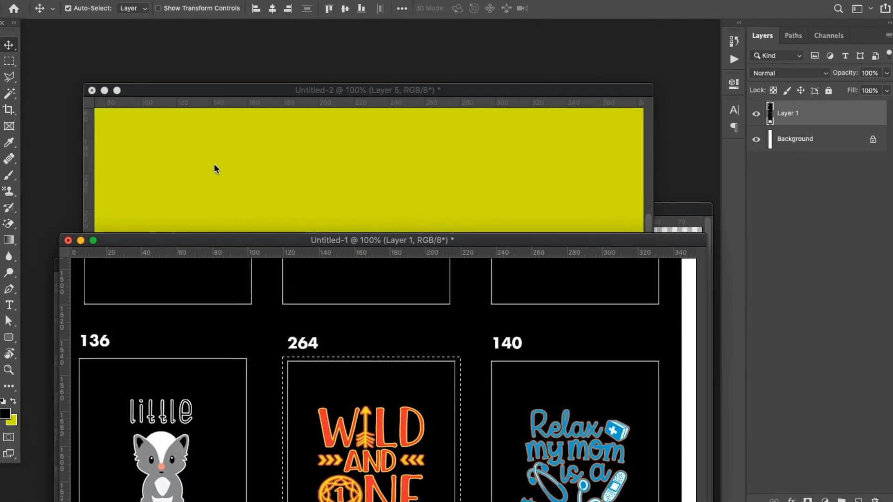
click(215, 168)
key(super+v)
drag(378, 307, 238, 284)
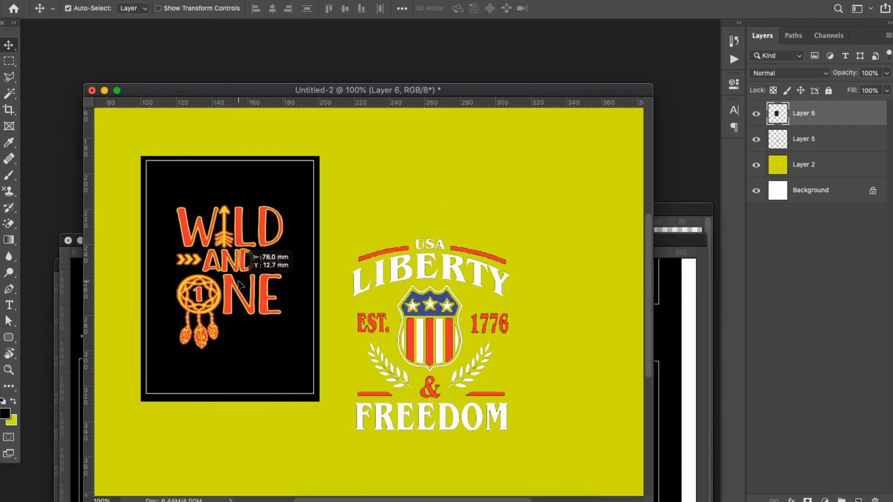
- Try deleting the black background around the "Wild and One" artwork with a contiguous Magic Wand selection at tolerance 20
click(9, 94)
click(178, 205)
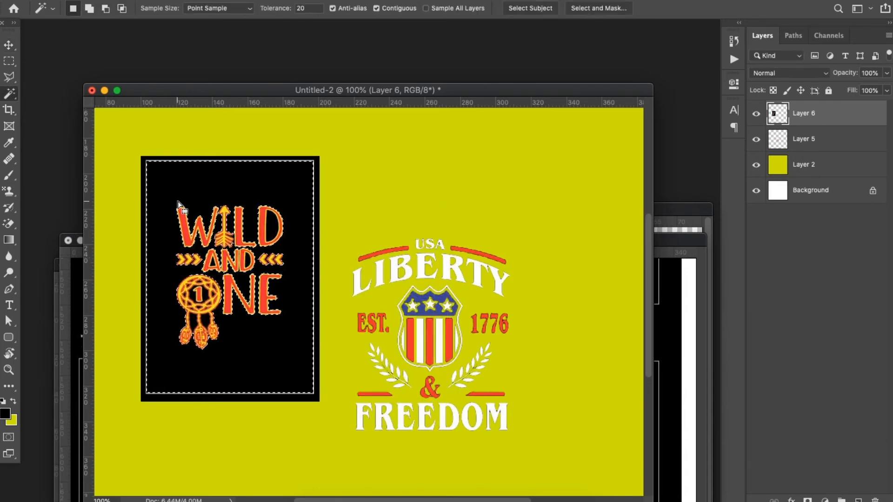
key(Delete)
key(ctrl+d)
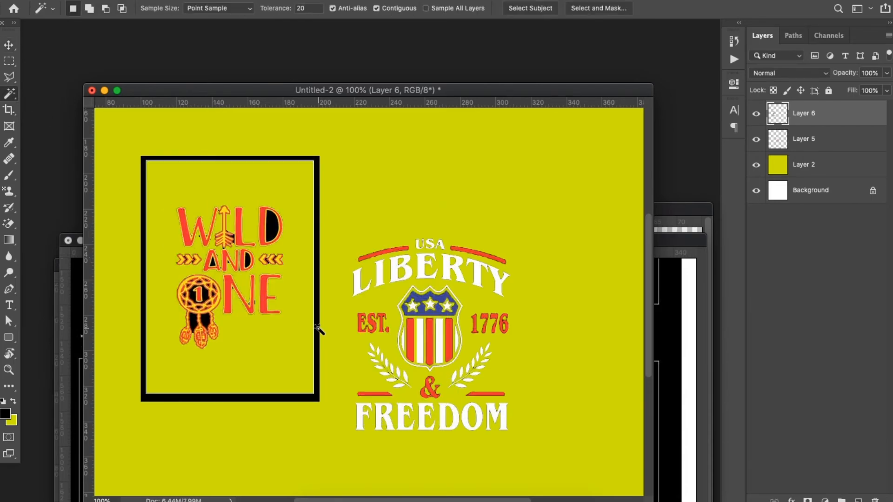
key(super+z)
key(super+z)
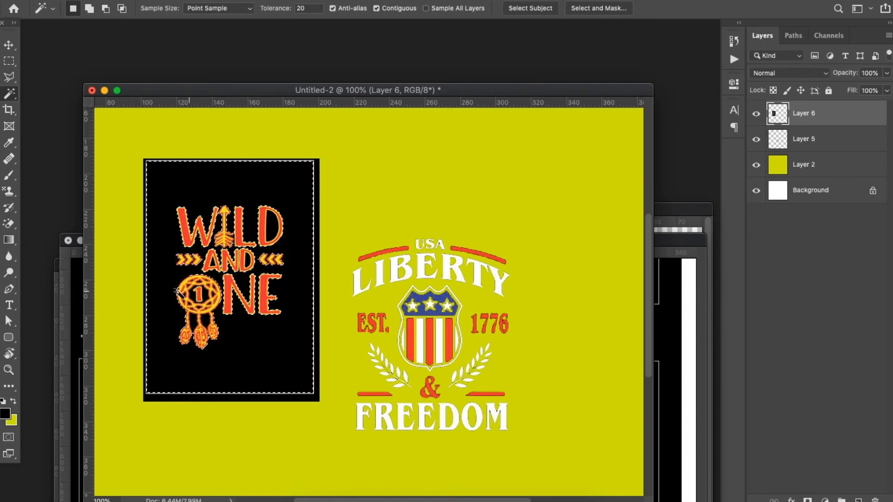
- Erase the black background inside the frame and within the D of "WILD" using the Magic Eraser at tolerance 40
click(9, 225)
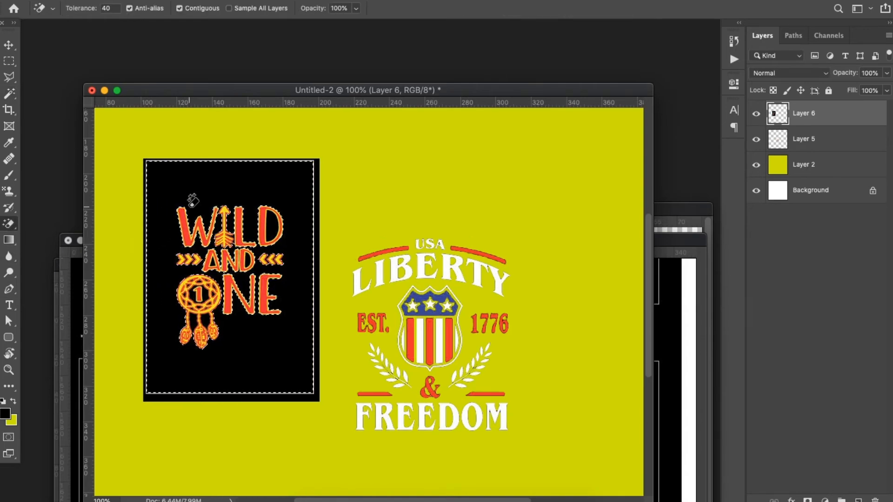
click(215, 187)
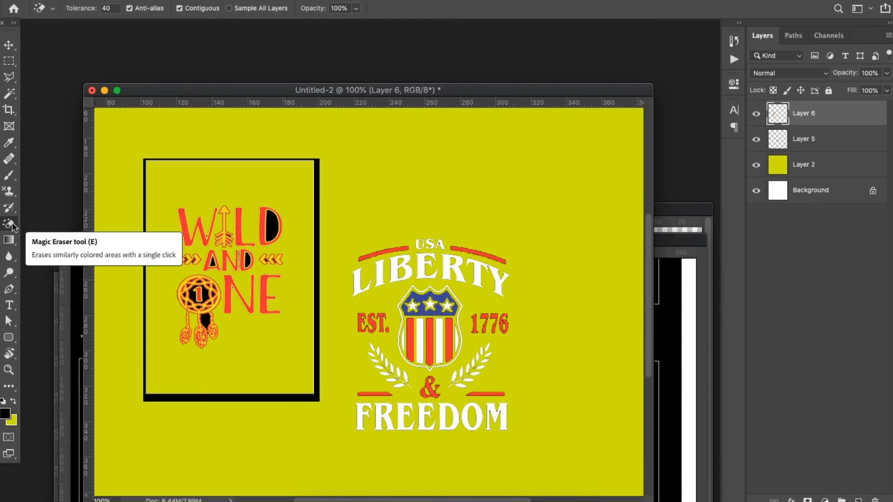
click(274, 228)
- Erase the black inside the dreamcatcher's centre, the D and A of "AND", and the gap between the hanging feathers
key(super+plus)
key(super+plus)
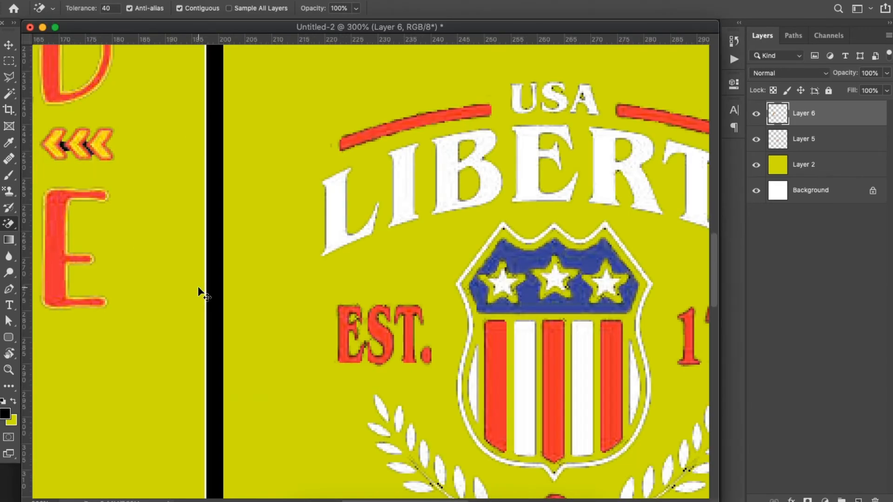
mouse_move(199, 282)
mouse_down()
mouse_move(636, 360)
mouse_move(664, 206)
mouse_up()
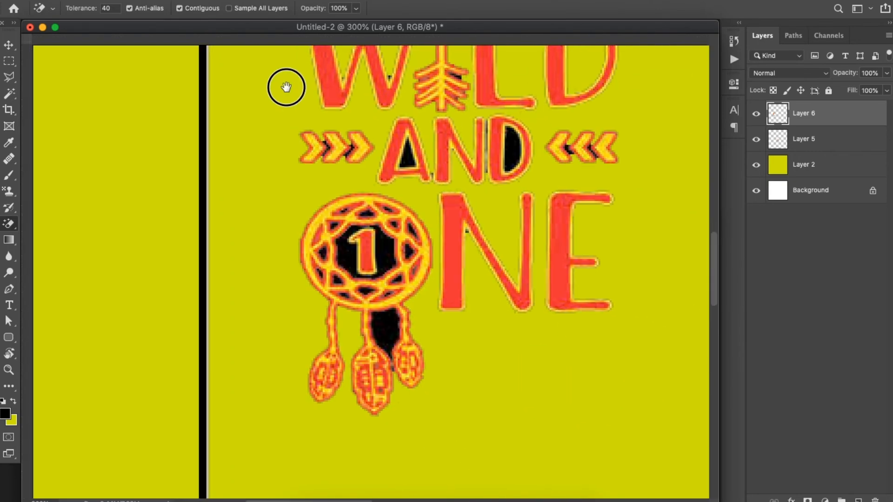
click(378, 248)
click(507, 145)
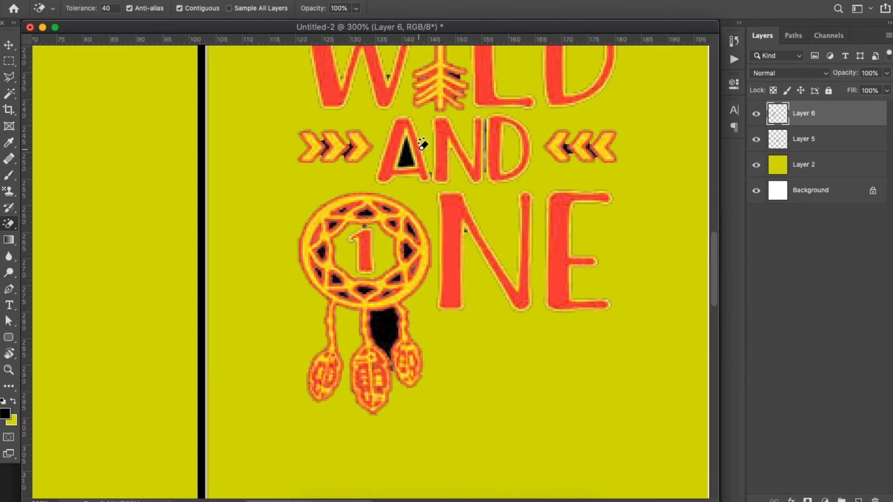
click(405, 154)
click(381, 331)
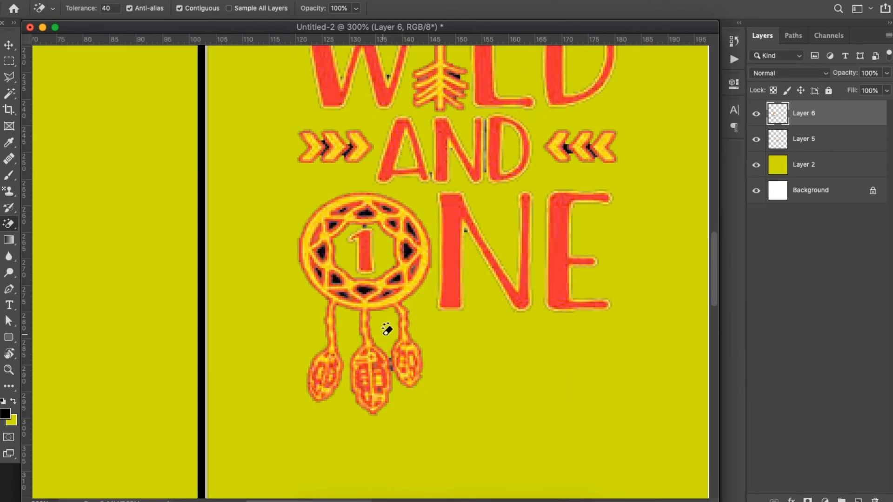
- Erase the black gaps in the dreamcatcher's web around the number 1 with the Magic Eraser
key(super+plus)
key(super+plus)
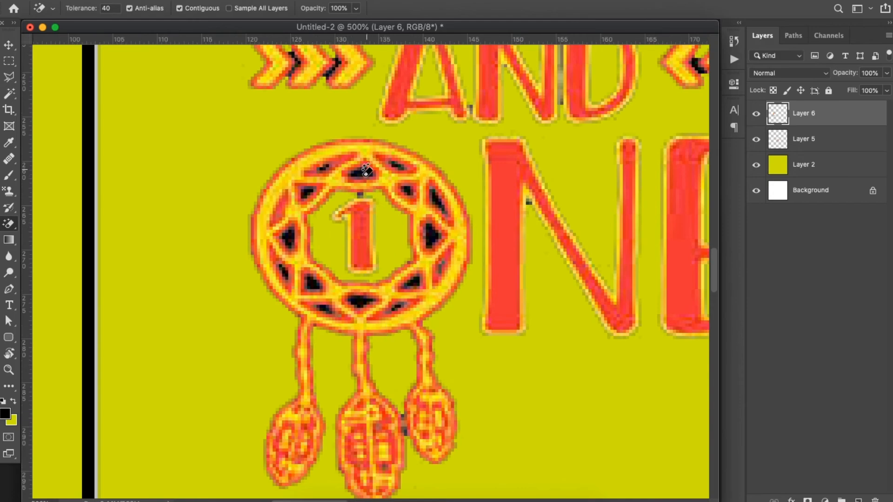
click(428, 234)
click(438, 204)
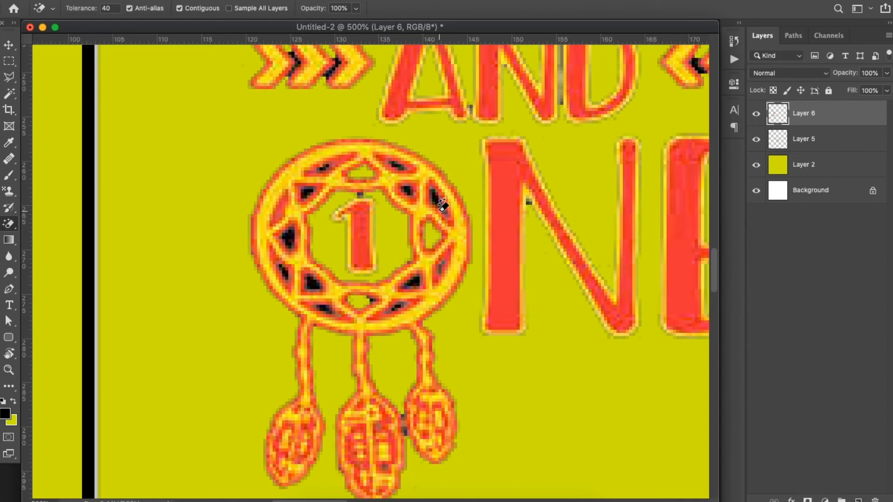
click(405, 189)
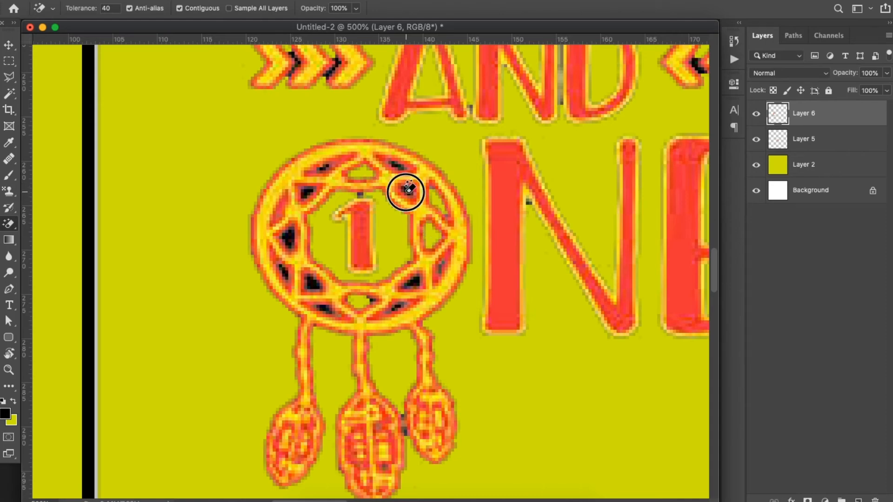
click(305, 194)
click(288, 238)
click(284, 265)
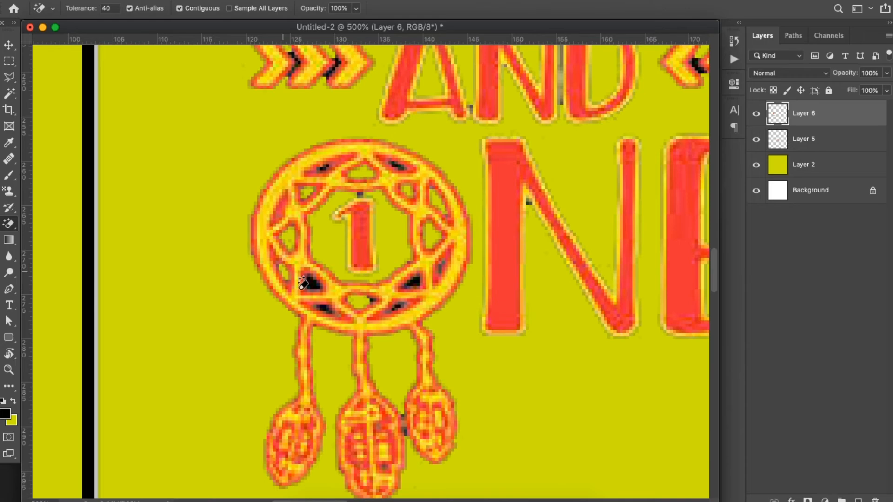
click(307, 283)
click(323, 304)
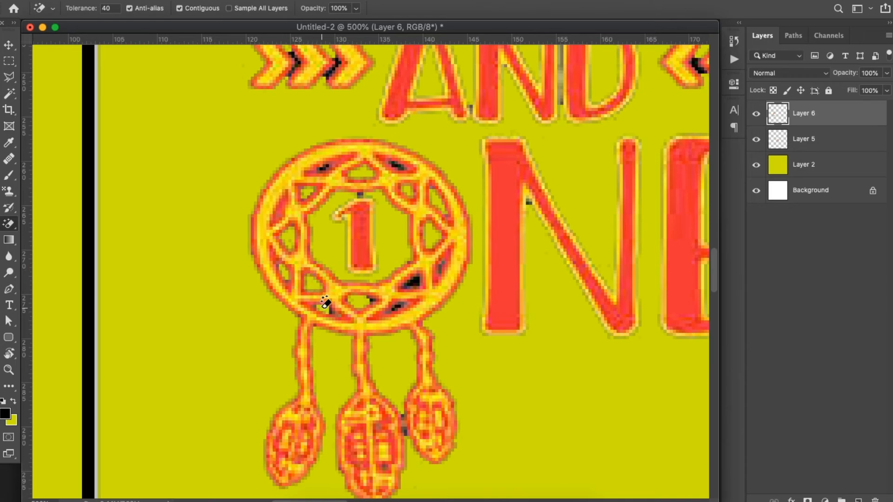
click(412, 278)
- Erase the black gaps between the chevrons on both sides of "AND" and in the tail of the upright arrow
scroll(414, 277, down, 5)
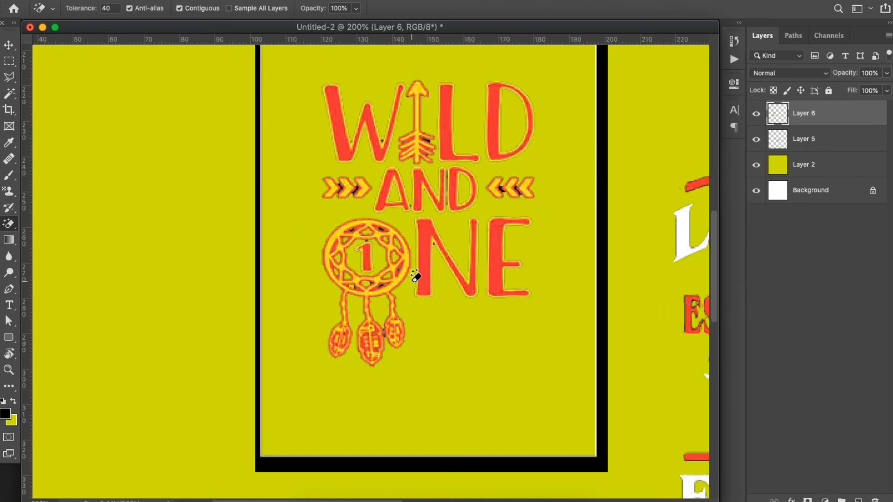
key(super+equal)
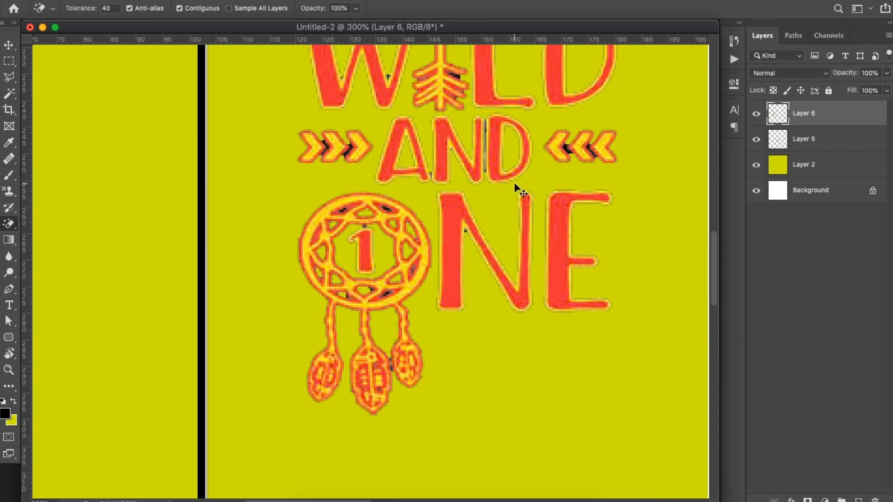
key(super+equal)
drag(554, 144, 377, 276)
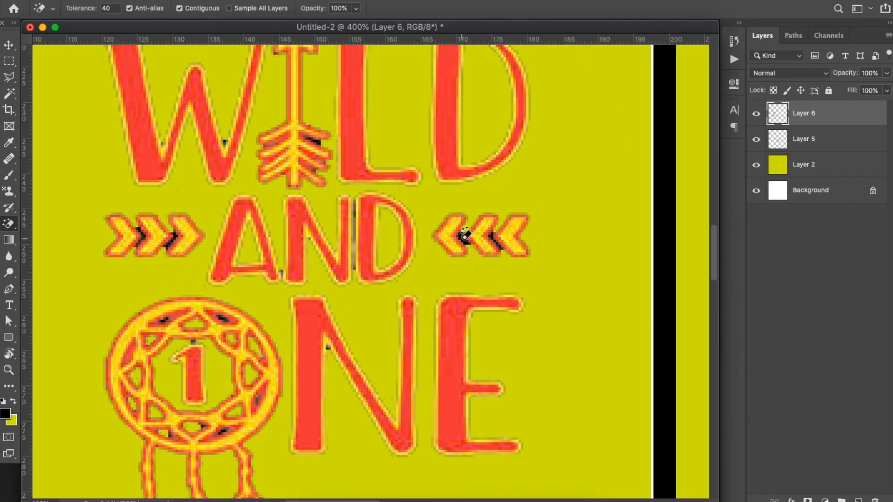
click(464, 235)
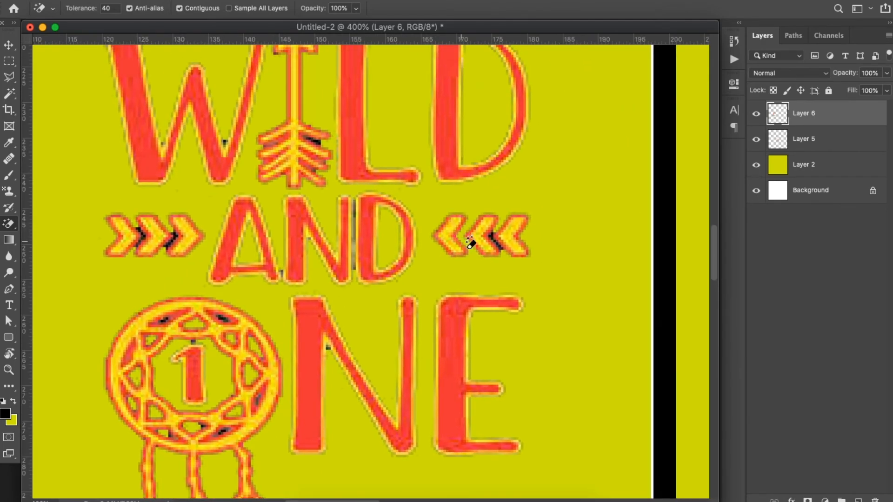
click(497, 240)
key(super+plus)
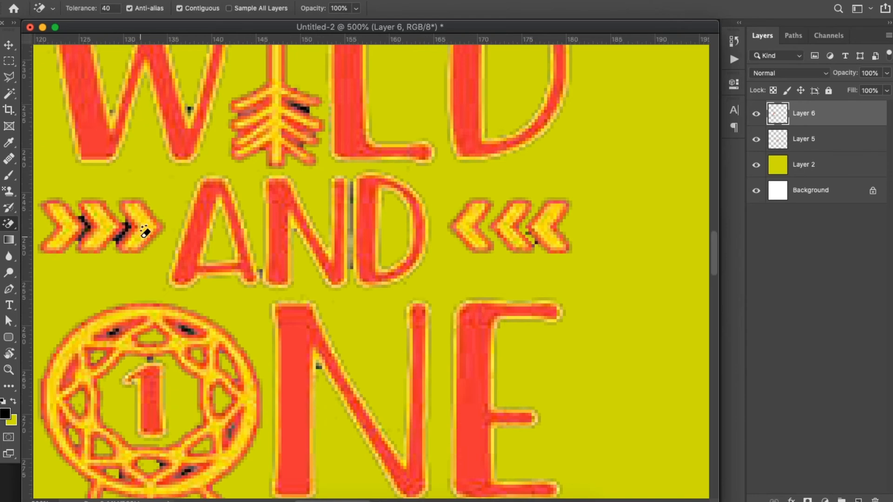
drag(144, 236, 306, 292)
click(246, 274)
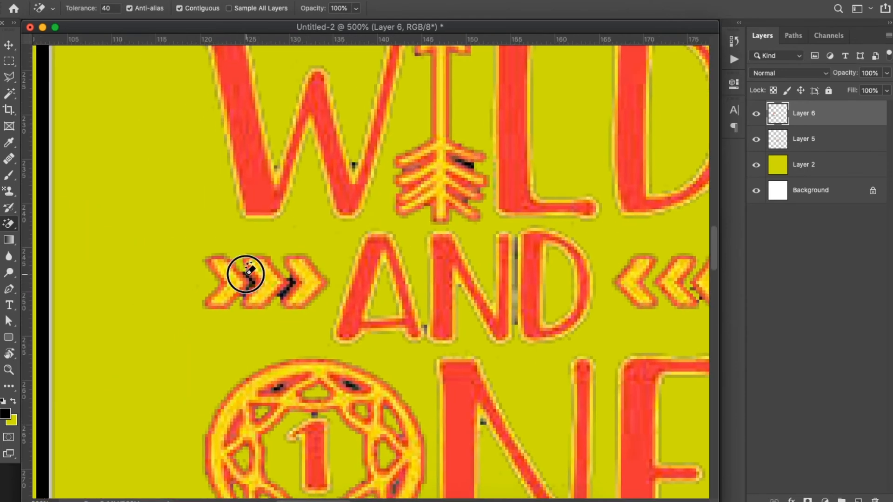
click(288, 287)
click(469, 159)
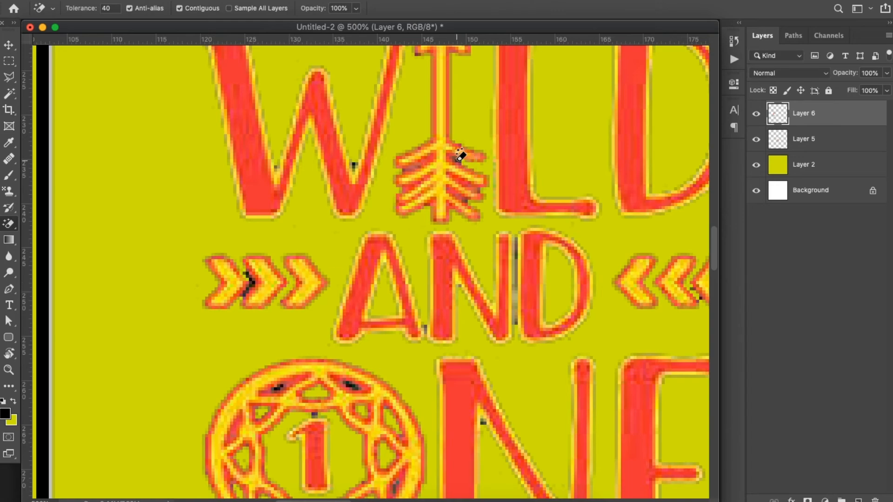
- Copy the "Wild and One" artwork without its frame from Layer 6 to a new layer
key(super+minus)
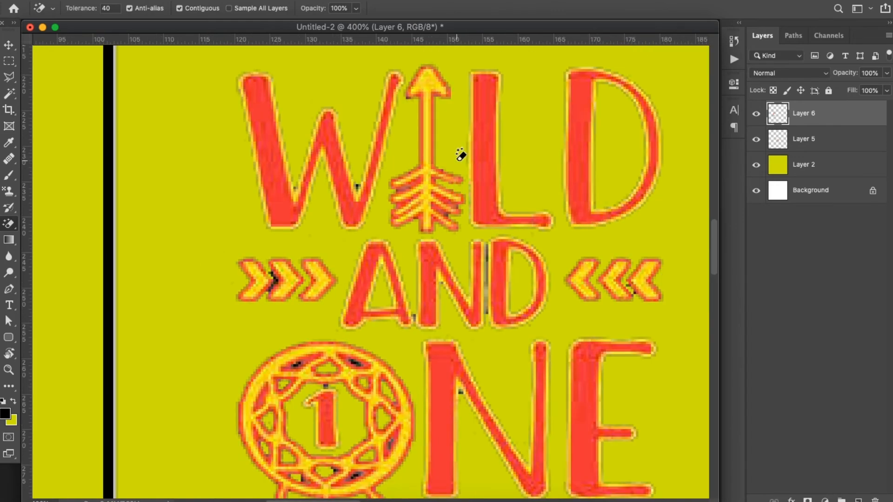
key(super+minus)
key(super+minus)
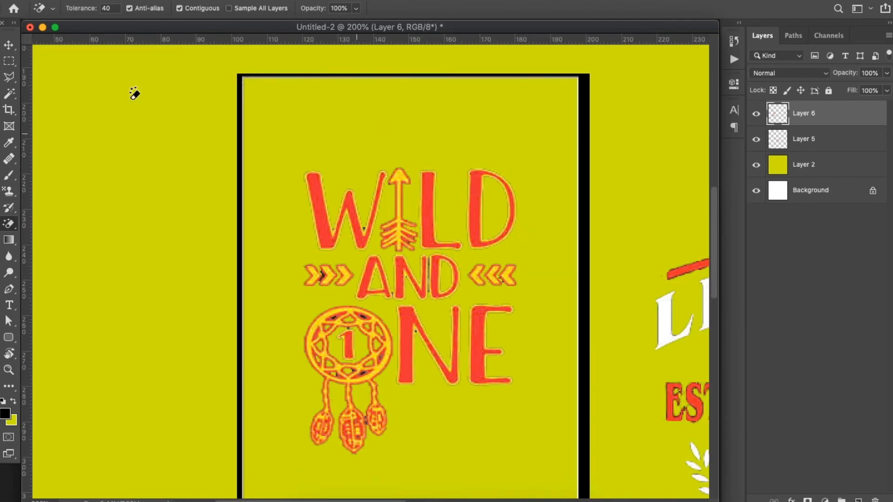
click(12, 62)
drag(310, 147, 532, 460)
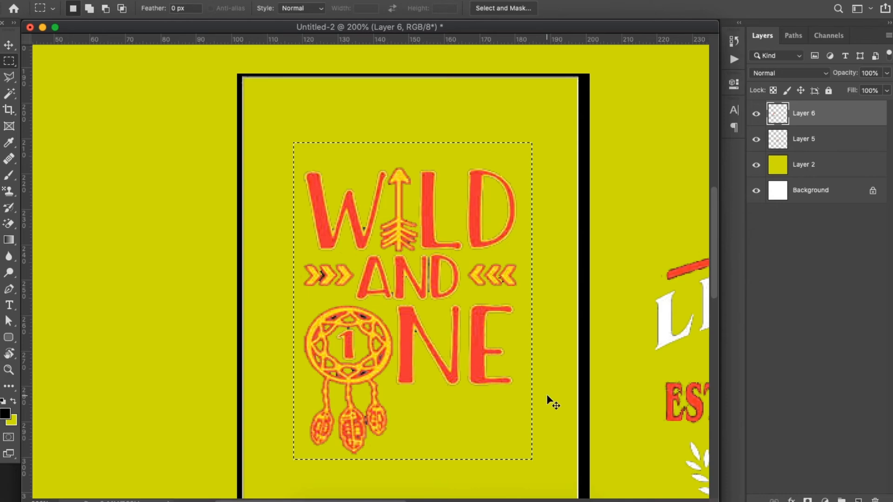
key(super+j)
- Hide Layer 6 and Layer 5, and view the isolated "Wild and One" artwork on yellow in full-screen mode
click(756, 140)
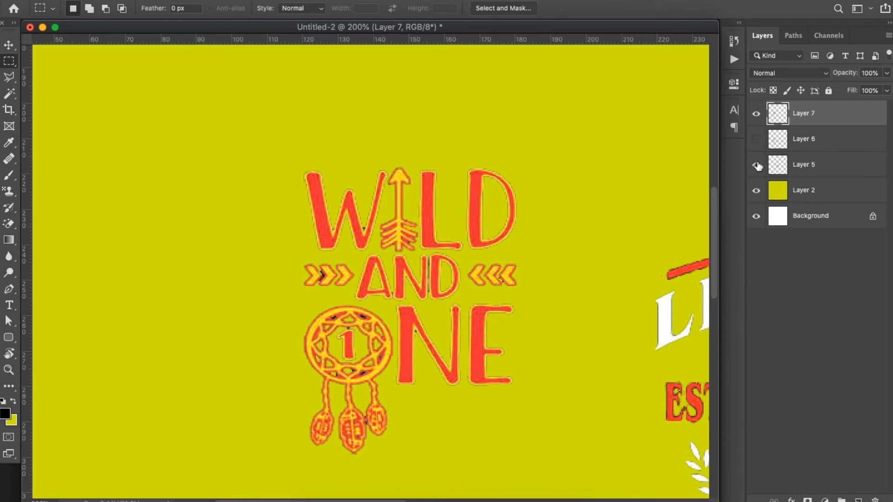
click(757, 165)
key(super+minus)
key(super+minus)
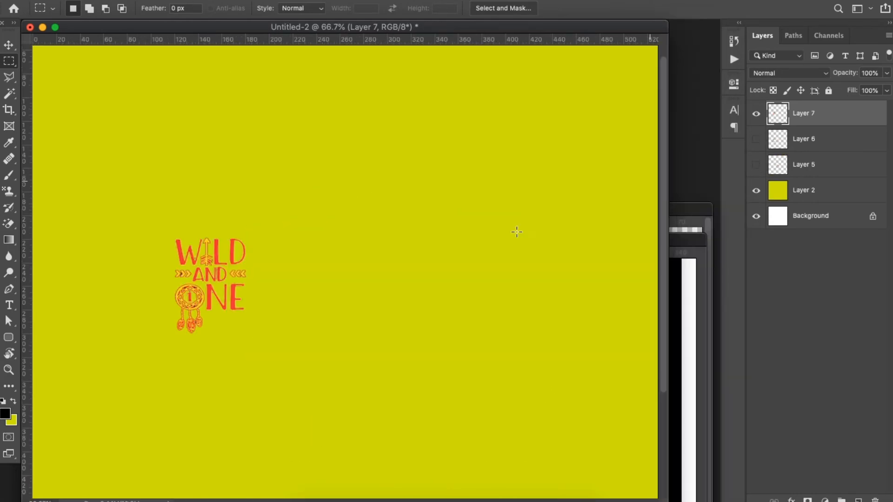
key(f)
key(f)
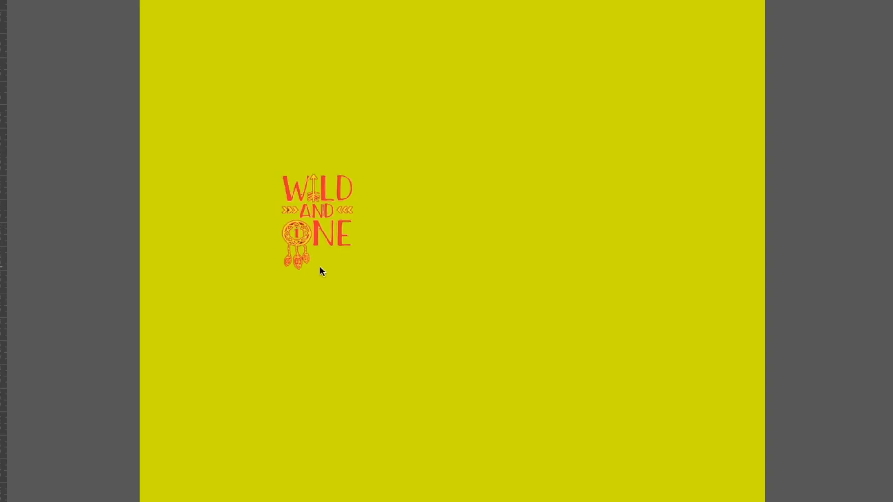
key(f)
key(f)
- Load the outline of the Layer 7 "Wild and One" artwork as a selection
key(super+plus)
key(super+plus)
key(super+plus)
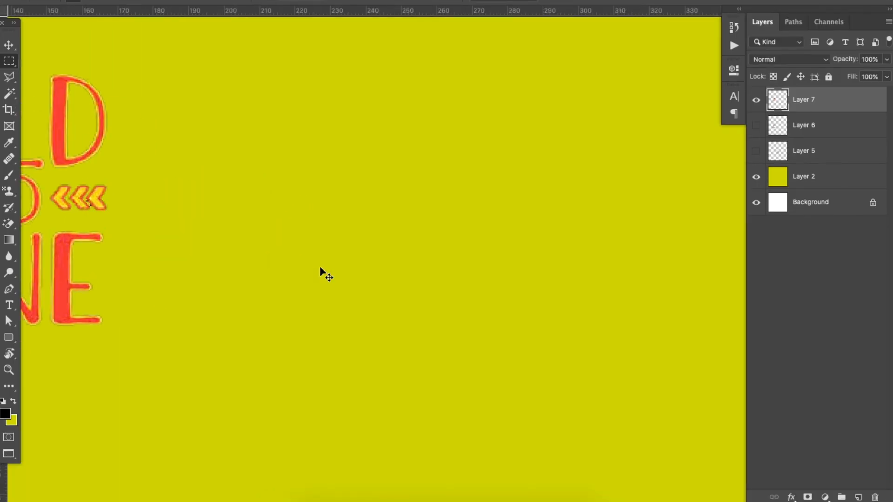
drag(259, 249, 489, 258)
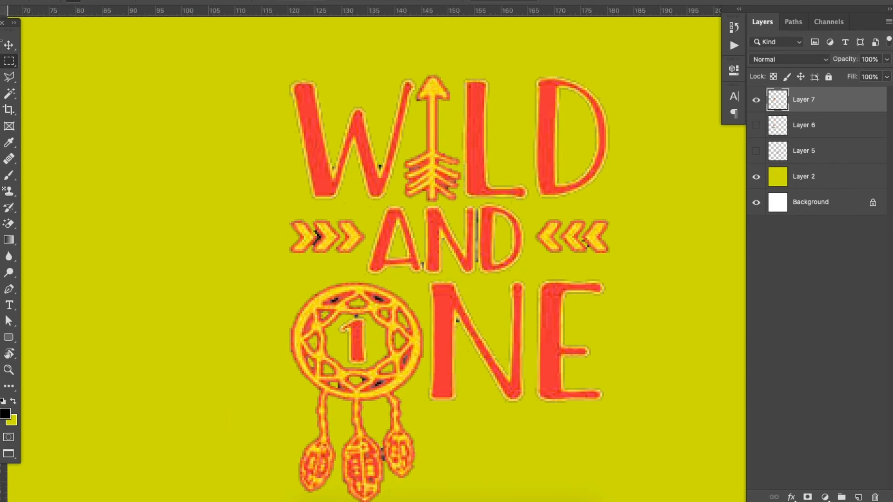
key(v)
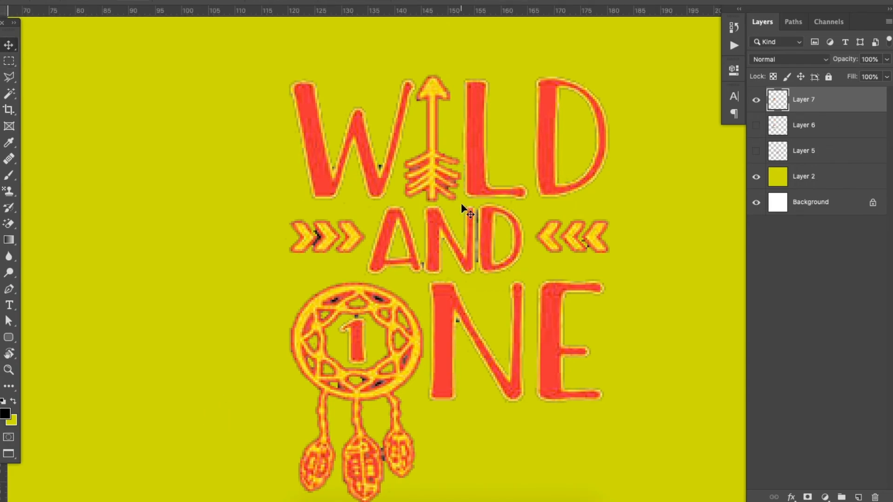
ctrl+click(779, 107)
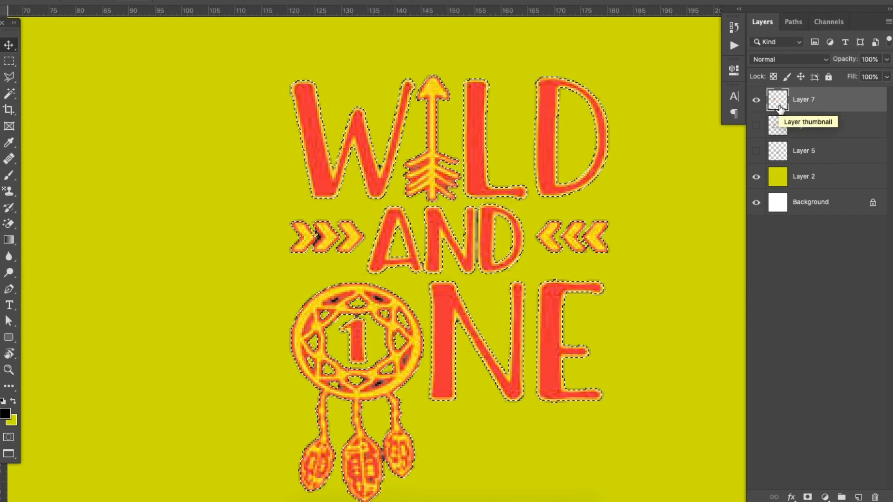
- Deselect the artwork outline and delete the dark strip between the N and D of "AND"
key(ctrl+d)
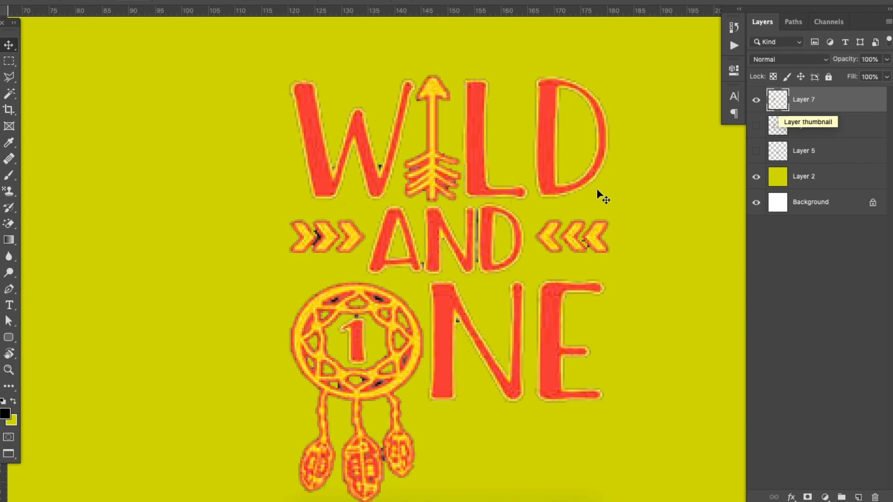
key(ctrl+plus)
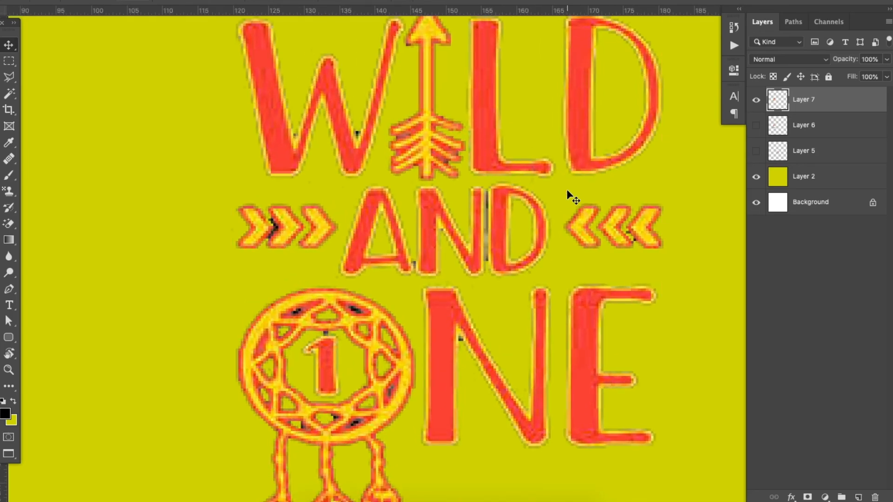
click(13, 62)
key(ctrl+plus)
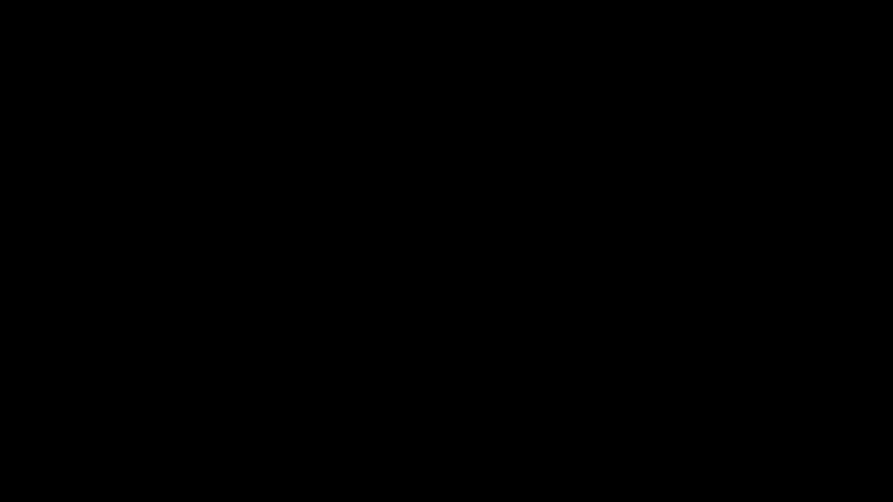
drag(499, 136, 504, 300)
key(Delete)
key(super+d)
key(super+minus)
key(super+minus)
key(super+minus)
key(super+minus)
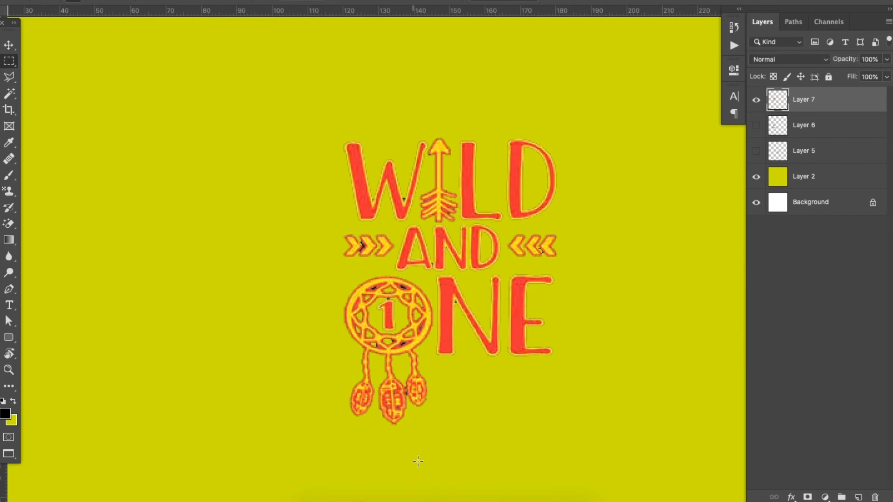
- Examine the "Wild and One" artwork at different magnifications for leftover black specks
click(5, 46)
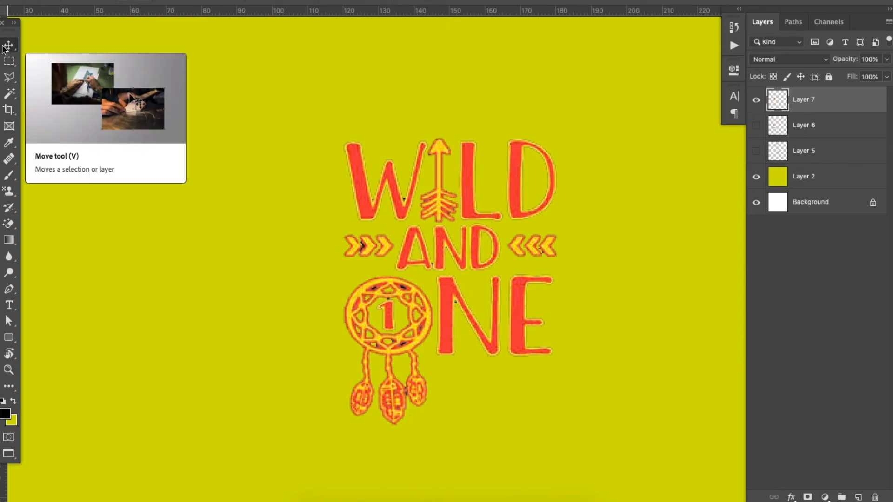
click(242, 300)
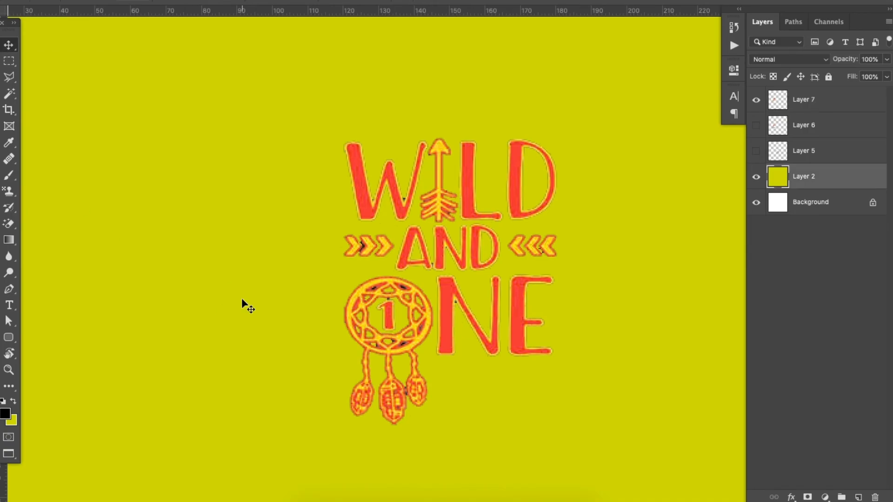
key(super+plus)
key(super+plus)
key(super+minus)
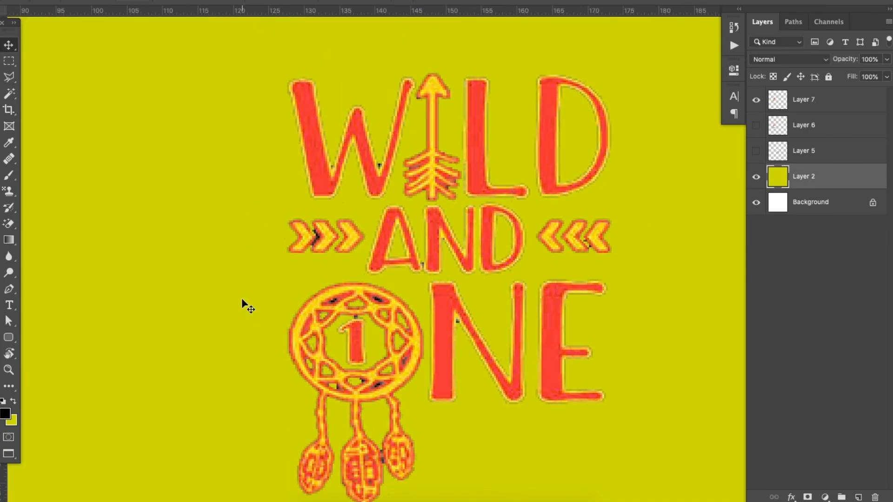
key(super+plus)
key(super+plus)
key(super+minus)
key(super+minus)
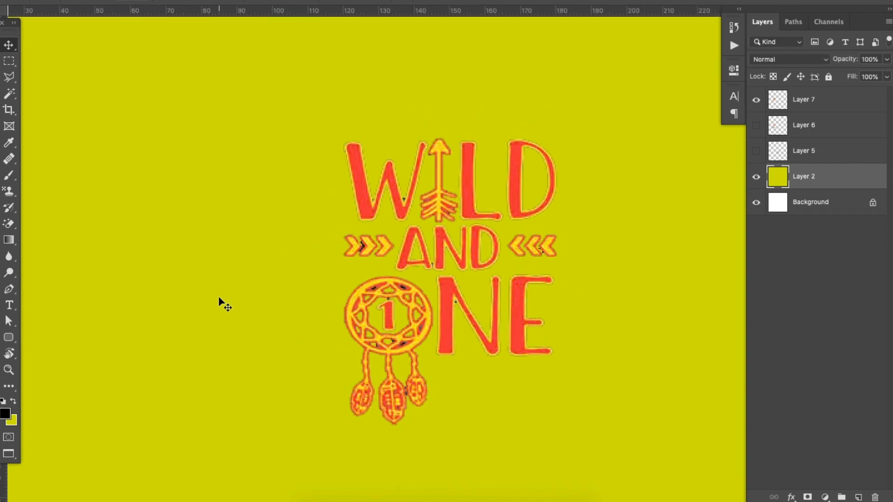
- Select the leftover black specks on Layer 7 with Color Range by sampling their dark colour in the chevrons, W and dreamcatcher
click(296, 1)
mouse_move(266, 1)
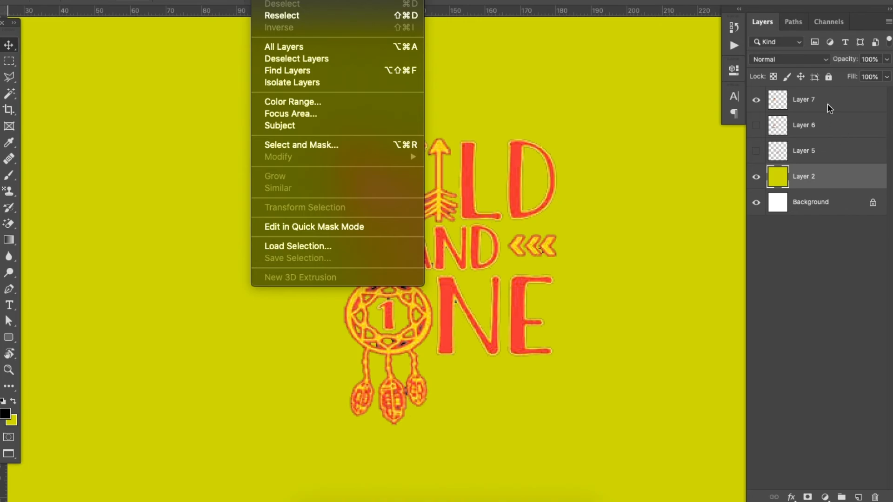
click(840, 105)
click(842, 107)
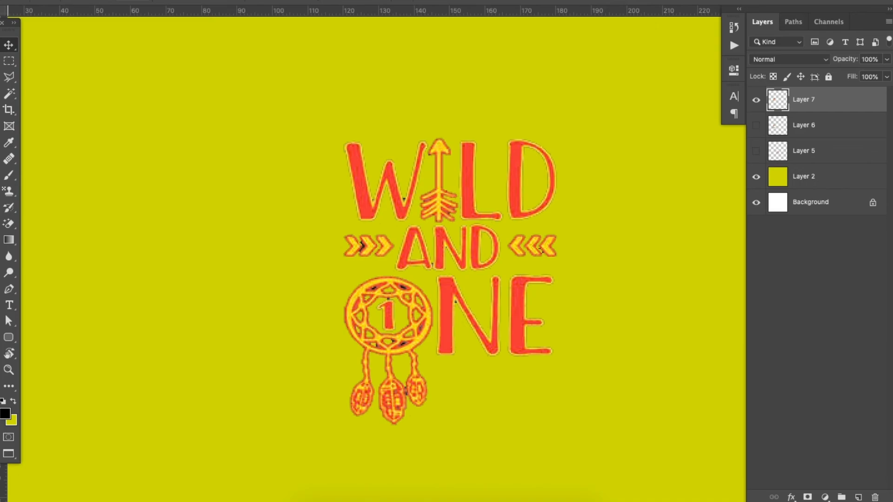
click(265, 0)
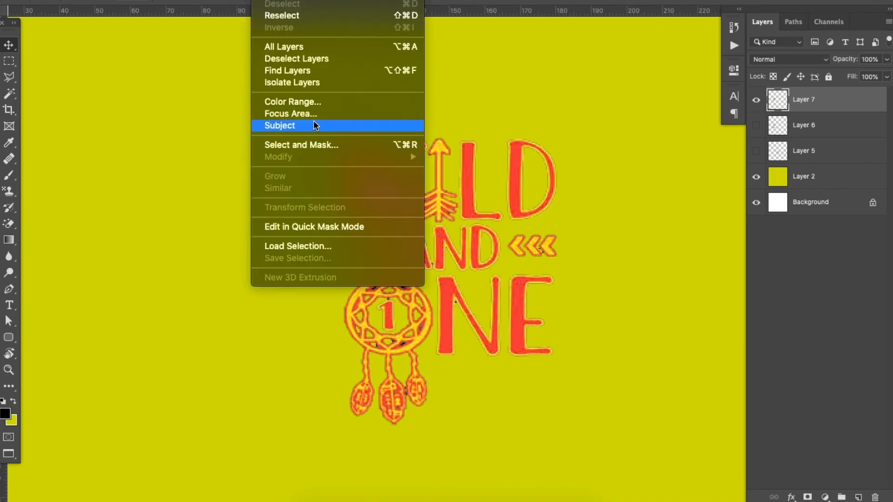
mouse_move(228, 1)
mouse_move(265, 1)
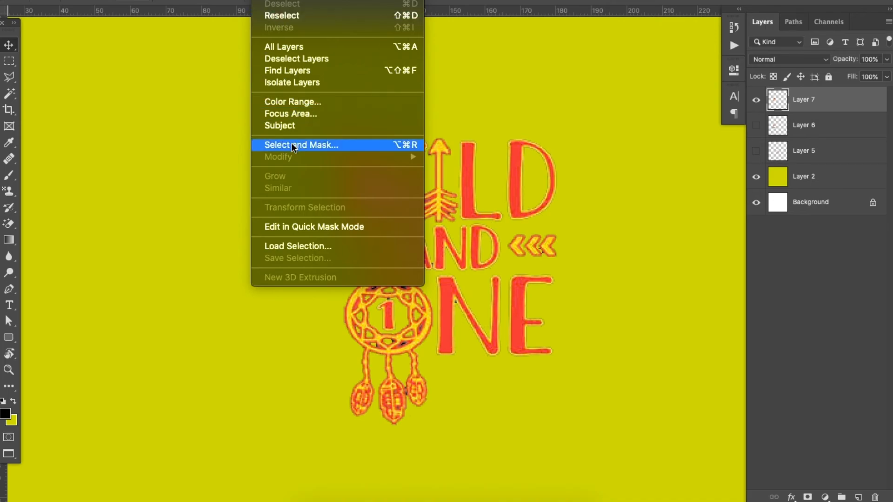
click(294, 106)
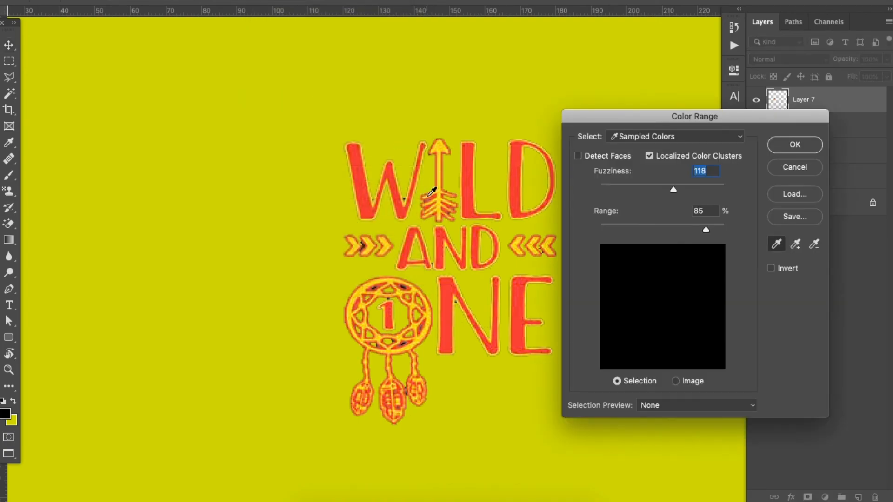
key(super+plus)
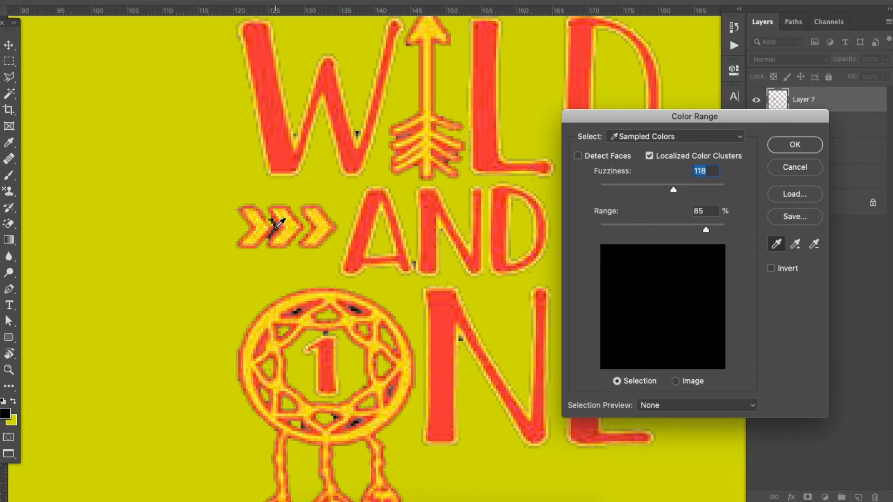
click(276, 227)
click(359, 133)
click(354, 312)
key(ctrl+minus)
key(ctrl+minus)
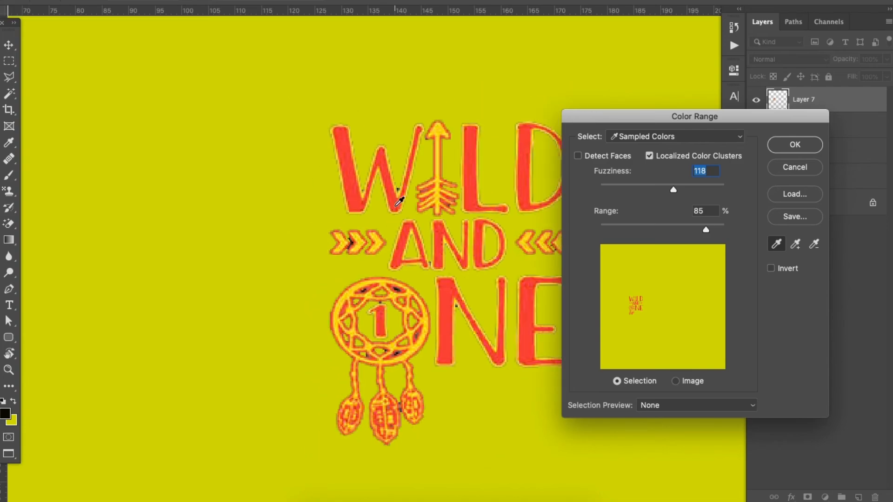
click(804, 147)
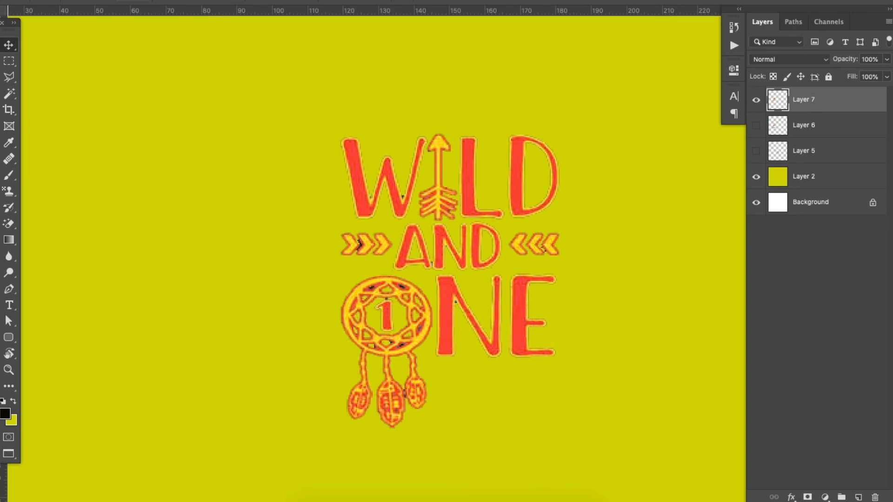
- Expand the selection around the black specks by 1 pixel
scroll(456, 267, up, 5)
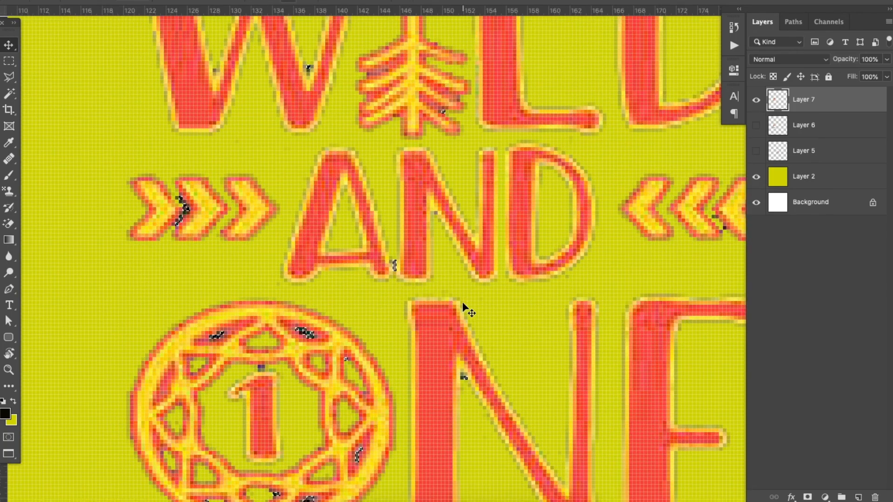
scroll(463, 305, up, 8)
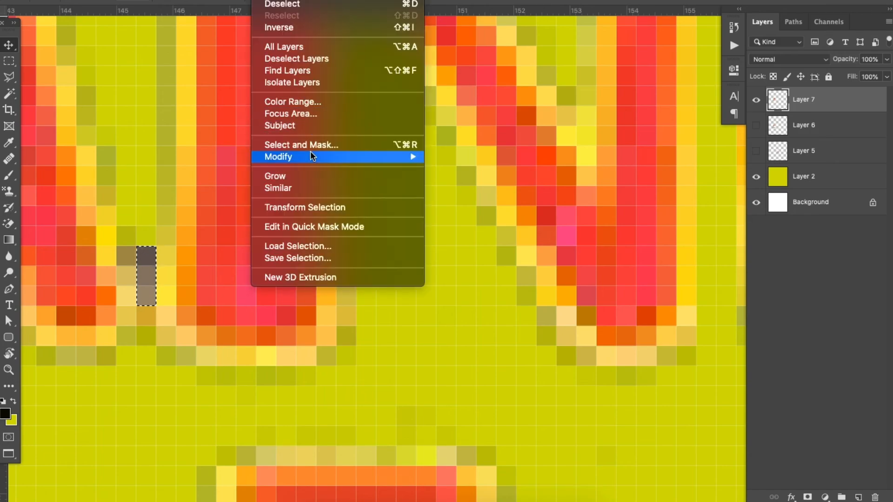
mouse_move(311, 154)
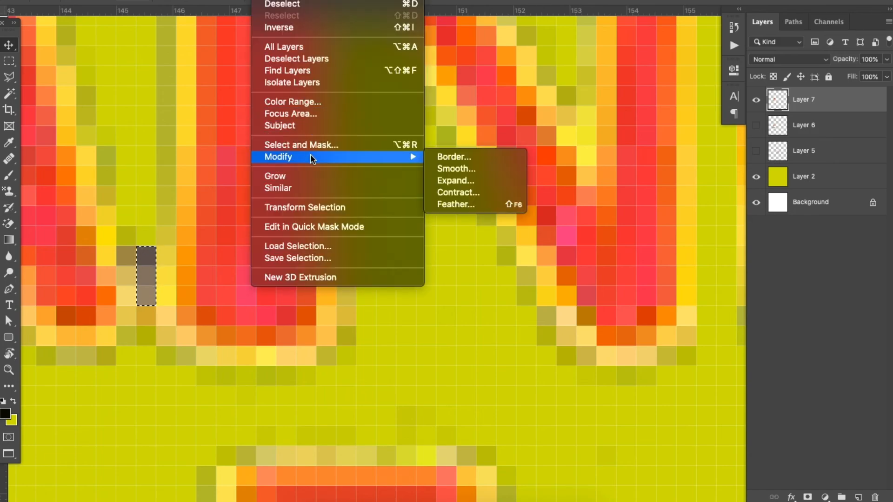
click(467, 183)
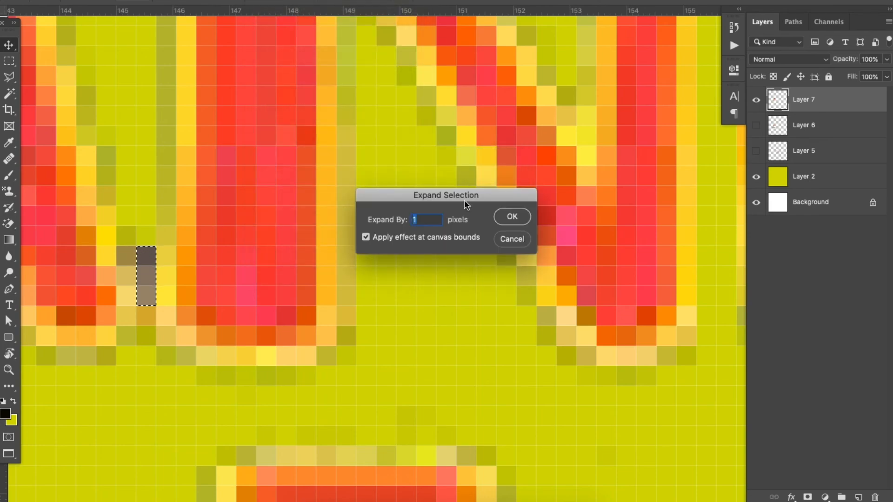
click(521, 218)
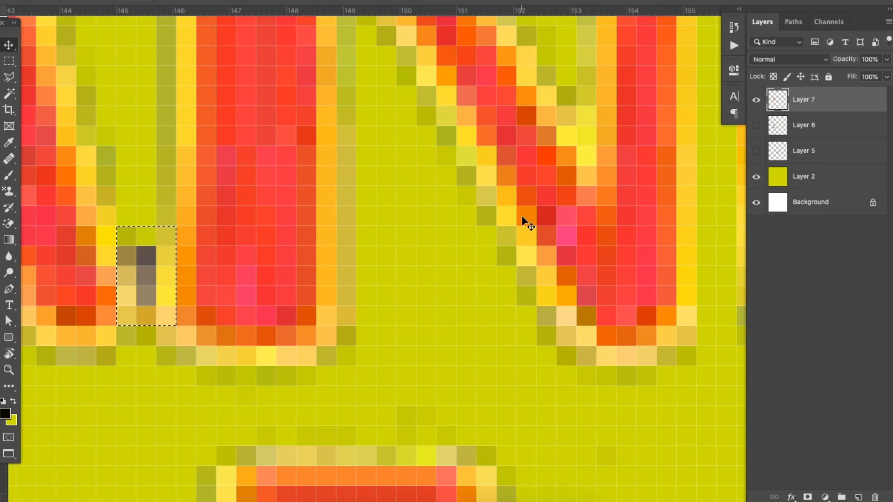
scroll(521, 216, down, 5)
scroll(522, 217, down, 1)
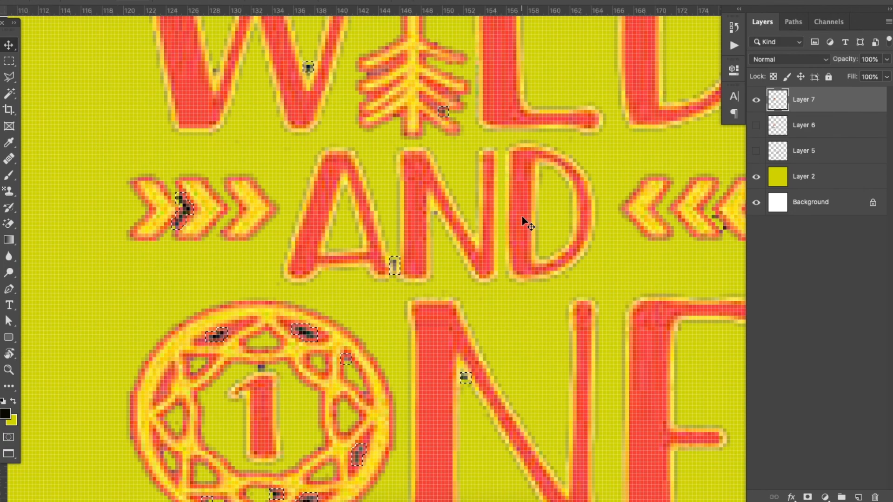
scroll(522, 217, down, 1)
scroll(521, 216, down, 1)
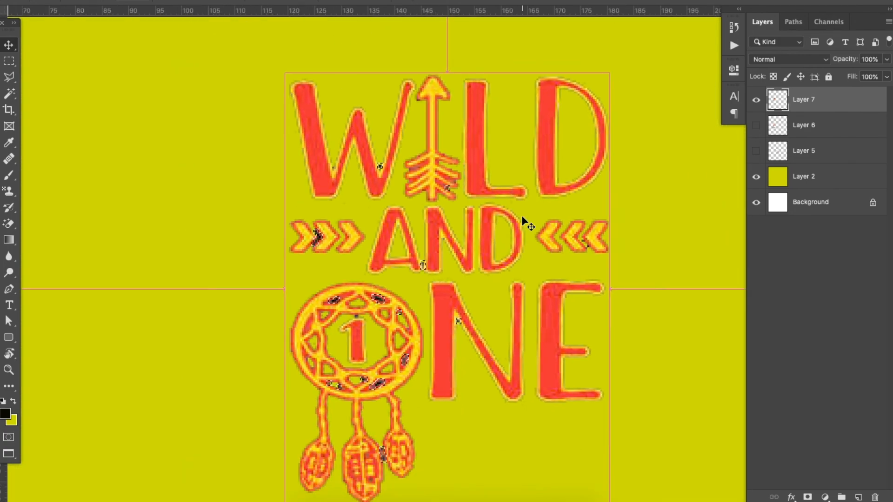
- Refine the selection in Select and Mask with radius 1 px, smooth 1 and feather 0.1 px, and delete the selected black specks
click(9, 63)
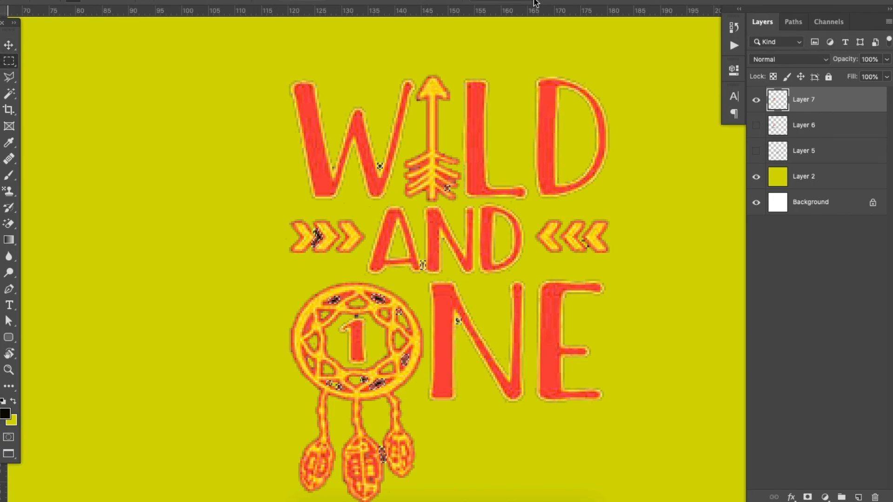
click(514, 1)
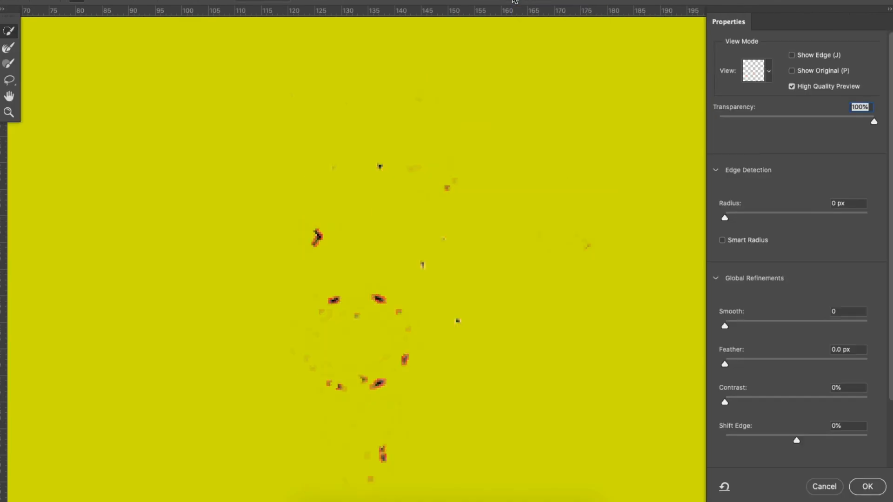
key(Tab)
text(1)
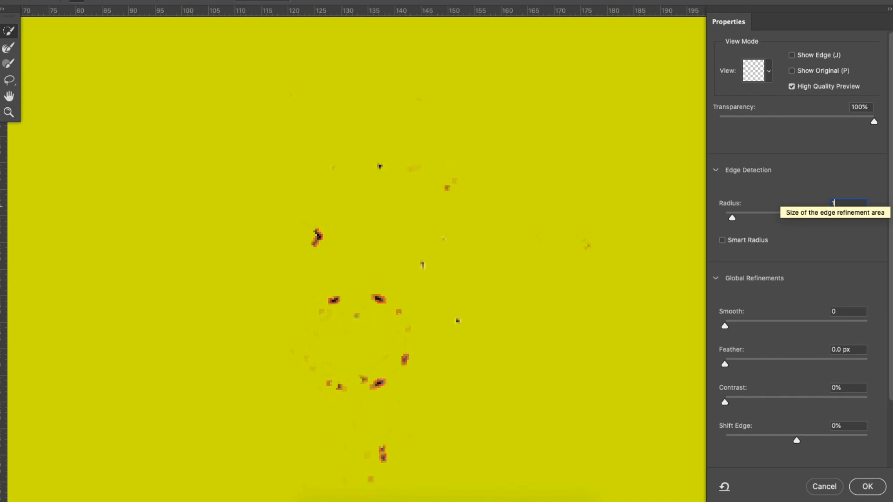
key(super+minus)
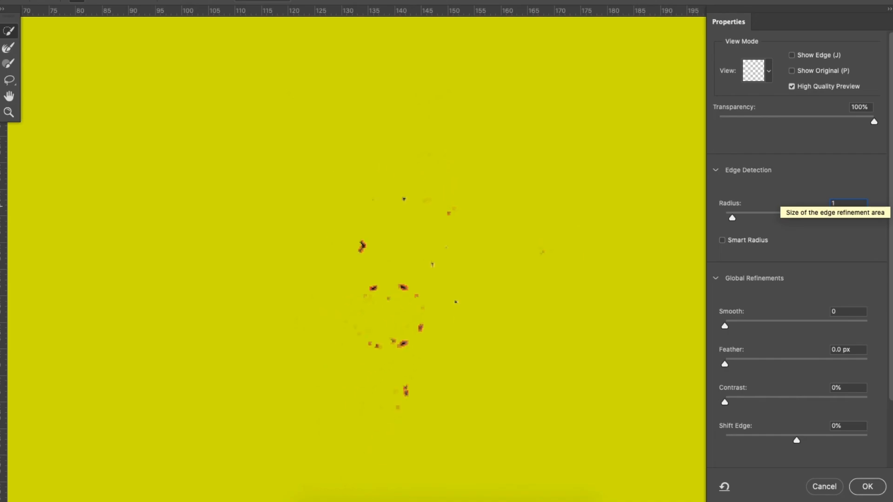
key(Tab)
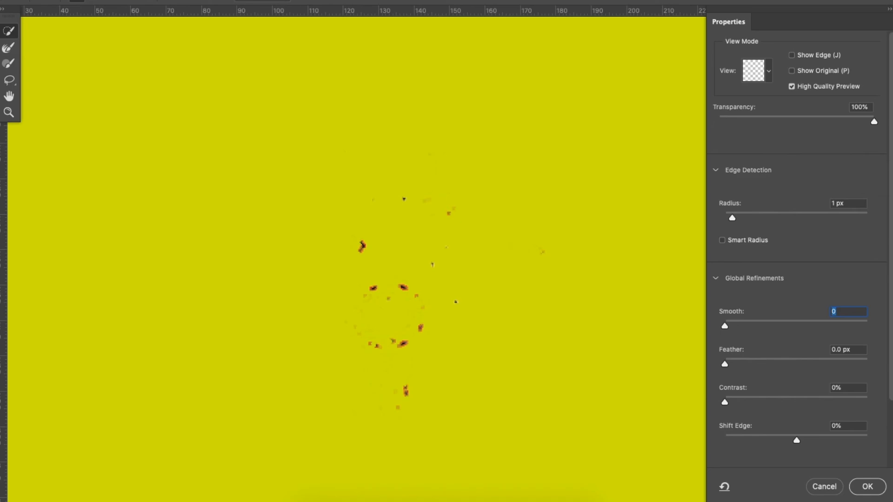
text(1)
key(Tab)
key(Right)
text(2)
key(BackSpace)
text(1)
key(Tab)
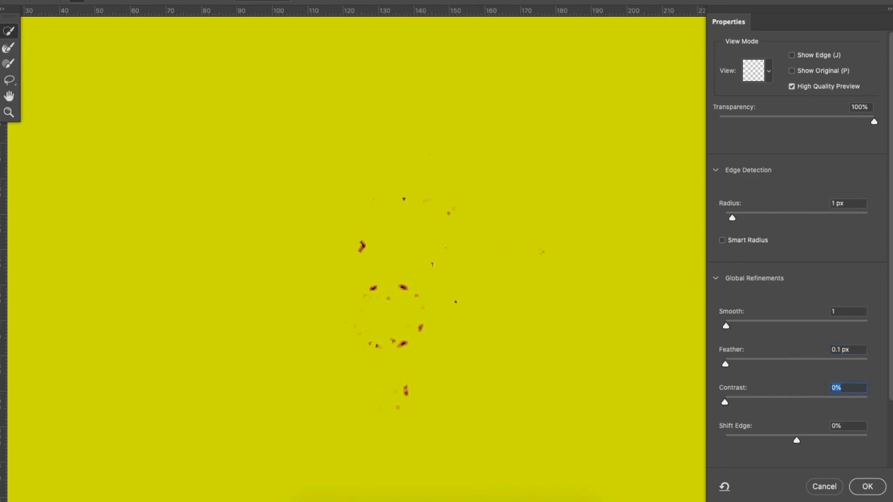
click(866, 486)
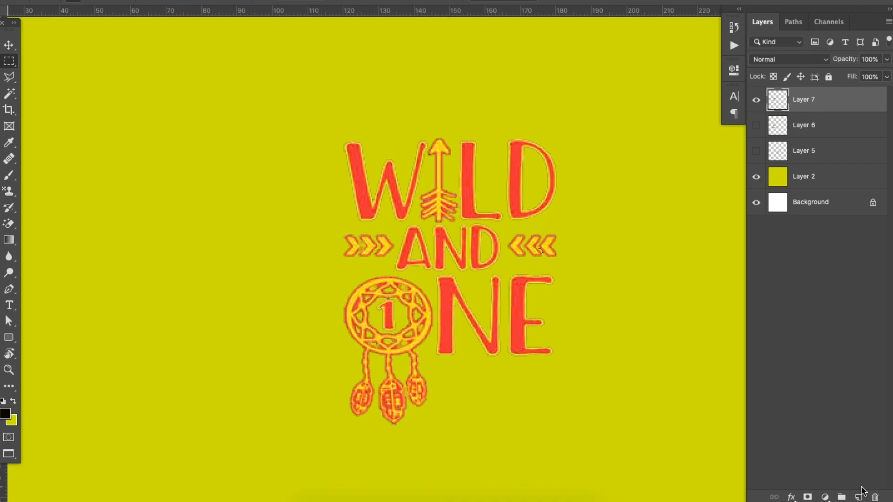
- Check the cleaned "Wild and One" artwork at a smaller size in full-screen mode and return to the standard view
key(super+minus)
key(super+minus)
key(f)
key(f)
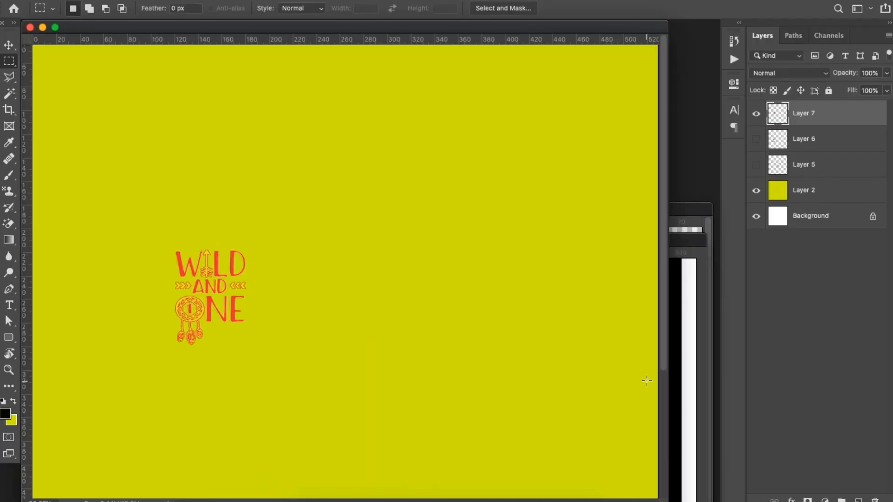
key(f)
key(f)
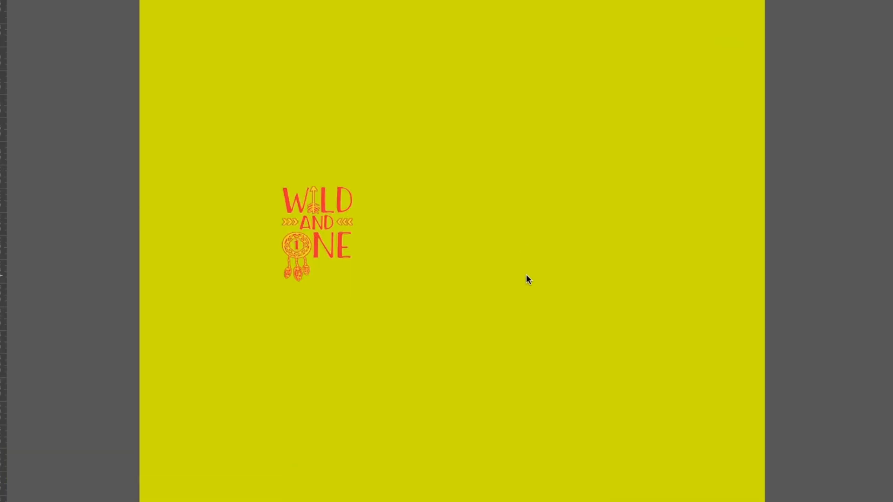
key(f)
- Paste the original framed "Wild and One" design and arrange it side by side with the cleaned artwork for comparison
key(super+v)
key(v)
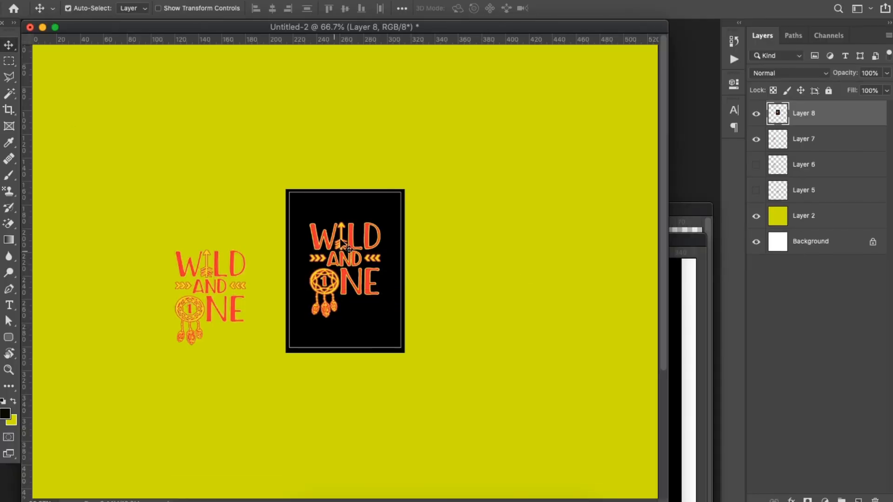
drag(356, 210, 114, 229)
drag(182, 266, 415, 208)
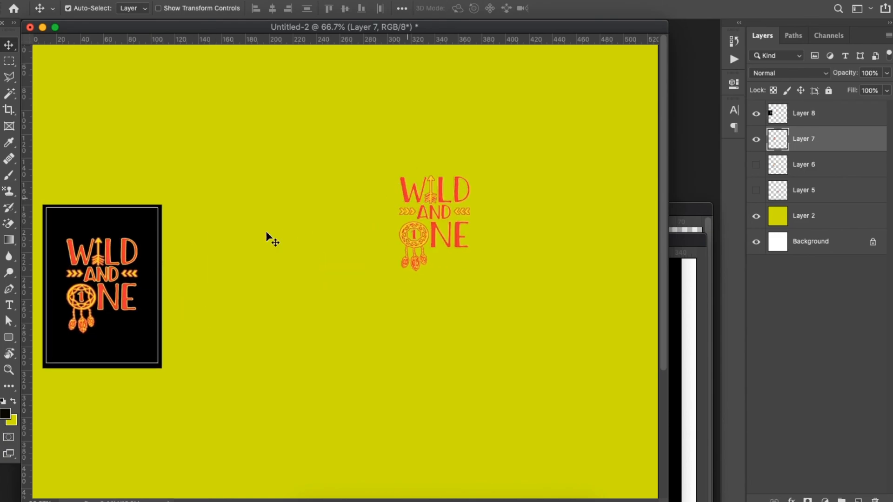
drag(160, 232, 372, 158)
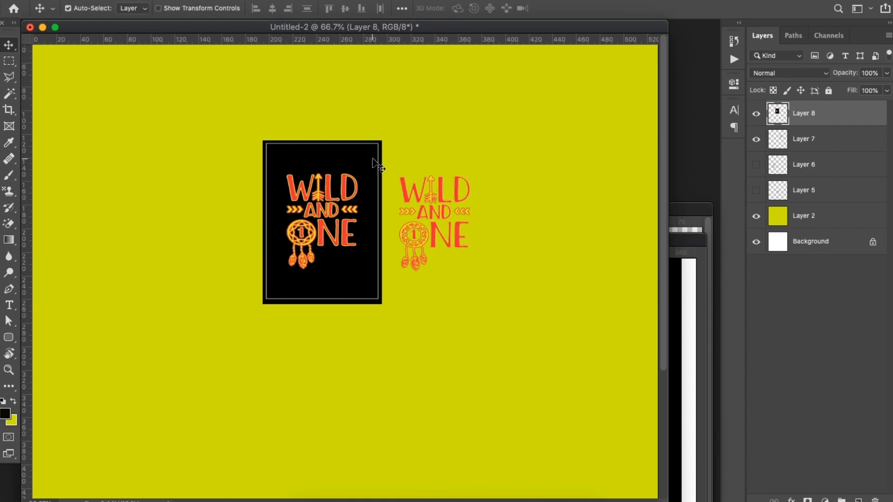
- Compare the cleaned "Wild and One" artwork with the framed original at closer zoom levels
key(super+plus)
key(super+plus)
key(super+minus)
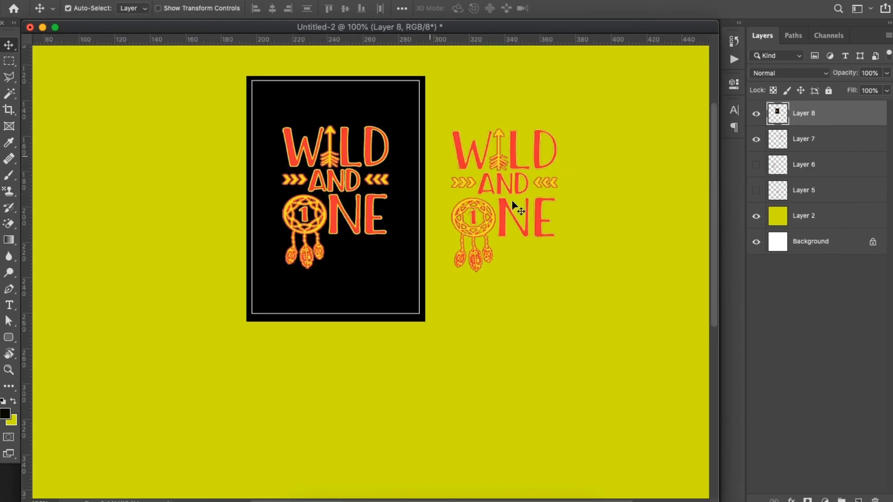
drag(547, 198, 505, 269)
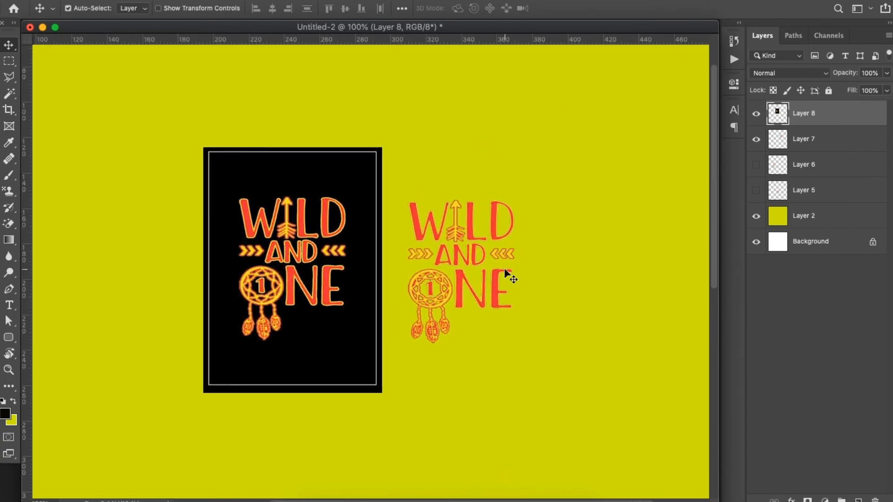
key(super+plus)
key(super+minus)
click(756, 139)
- Select the cleaned artwork's layer in Untitled-2 and switch to the sweater mockup's smart object document, Capa 3 copia.psb
click(809, 137)
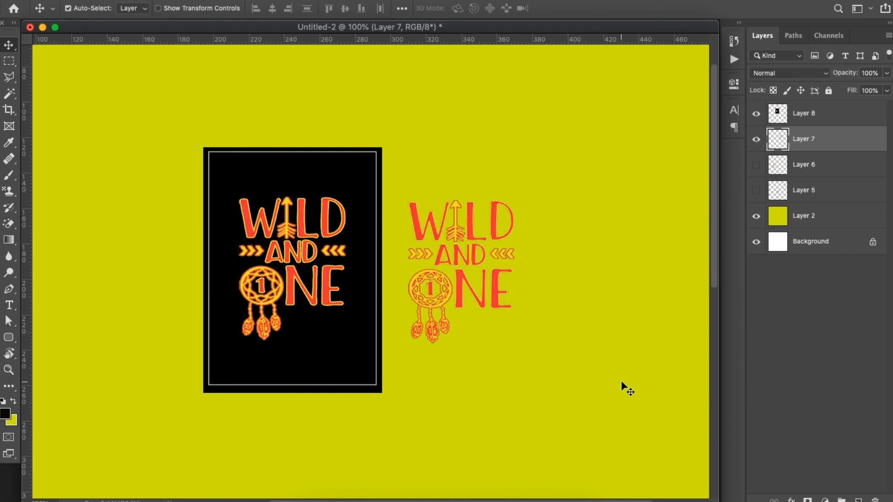
key(ctrl+Up)
click(88, 92)
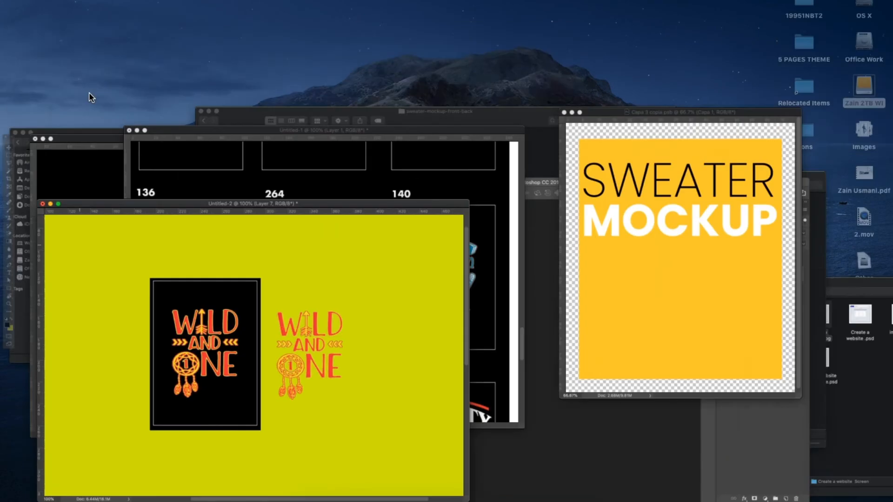
drag(412, 266, 410, 237)
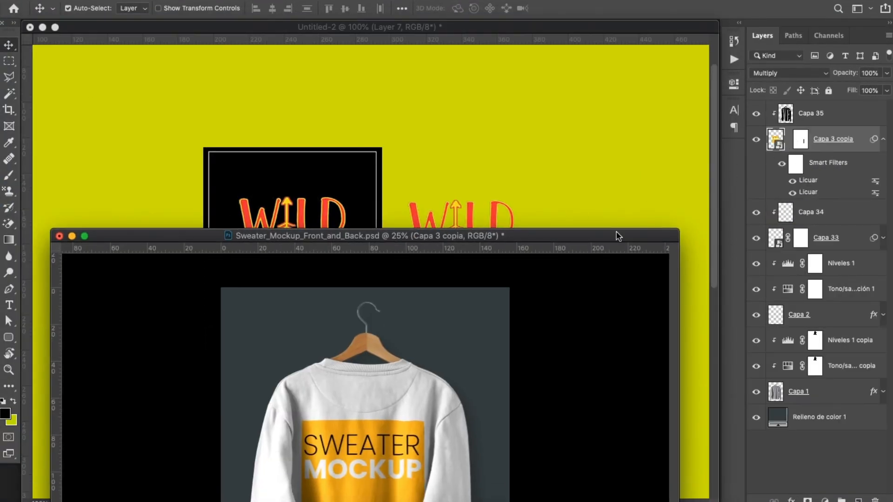
key(ctrl+Up)
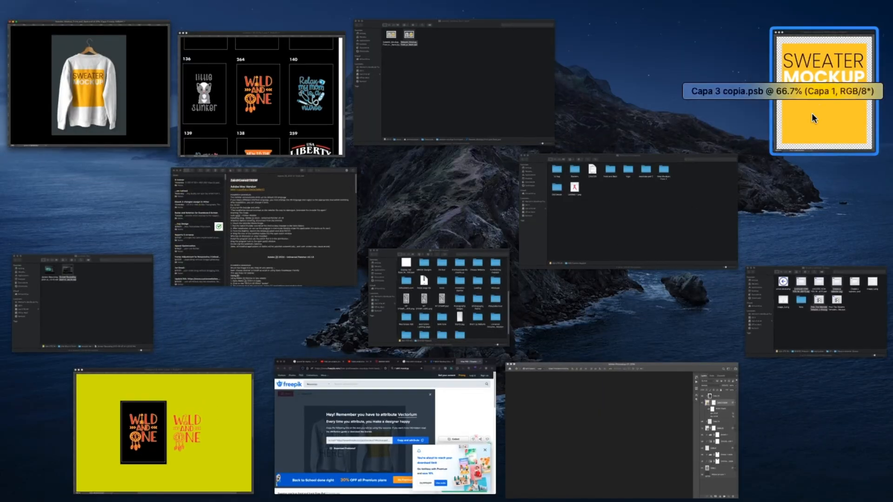
click(811, 118)
drag(484, 213, 393, 123)
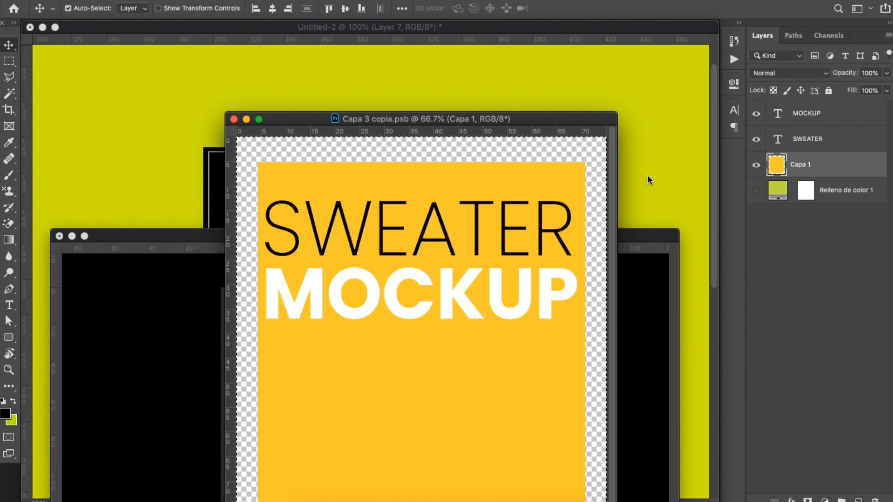
- Merge all layers of the smart object document into one and hide the merged placeholder layer
click(798, 195)
shift+click(830, 117)
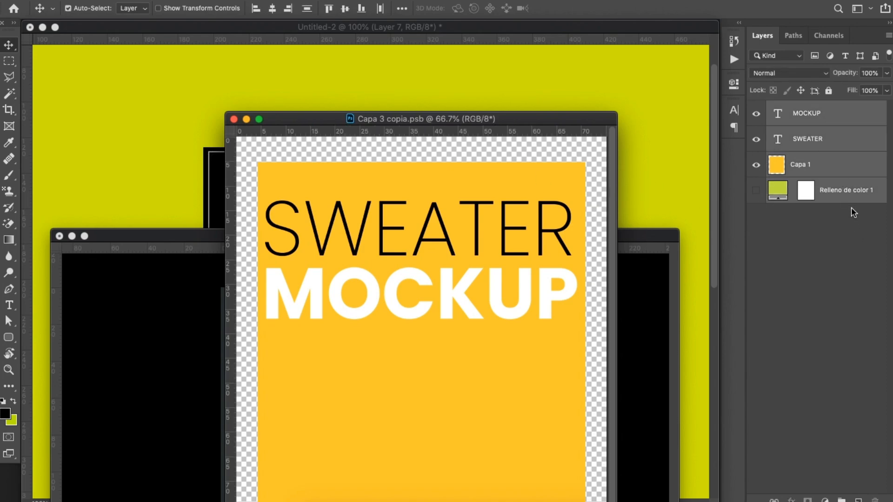
key(super+e)
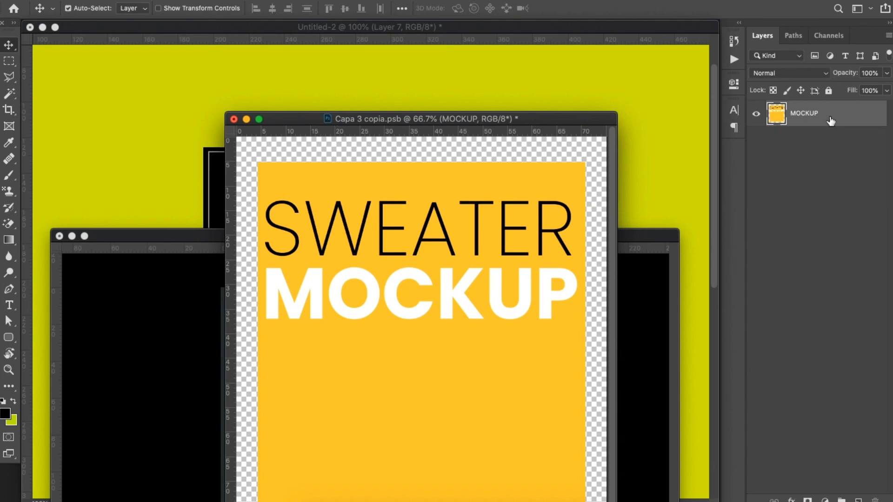
drag(830, 121, 873, 500)
key(super+j)
drag(802, 113, 875, 498)
drag(853, 118, 874, 498)
click(757, 115)
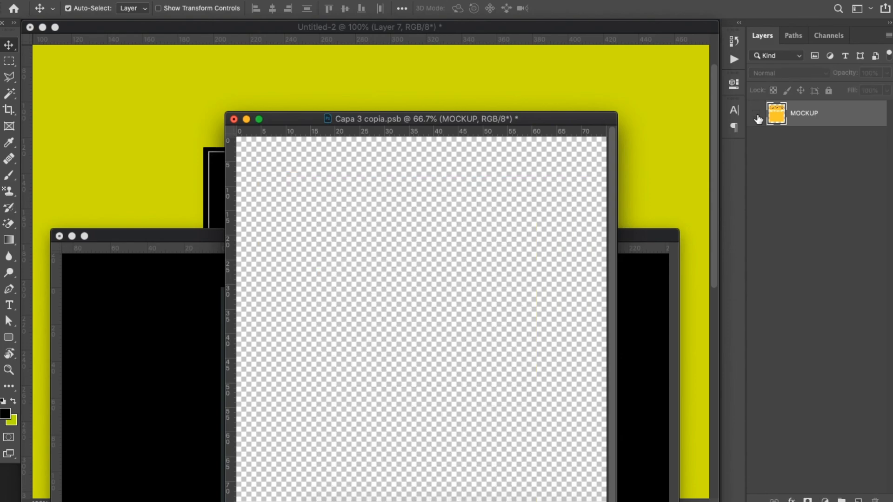
- Paste the cleaned "Wild and One" artwork into the smart object document and enlarge it to about 273%
key(ctrl+v)
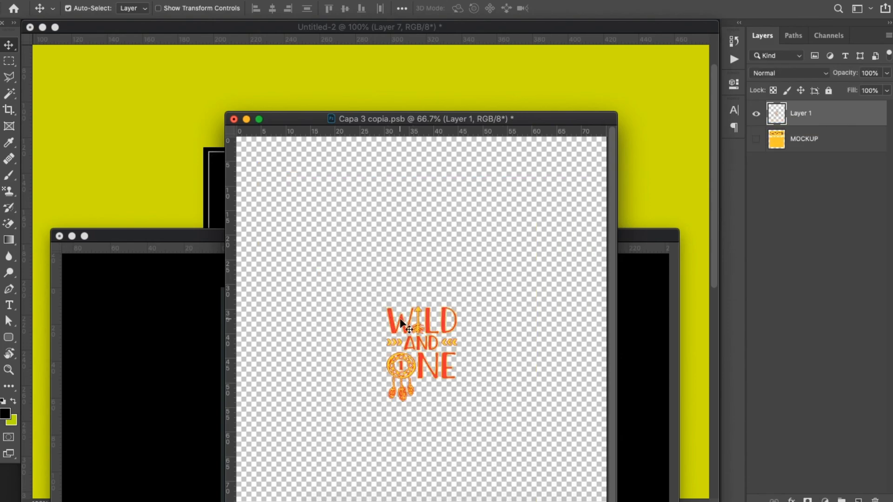
key(ctrl+t)
drag(385, 306, 318, 215)
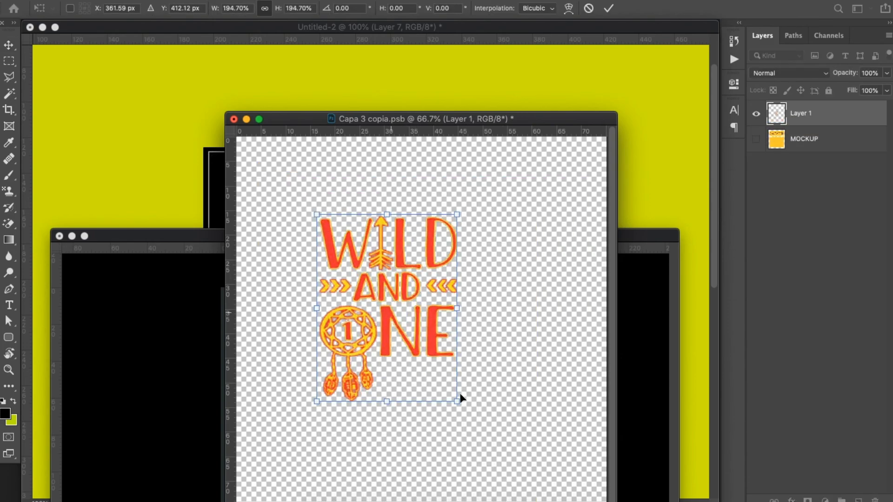
drag(458, 399, 506, 480)
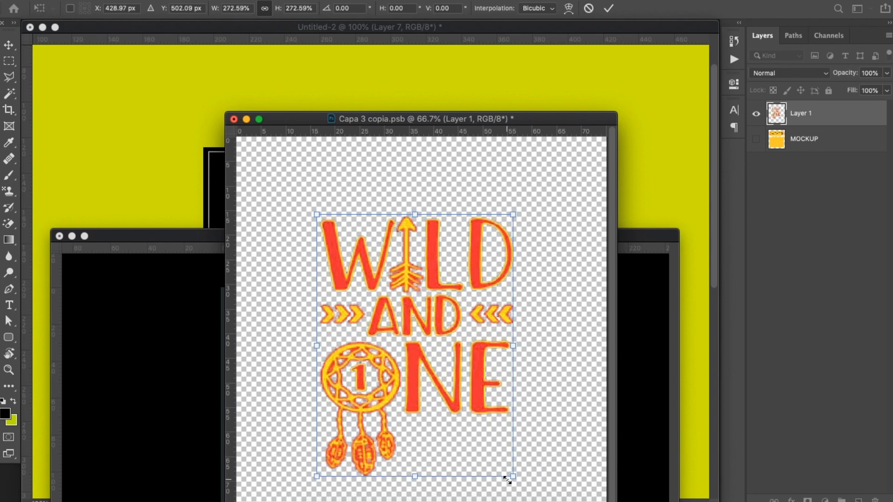
key(Return)
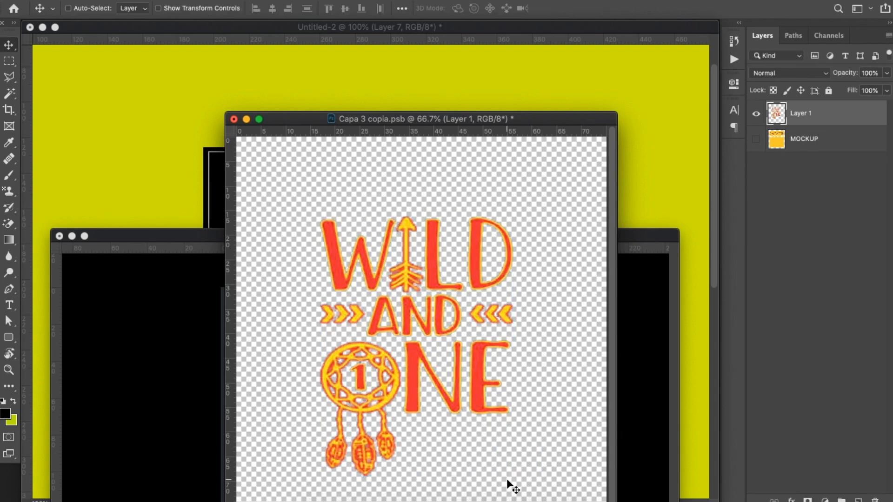
- Save the smart object and inspect the printed design up close on the back of the sweater mockup
key(super+minus)
key(super+minus)
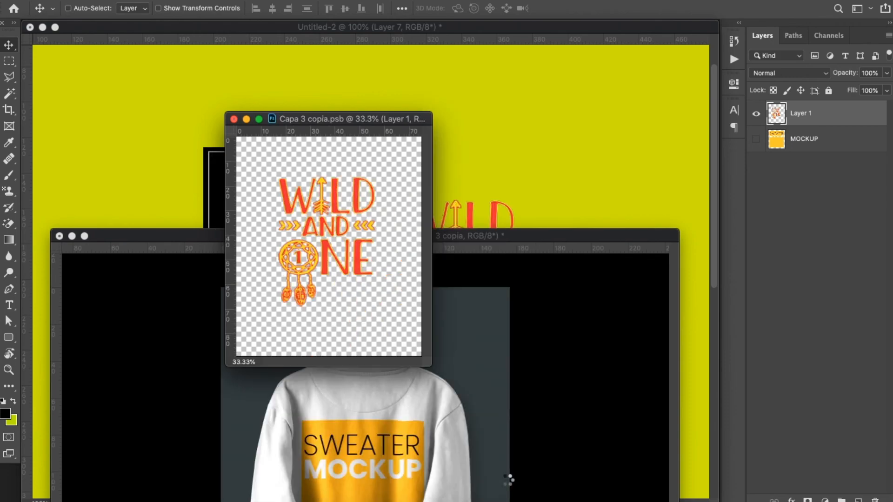
key(super+s)
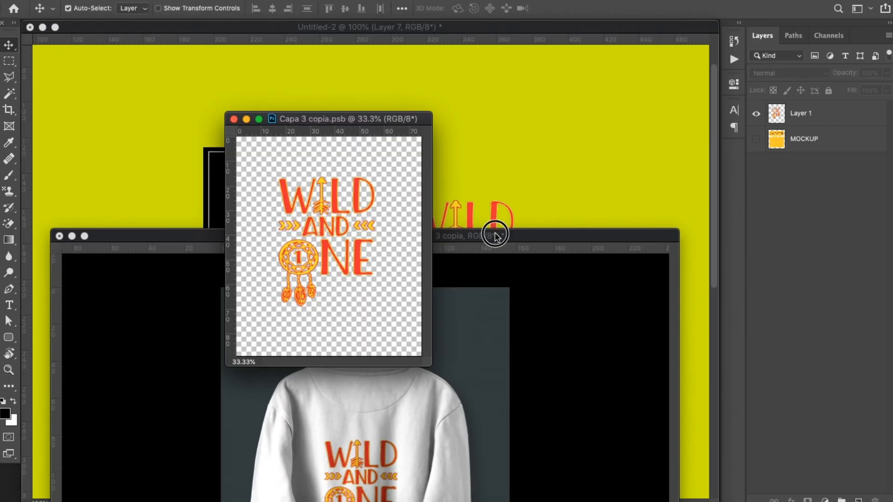
drag(495, 233, 538, 89)
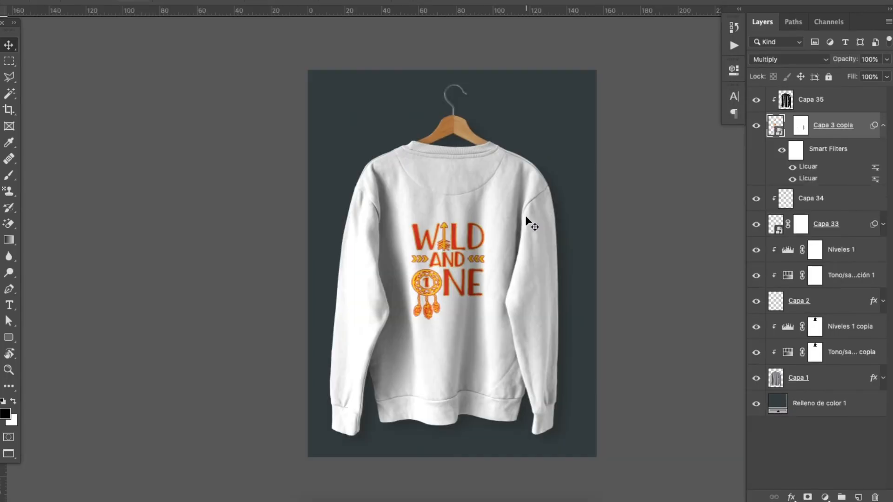
key(super+plus)
key(super+plus)
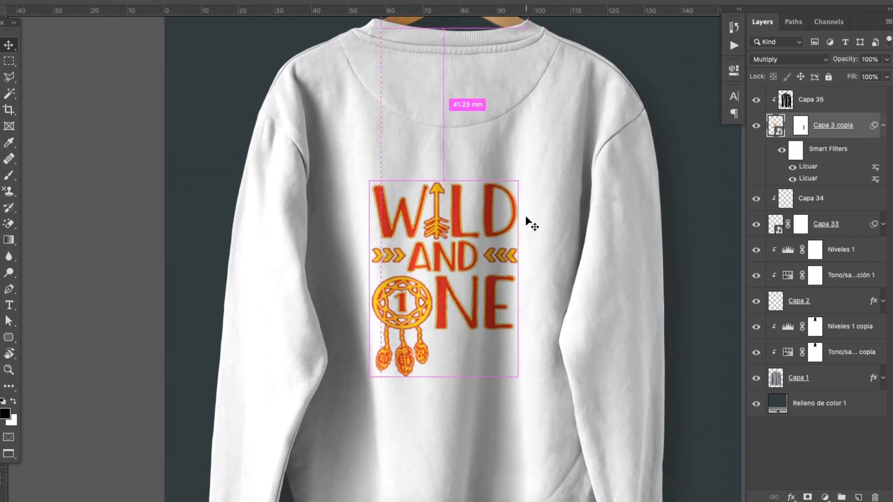
key(super+minus)
key(super+minus)
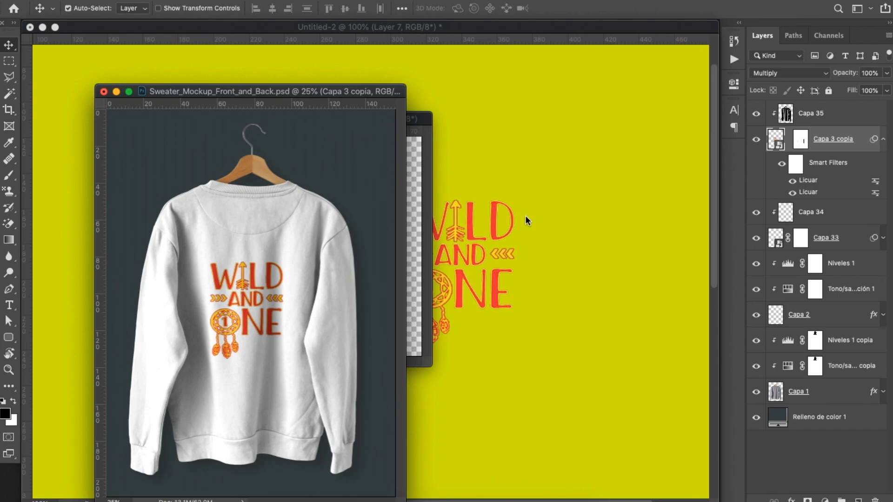
- Return to Untitled-2 and examine the edges of the cleaned artwork beside the black-framed original
click(563, 174)
key(super+plus)
key(super+plus)
key(super+minus)
key(super+minus)
key(super+minus)
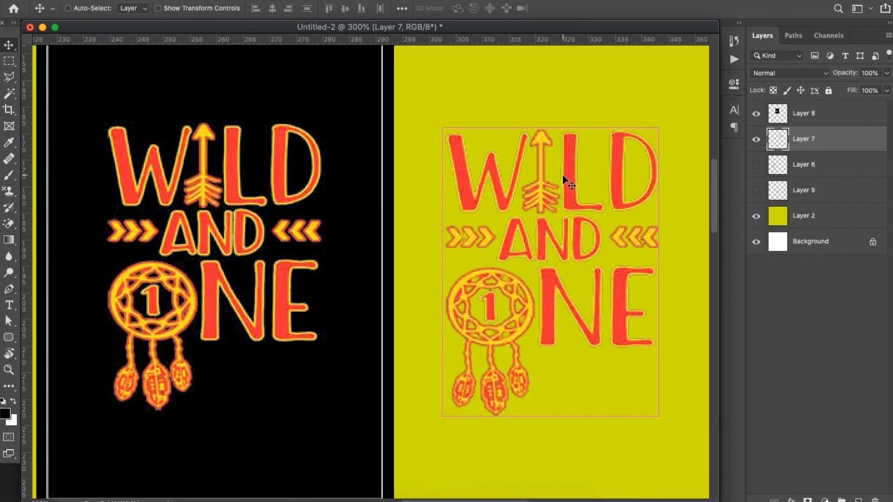
key(super+plus)
key(super+plus)
key(super+minus)
key(super+minus)
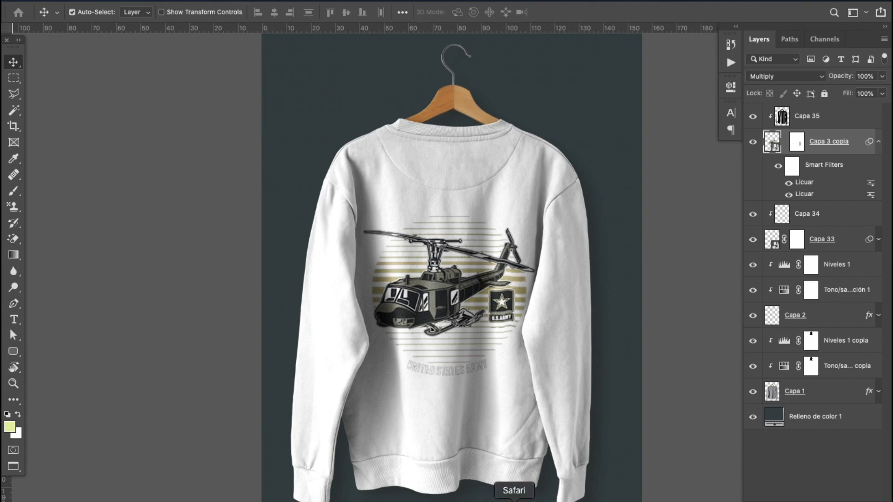
- Switch to the video player showing Screen Recording 2021-08-28 at 2.10.21 AM.mov
click(538, 493)
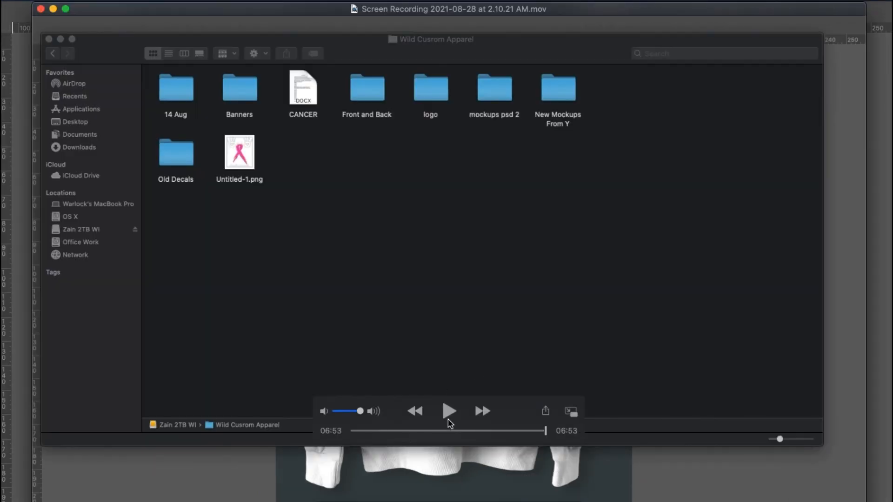